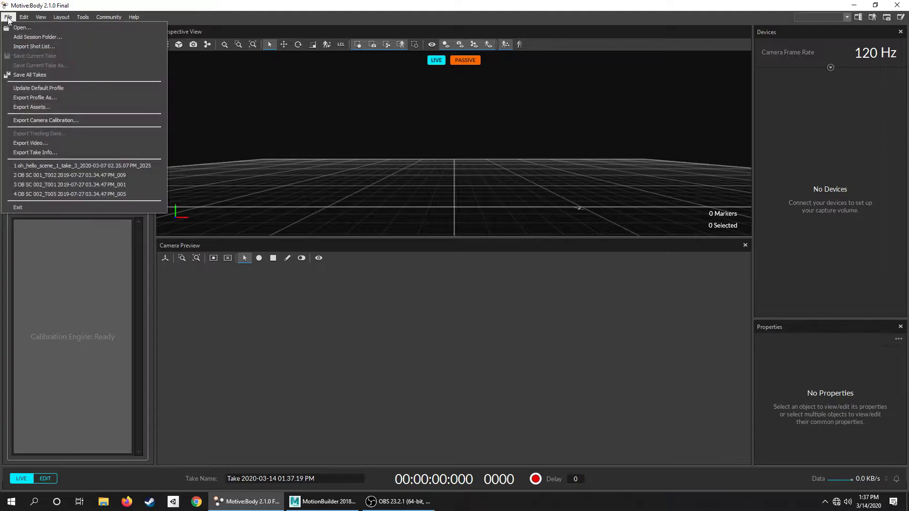
# Open the recent take oh_hello_scene_1_take_3_2020-03-07 02.35.07 PM_2025 and scrub it to frame 4357
pyautogui.click(64, 166)
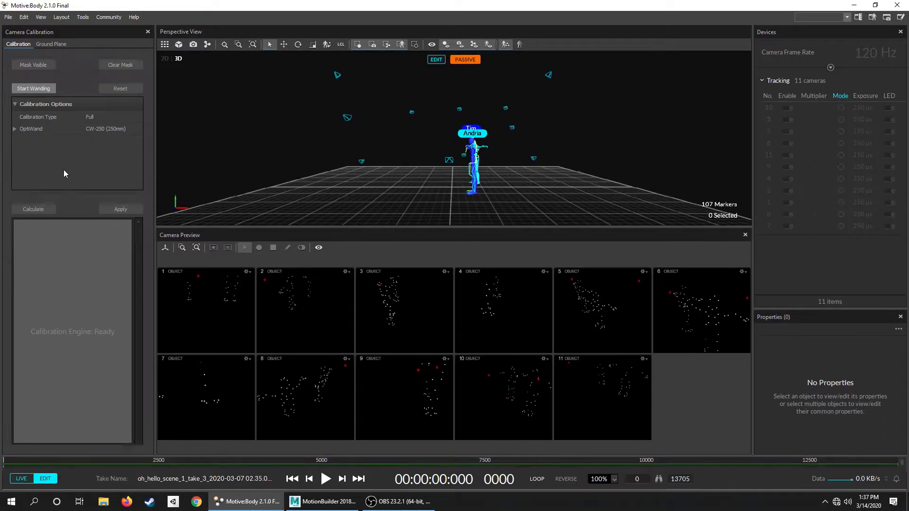
pyautogui.scroll(2, 351, 127)
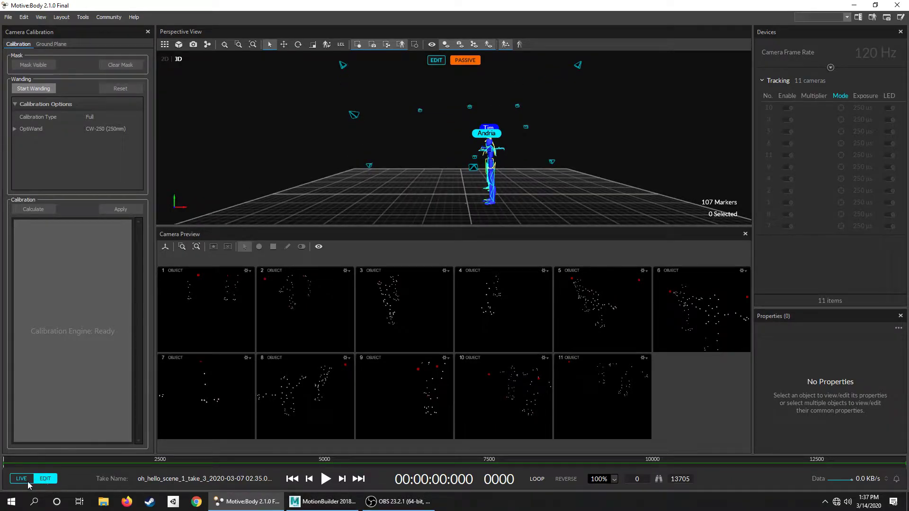
pyautogui.moveTo(184, 466); pyautogui.dragTo(290, 466)
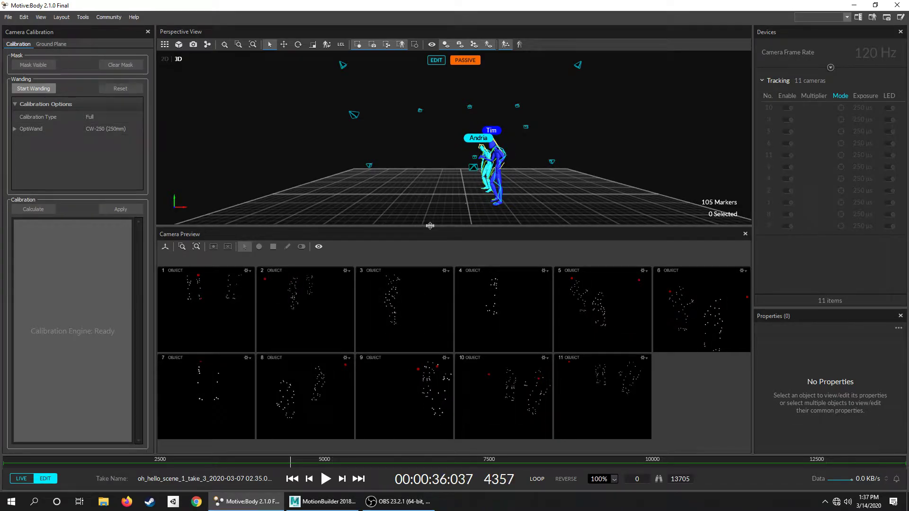
# Enlarge the perspective view around the two skeletons and scrub the take back to their T-pose at frame 762
pyautogui.moveTo(430, 228); pyautogui.dragTo(431, 329)
pyautogui.press('w')
pyautogui.moveTo(416, 223); pyautogui.dragTo(396, 320, button='right')
pyautogui.scroll(6, 508, 251)
pyautogui.moveTo(308, 457); pyautogui.dragTo(53, 485)
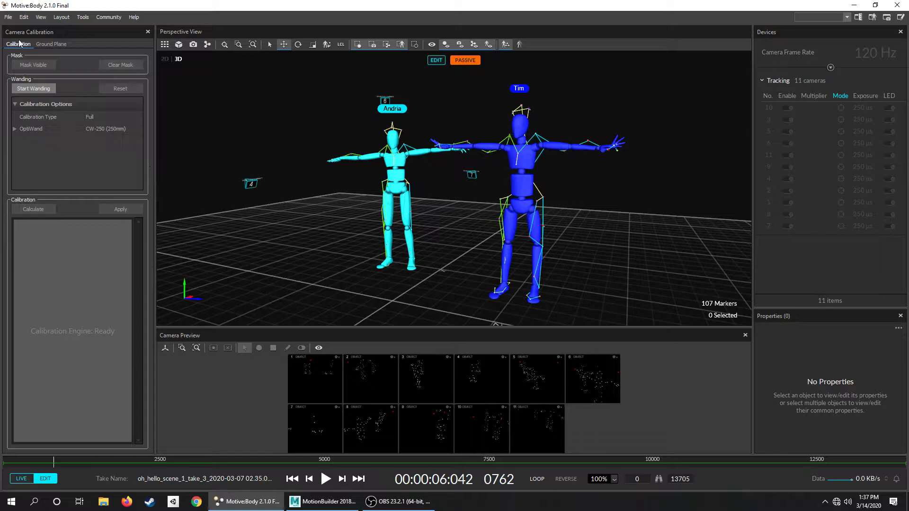
# Switch the workspace to the Edit layout and widen the Assets and Data panes
pyautogui.click(8, 17)
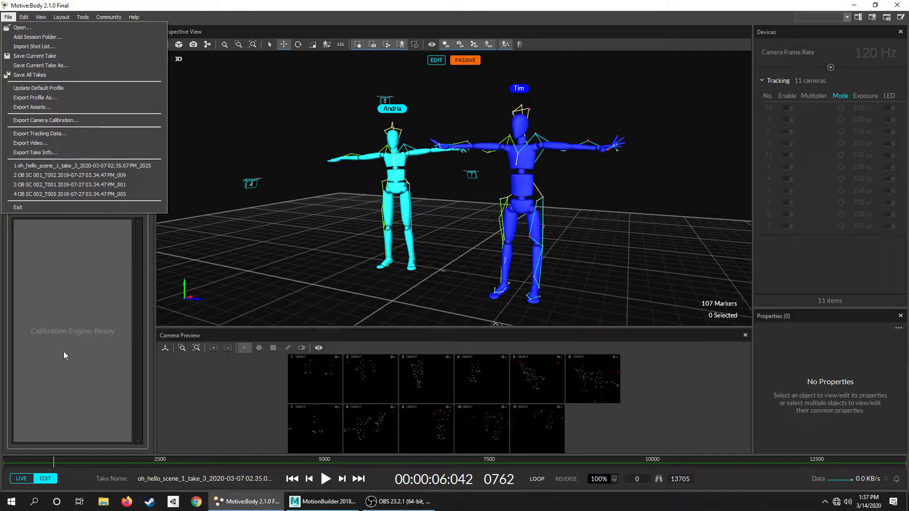
pyautogui.click(63, 240)
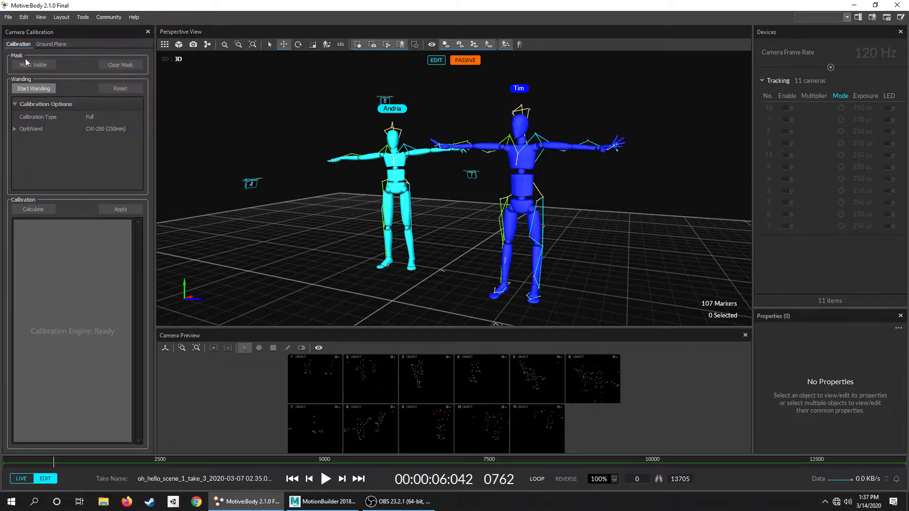
pyautogui.click(12, 17)
pyautogui.click(49, 399)
pyautogui.click(61, 17)
pyautogui.click(69, 56)
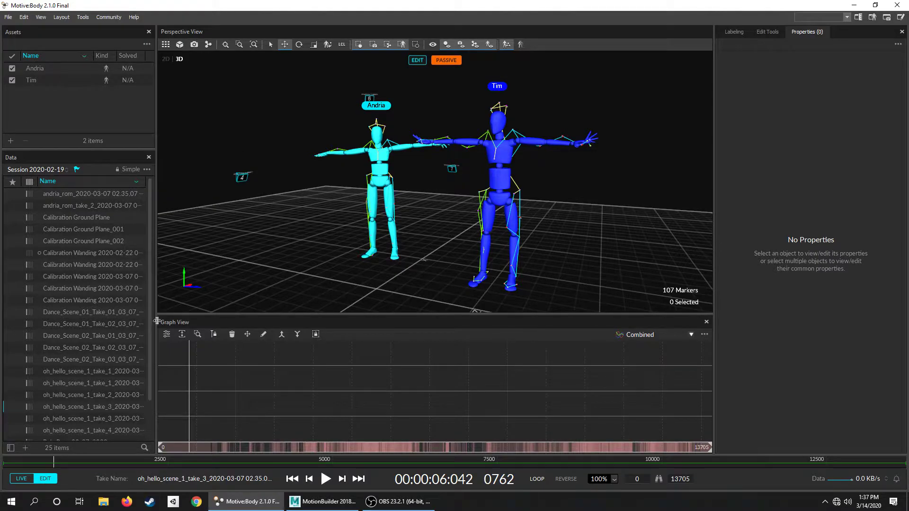
pyautogui.moveTo(156, 320); pyautogui.dragTo(200, 321)
pyautogui.scroll(-2, 63, 311)
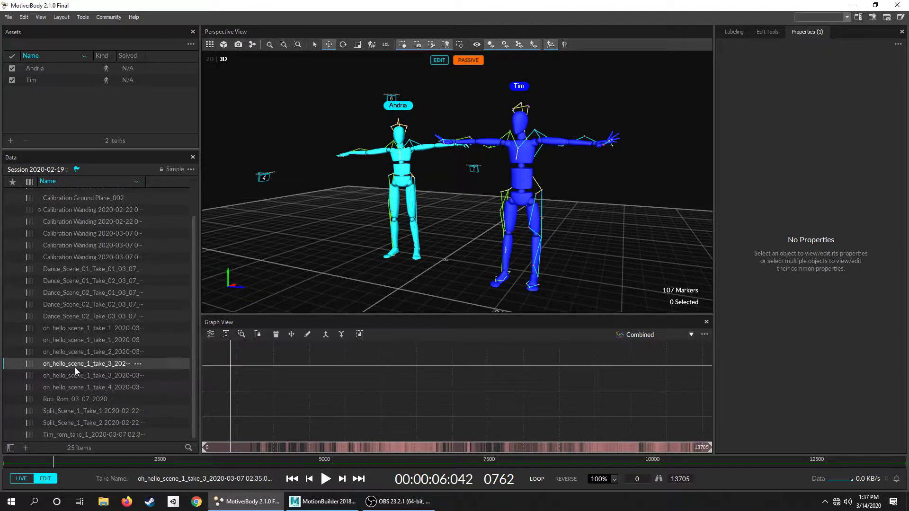
# Rewind the highlighted oh_hello_scene_1_take_3 take to frame 0 and open its tracking data export settings
pyautogui.click(75, 367)
pyautogui.moveTo(104, 458); pyautogui.dragTo(2, 457)
pyautogui.click(61, 17)
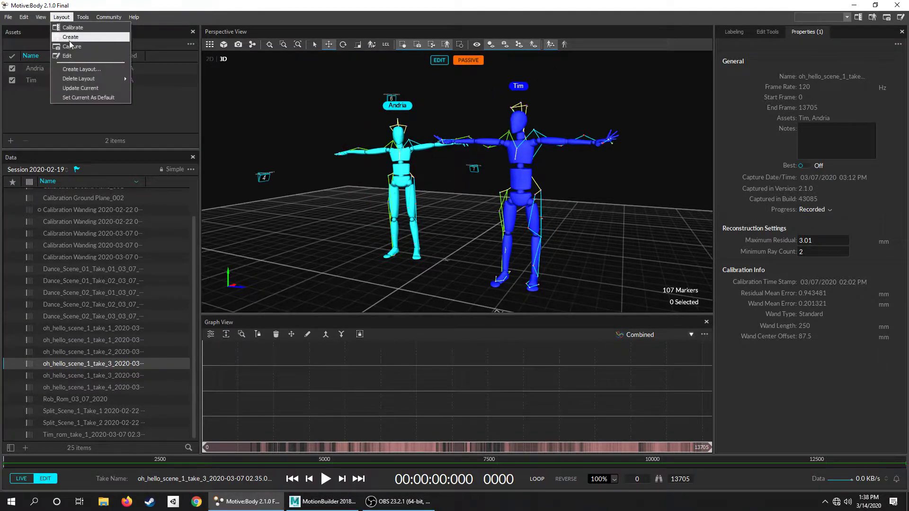
pyautogui.click(57, 363)
pyautogui.rightClick(56, 364)
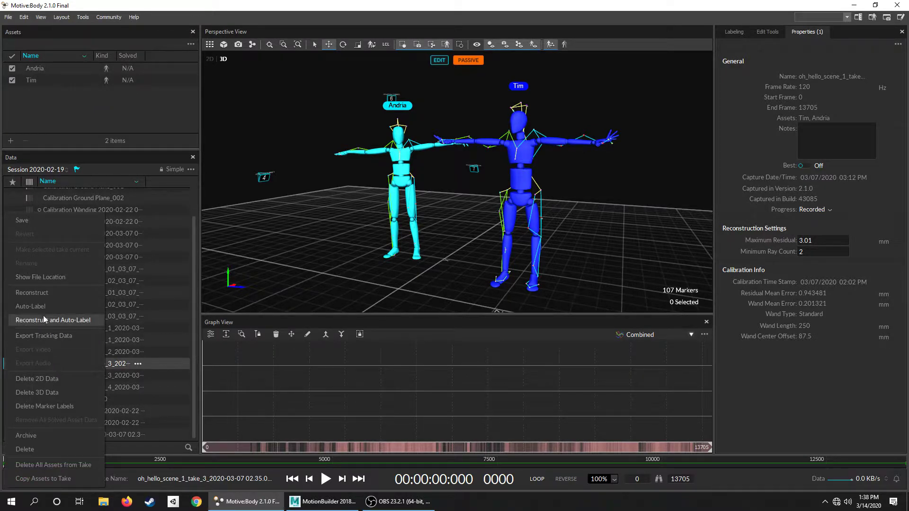
pyautogui.click(46, 334)
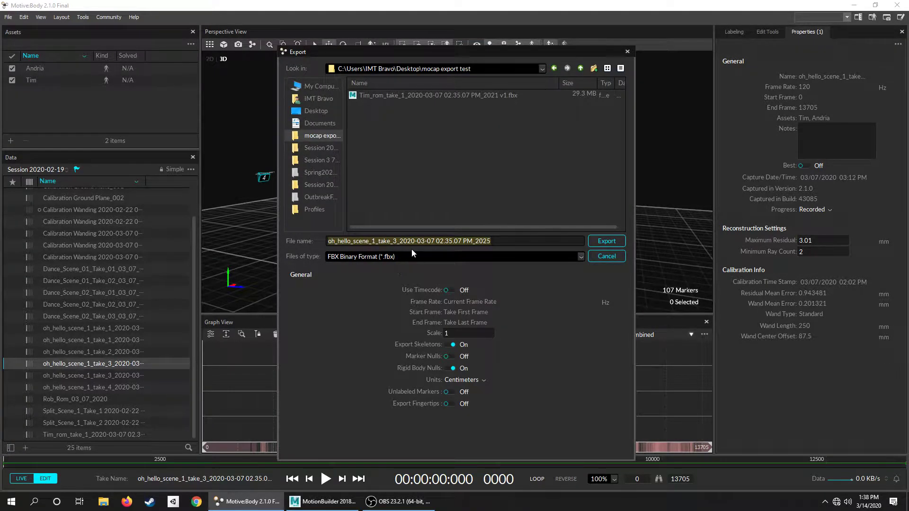
# Review the FBX ASCII export options and set the export format back to FBX Binary
pyautogui.click(409, 258)
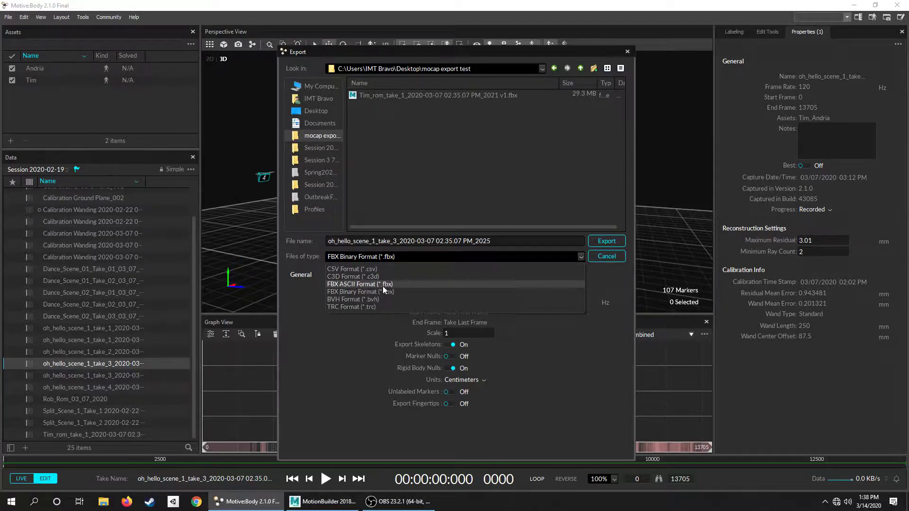
pyautogui.click(383, 284)
pyautogui.click(401, 256)
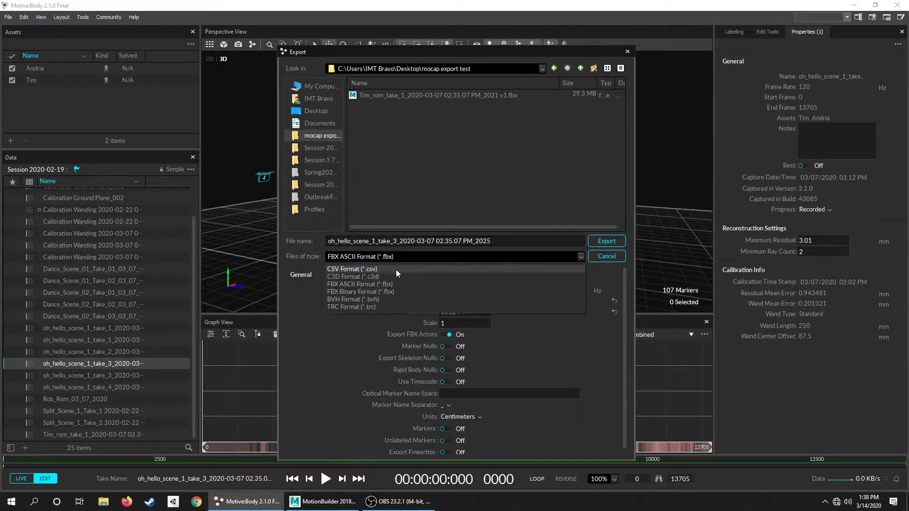
pyautogui.click(324, 402)
pyautogui.scroll(-1, 562, 274)
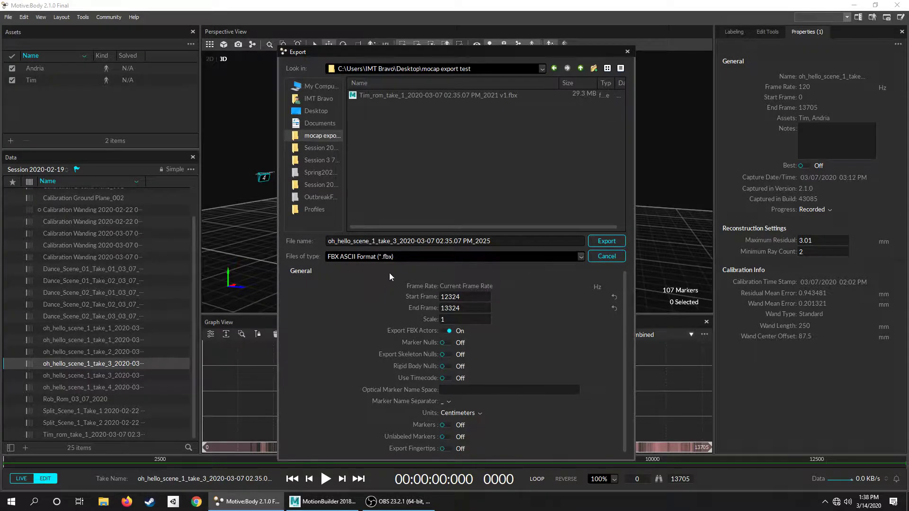
pyautogui.click(394, 260)
pyautogui.click(382, 291)
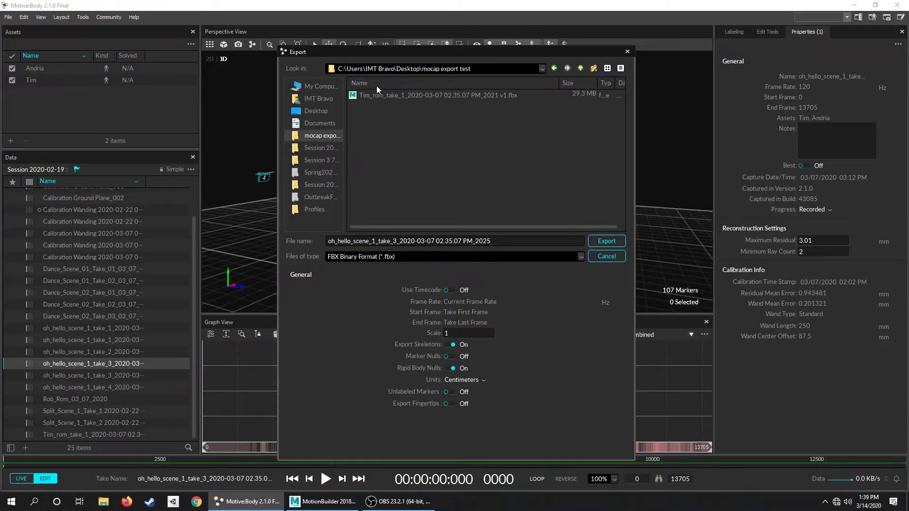
# Create a folder named test on the Desktop and export the take into it as FBX Binary
pyautogui.click(320, 86)
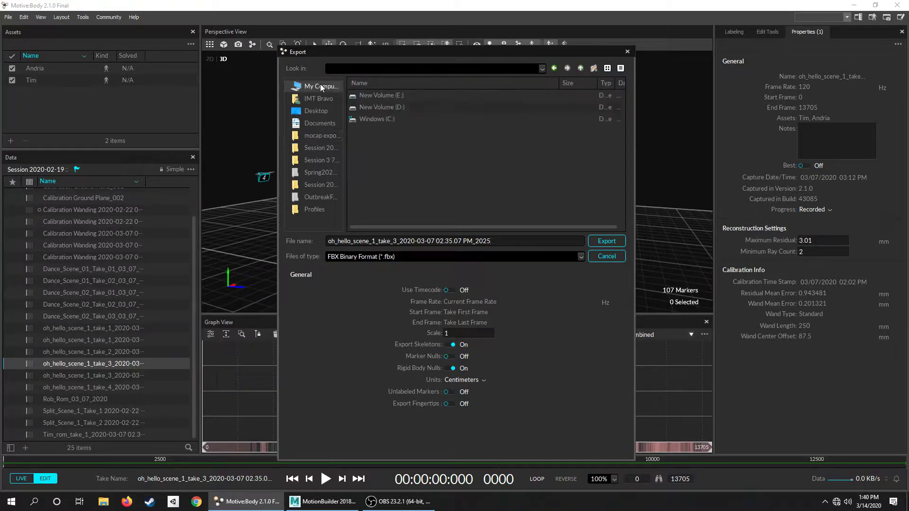
pyautogui.click(318, 111)
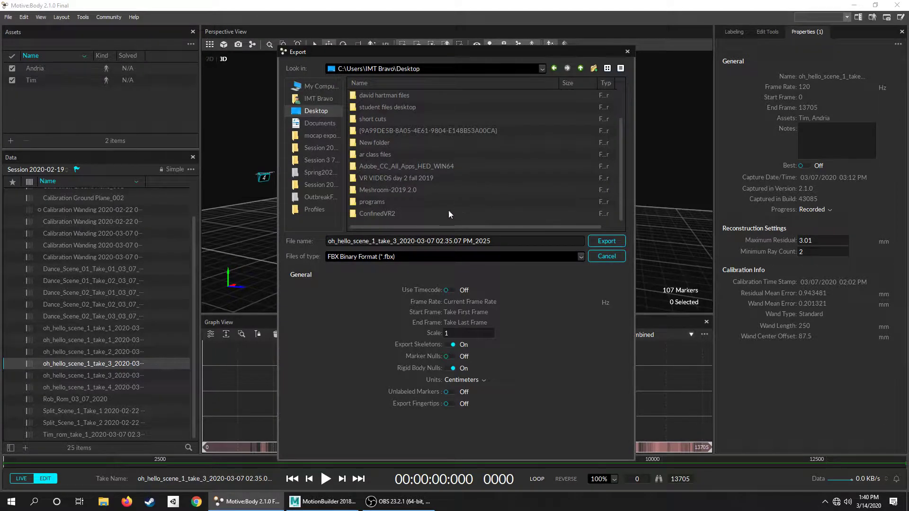
pyautogui.rightClick(421, 220)
pyautogui.click(592, 71)
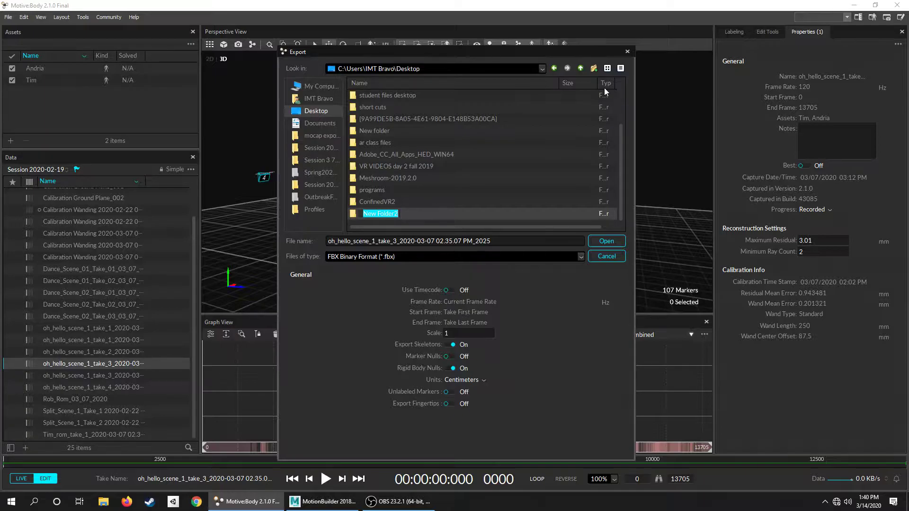
pyautogui.write('test')
pyautogui.press('Return')
pyautogui.press('Return')
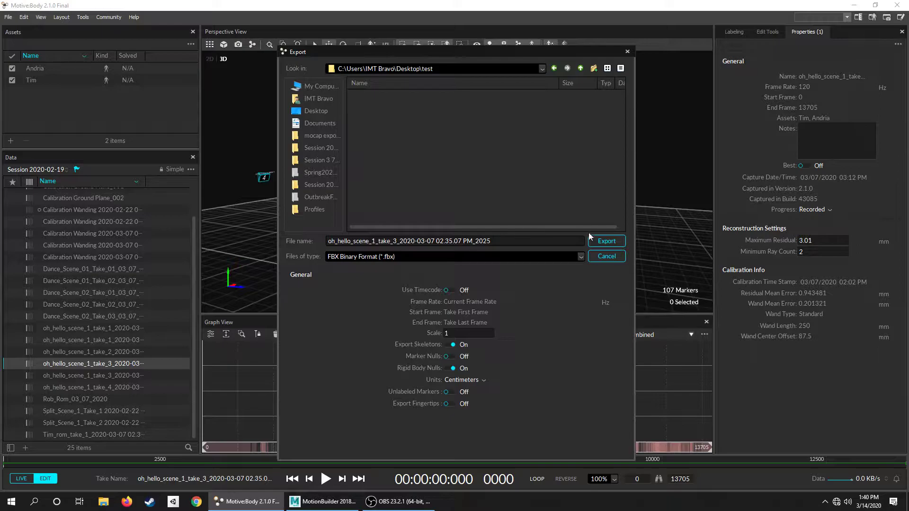
pyautogui.click(606, 243)
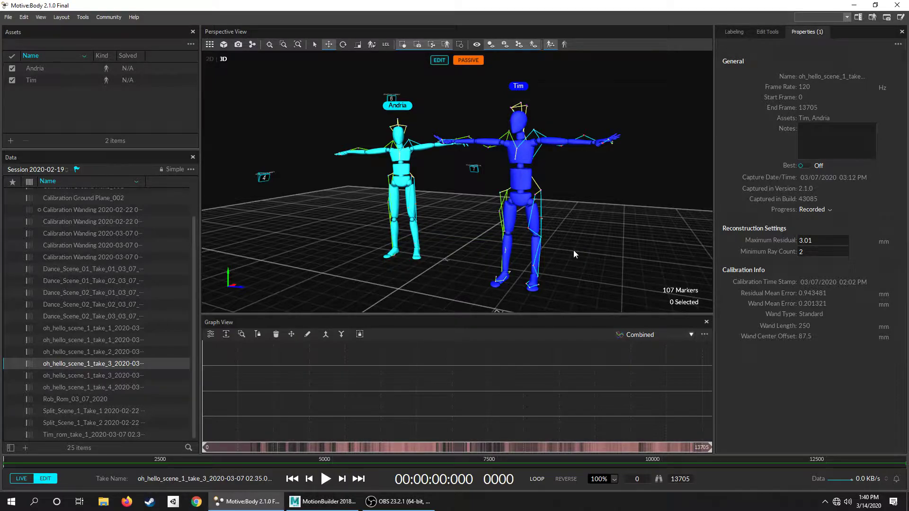
# Go to the desktop, move the OBS window aside and open the test folder
pyautogui.click(853, 5)
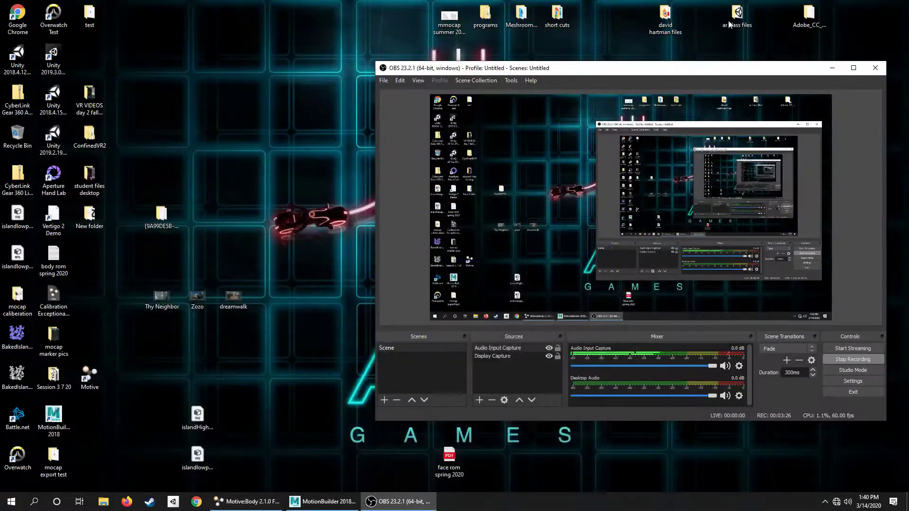
pyautogui.click(231, 356)
pyautogui.moveTo(695, 63); pyautogui.dragTo(498, 121)
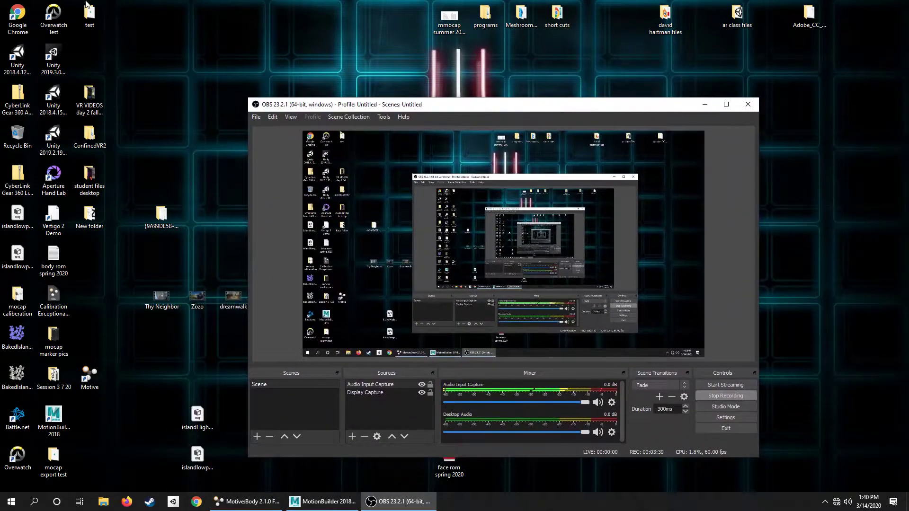
pyautogui.doubleClick(89, 14)
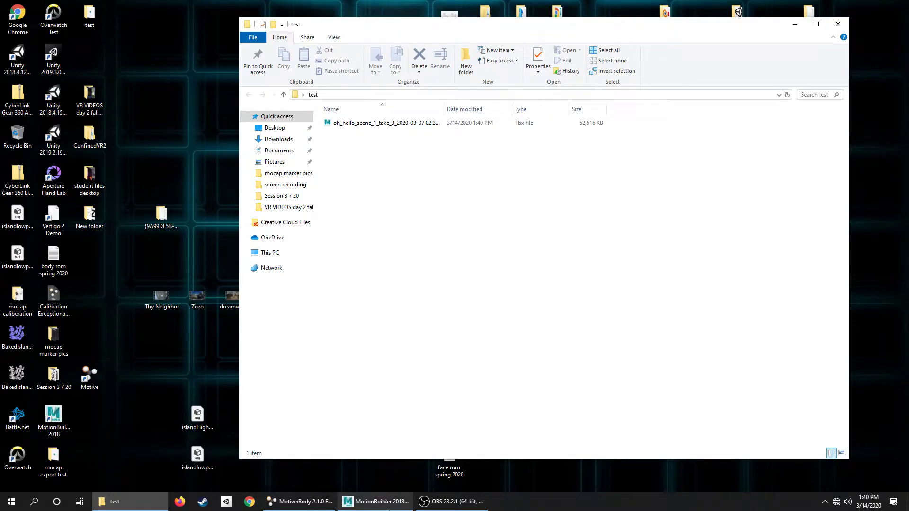
# Switch to MotionBuilder and dismiss its 1-Minute Startup Movies window
pyautogui.click(375, 501)
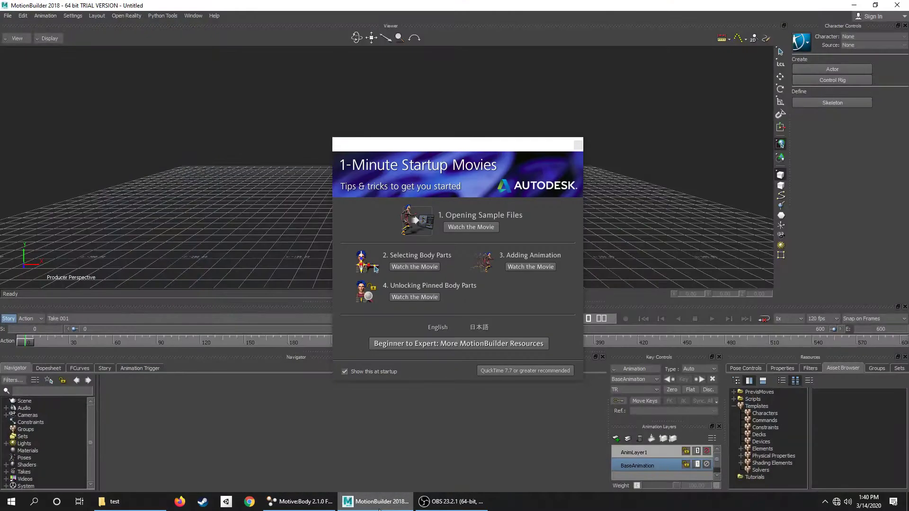
pyautogui.click(577, 145)
pyautogui.scroll(2, 169, 175)
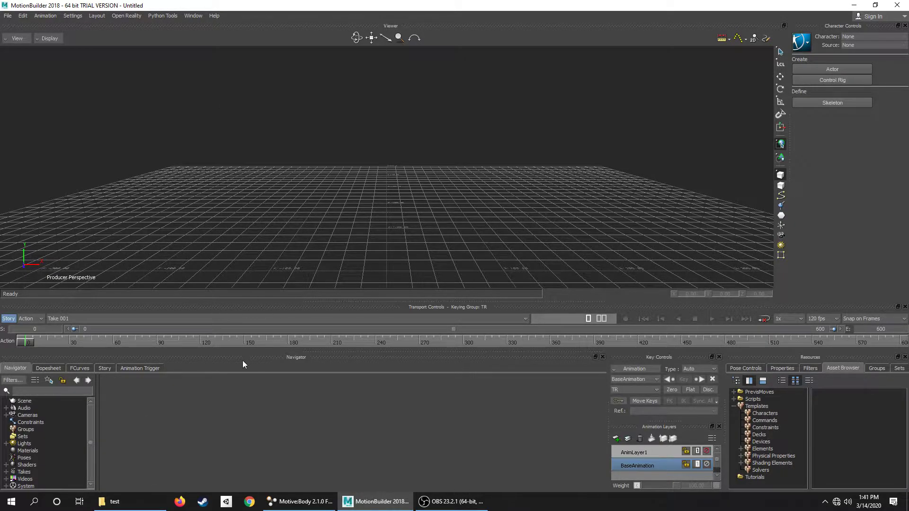
pyautogui.click(54, 504)
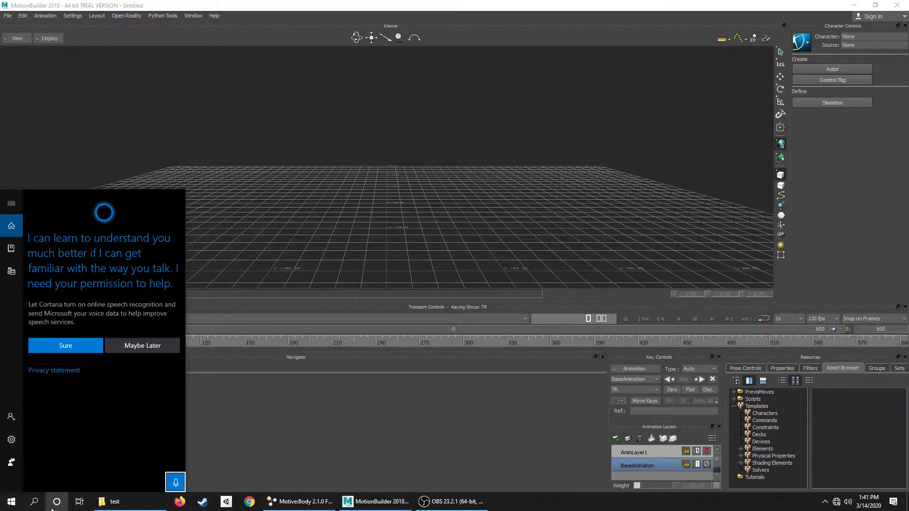
pyautogui.click(391, 424)
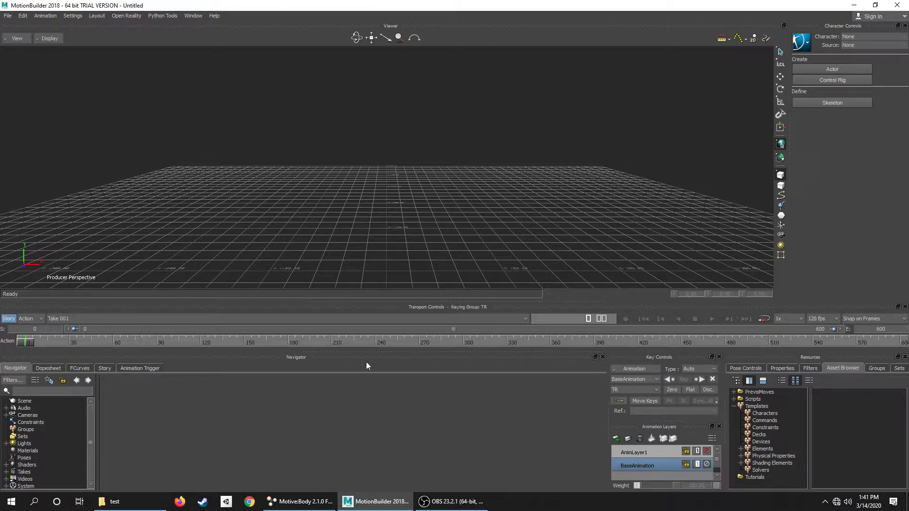
# Merge the exported oh_hello_scene_1_take_3 FBX file from the test folder into the MotionBuilder scene with all takes
pyautogui.click(115, 502)
pyautogui.moveTo(397, 128); pyautogui.dragTo(159, 161)
pyautogui.moveTo(158, 162)
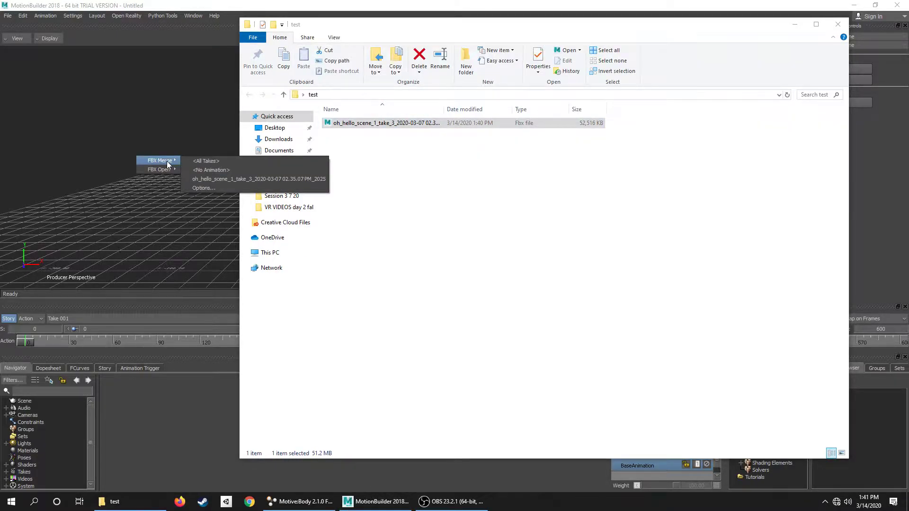
pyautogui.click(371, 141)
pyautogui.moveTo(444, 27); pyautogui.dragTo(590, 117)
pyautogui.moveTo(534, 214); pyautogui.dragTo(191, 159)
pyautogui.moveTo(195, 157)
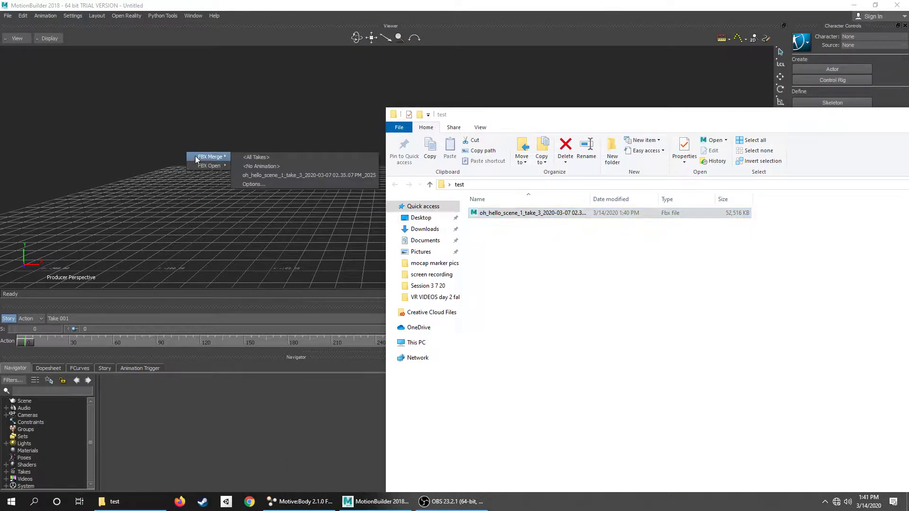
pyautogui.click(286, 161)
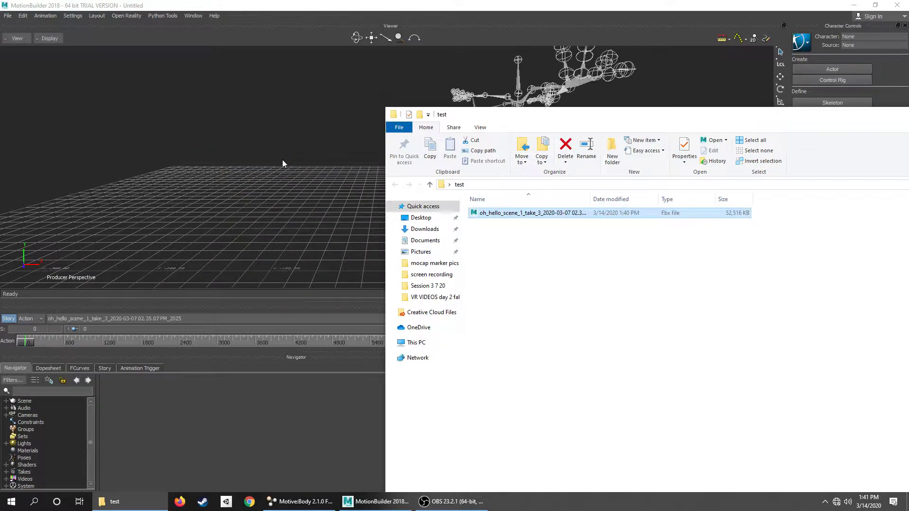
pyautogui.click(282, 160)
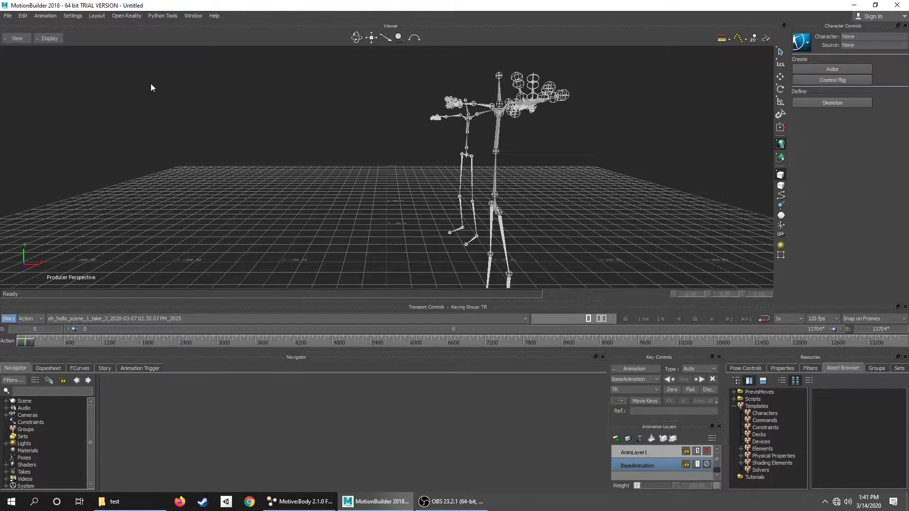
# Set the mouse and keyboard interaction mode to Maya for MotionBuilder only
pyautogui.scroll(2, 259, 168)
pyautogui.scroll(-3, 241, 187)
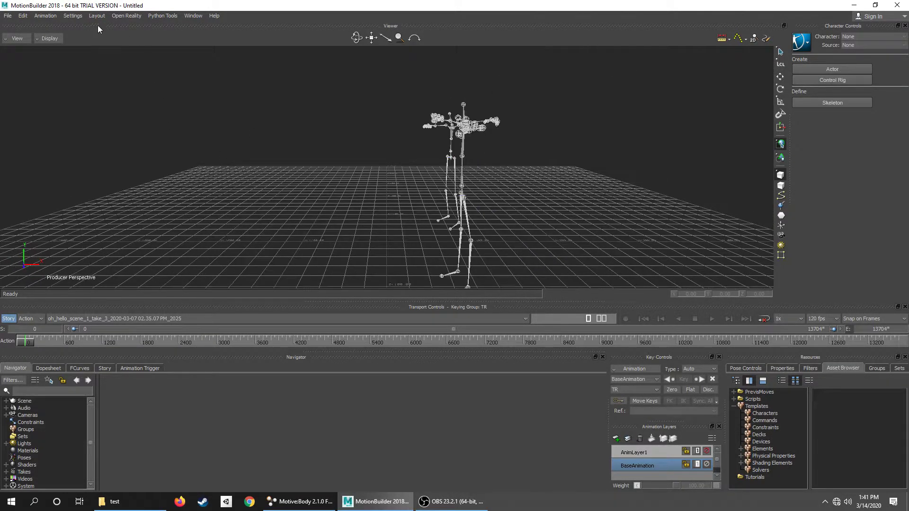
pyautogui.click(96, 15)
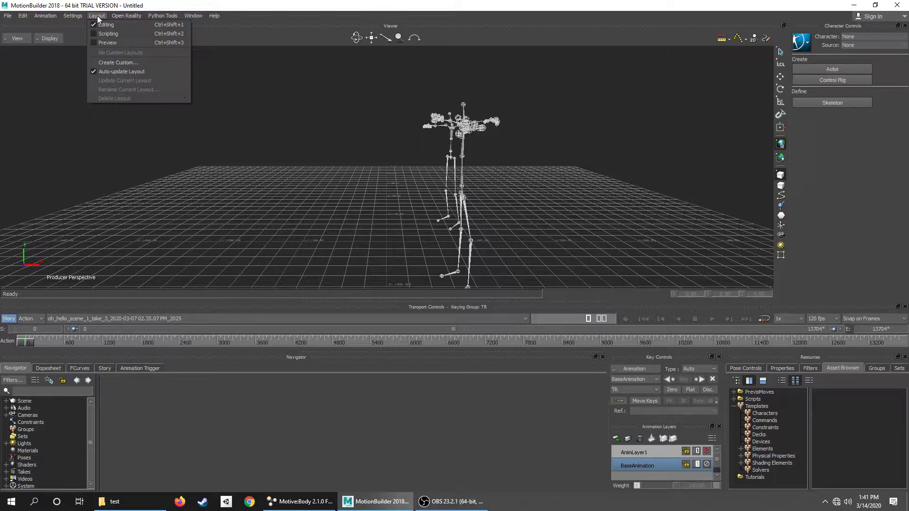
pyautogui.moveTo(69, 16)
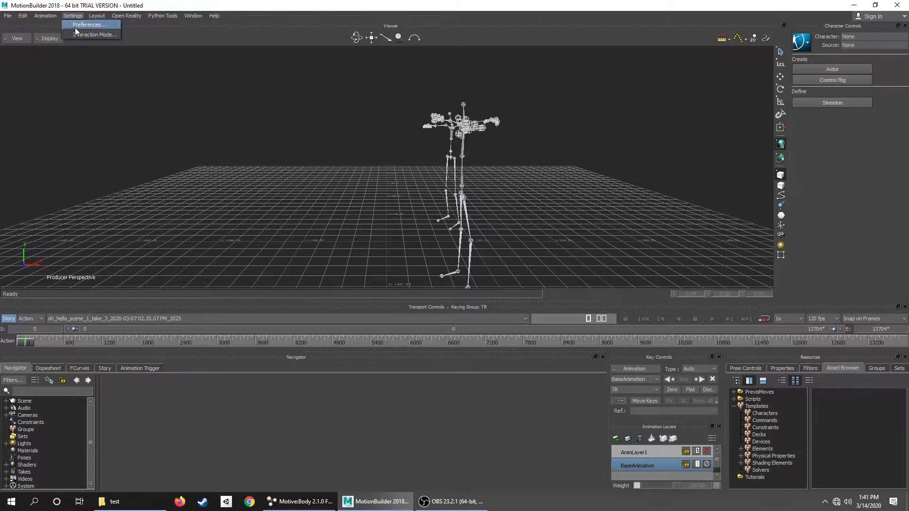
pyautogui.click(83, 34)
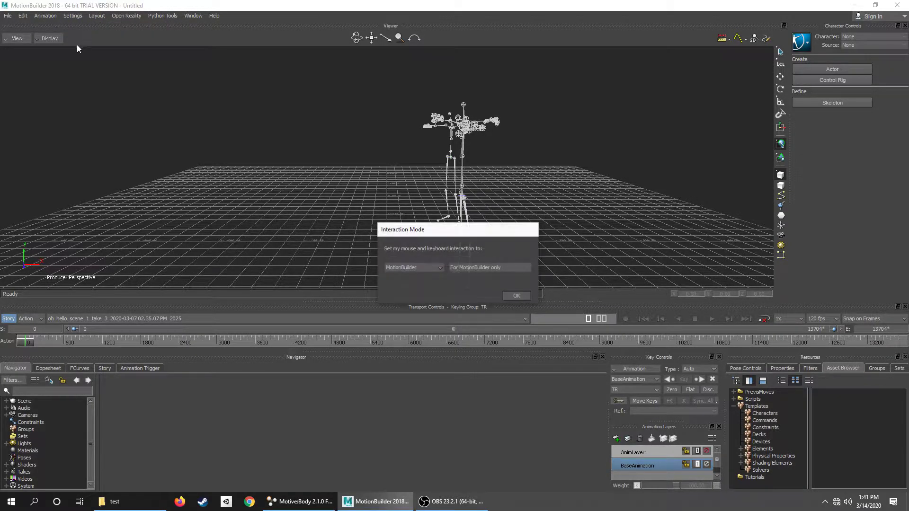
pyautogui.click(429, 267)
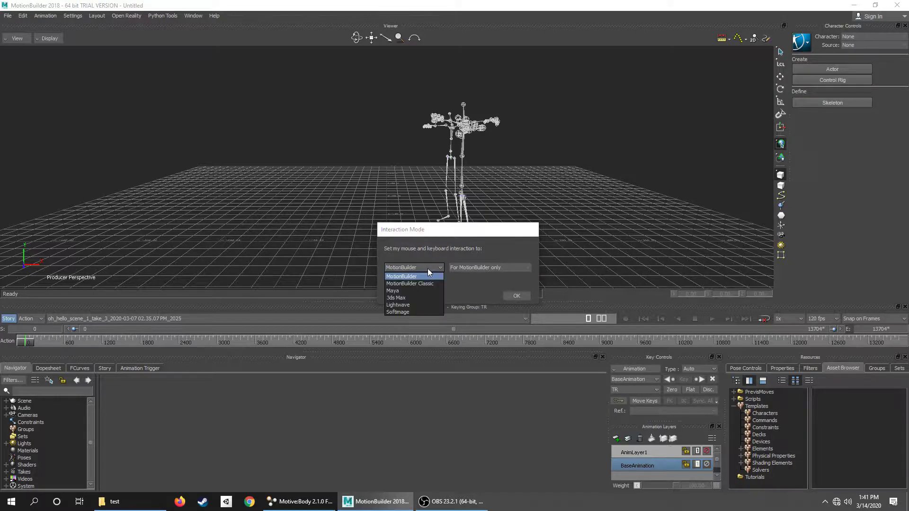
pyautogui.click(392, 292)
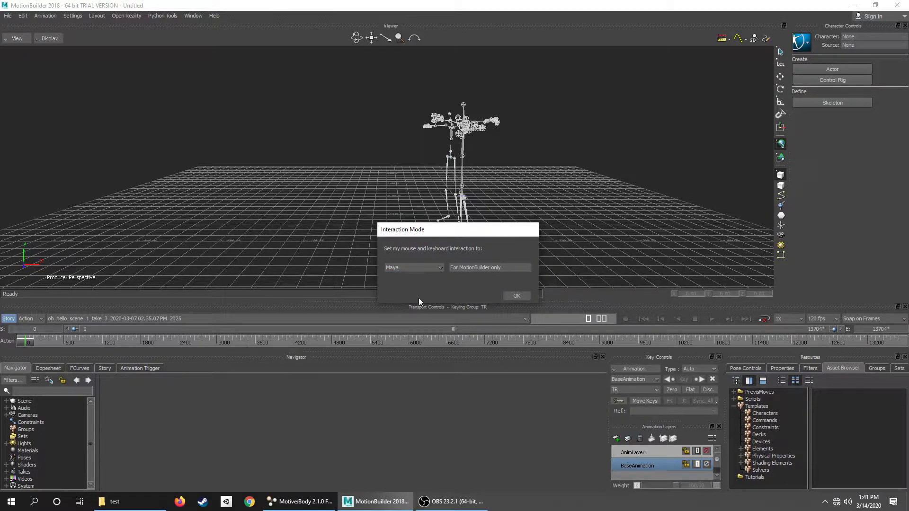
pyautogui.click(514, 296)
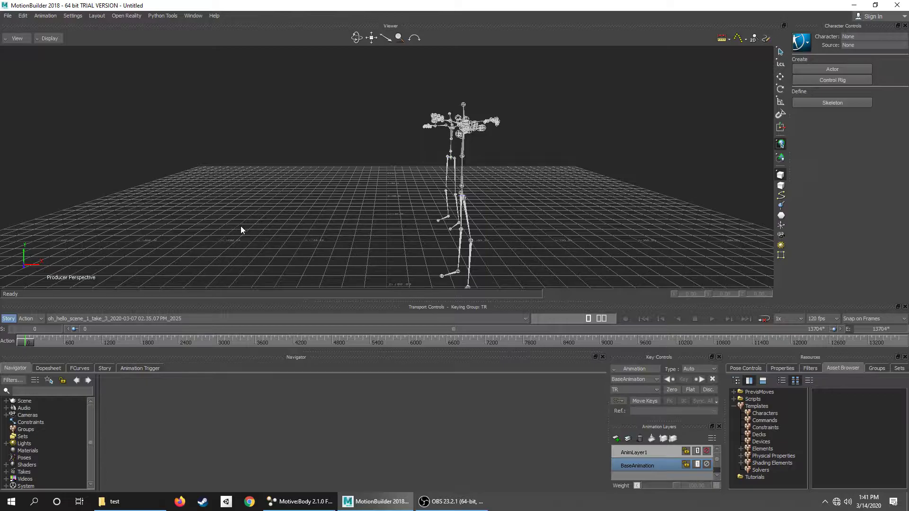
# Examine the two imported skeletons in the perspective, front and top views, and return to the perspective view
pyautogui.keyDown('alt'); pyautogui.moveTo(243, 228); pyautogui.dragTo(246, 246); pyautogui.keyUp('alt')
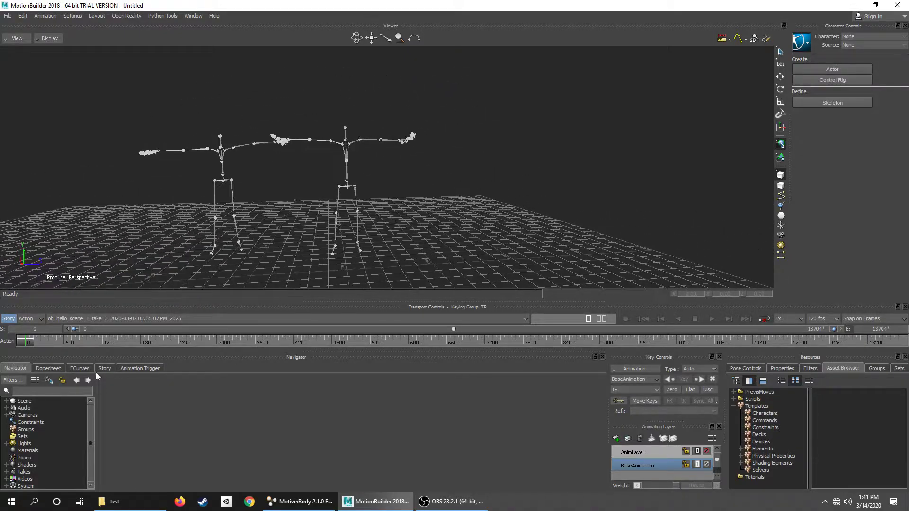
pyautogui.moveTo(34, 349); pyautogui.dragTo(2, 374)
pyautogui.keyDown('alt'); pyautogui.moveTo(113, 222); pyautogui.dragTo(147, 208); pyautogui.keyUp('alt')
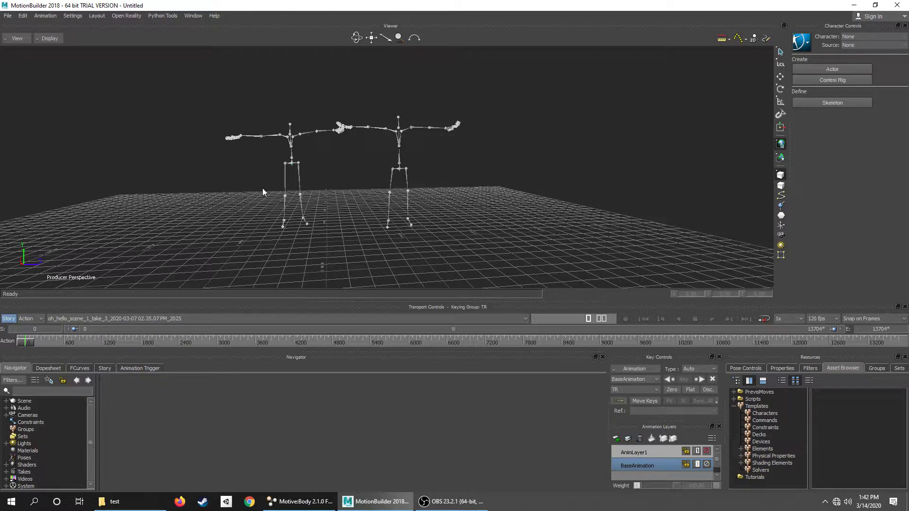
pyautogui.scroll(5, 303, 185)
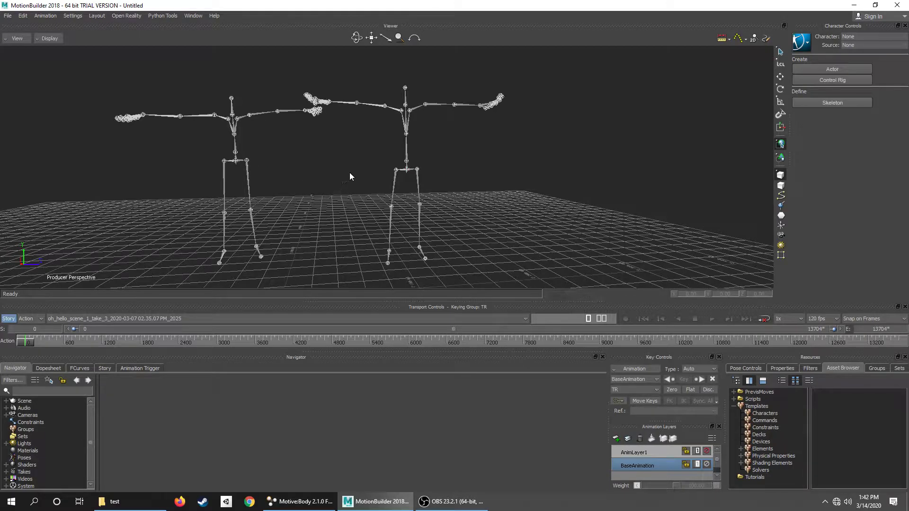
pyautogui.scroll(-2, 353, 183)
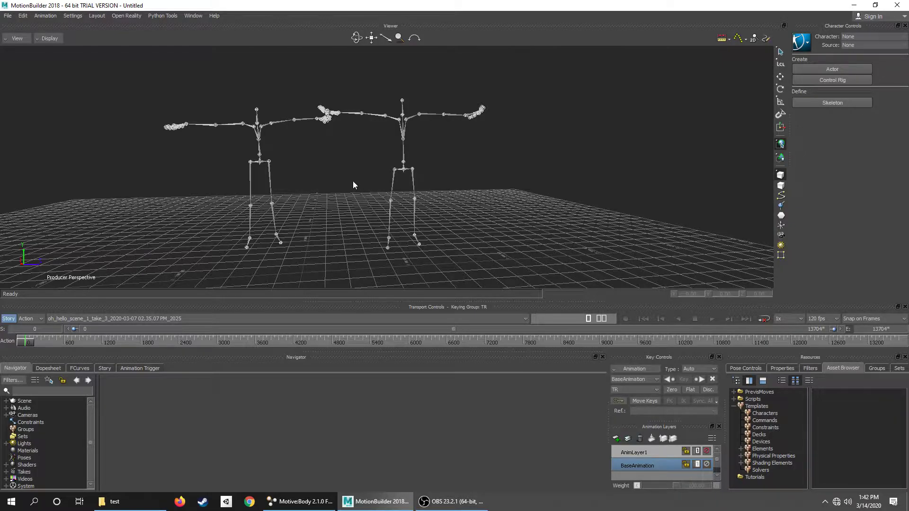
pyautogui.keyDown('ctrl'); pyautogui.keyDown('shift'); pyautogui.moveTo(396, 104); pyautogui.dragTo(359, 171); pyautogui.keyUp('shift'); pyautogui.keyUp('ctrl')
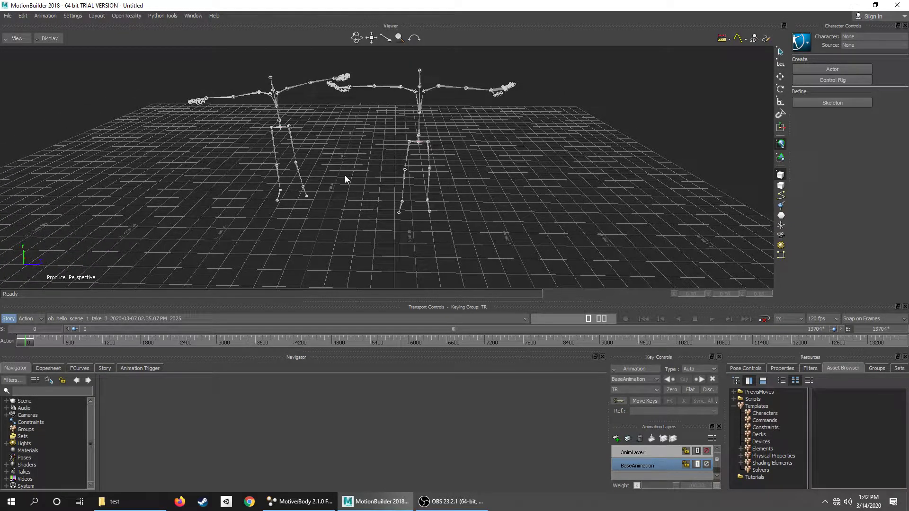
pyautogui.hotkey('ctrl', 'f')
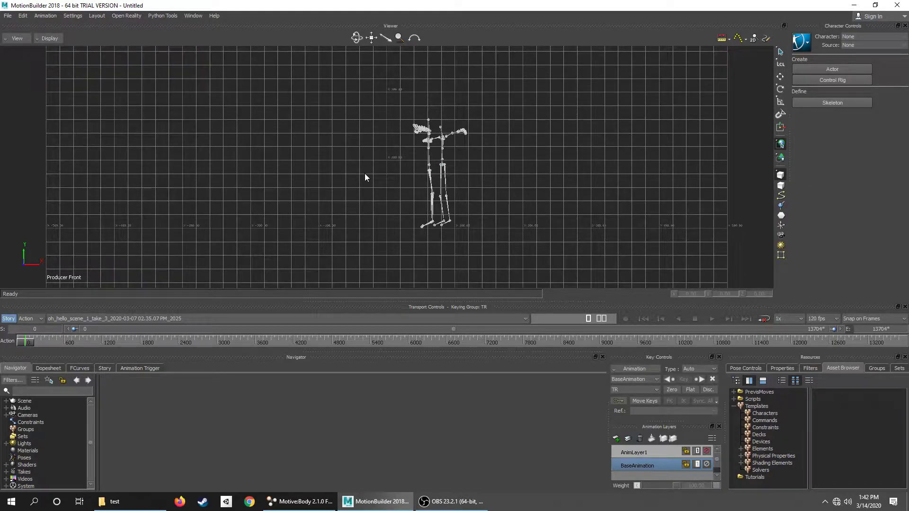
pyautogui.hotkey('ctrl', 'e')
pyautogui.keyDown('ctrl'); pyautogui.keyDown('shift'); pyautogui.moveTo(356, 184); pyautogui.dragTo(338, 153); pyautogui.keyUp('shift'); pyautogui.keyUp('ctrl')
pyautogui.hotkey('ctrl', 't')
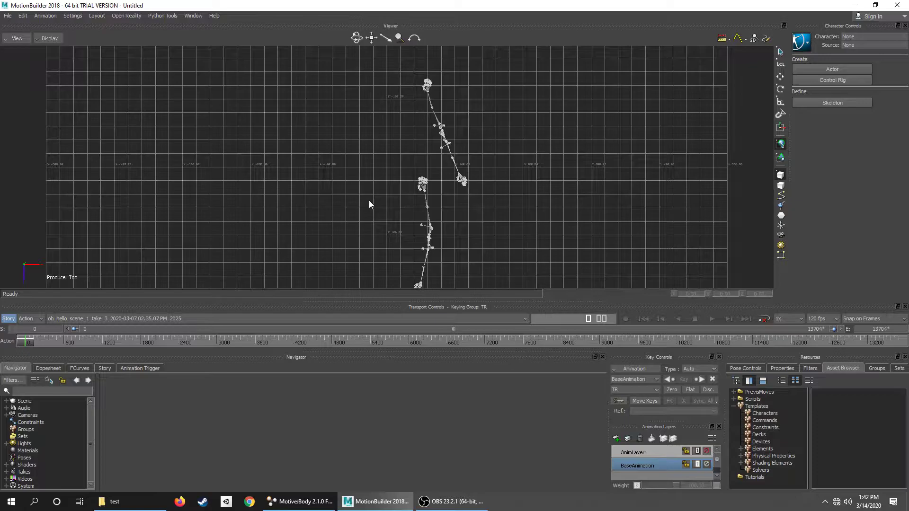
pyautogui.hotkey('ctrl', 'f')
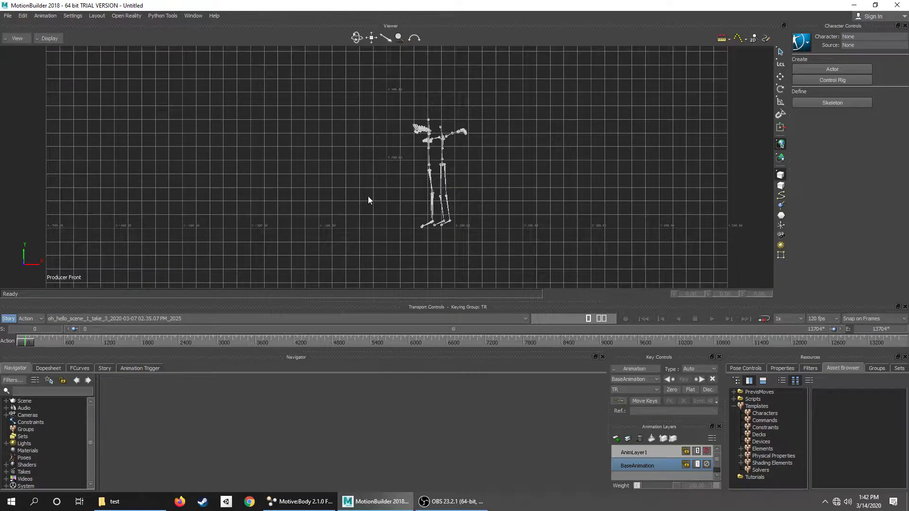
pyautogui.hotkey('ctrl', 't')
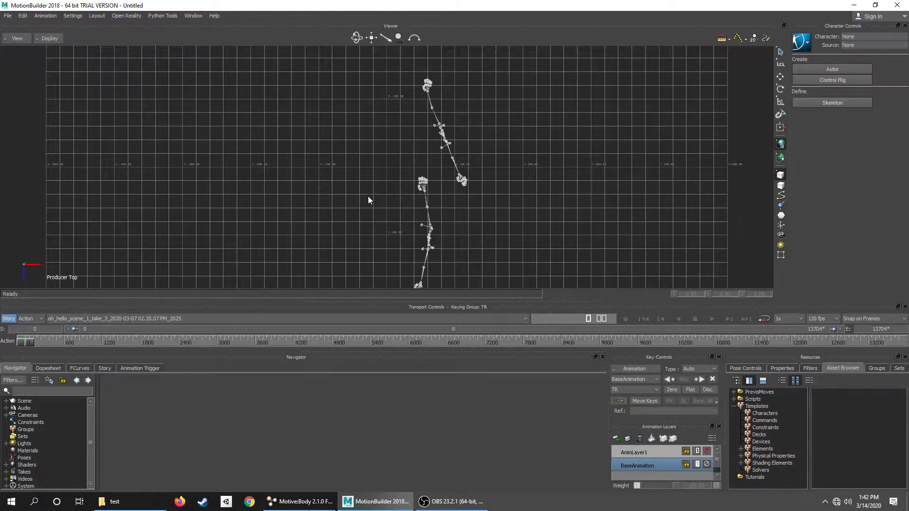
pyautogui.hotkey('ctrl', 'f')
pyautogui.hotkey('ctrl', 'e')
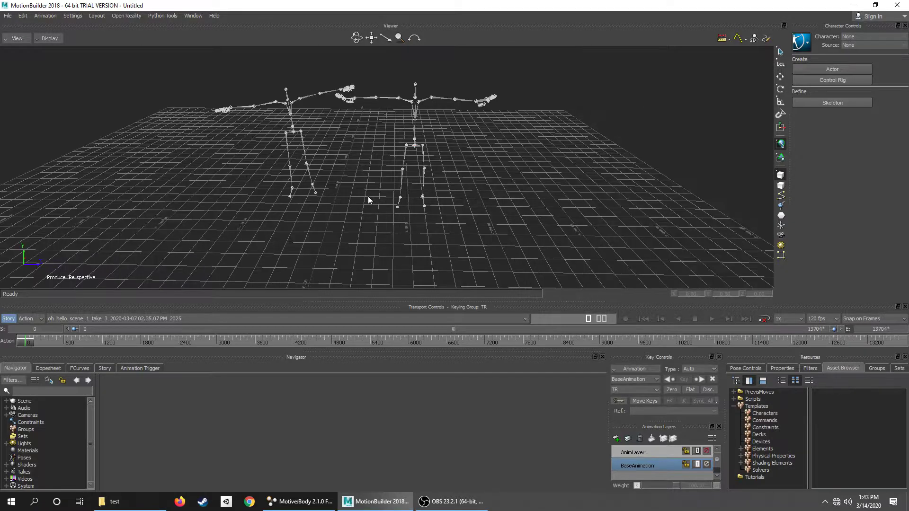
pyautogui.keyDown('ctrl'); pyautogui.keyDown('shift'); pyautogui.moveTo(357, 209); pyautogui.dragTo(363, 185); pyautogui.keyUp('shift'); pyautogui.keyUp('ctrl')
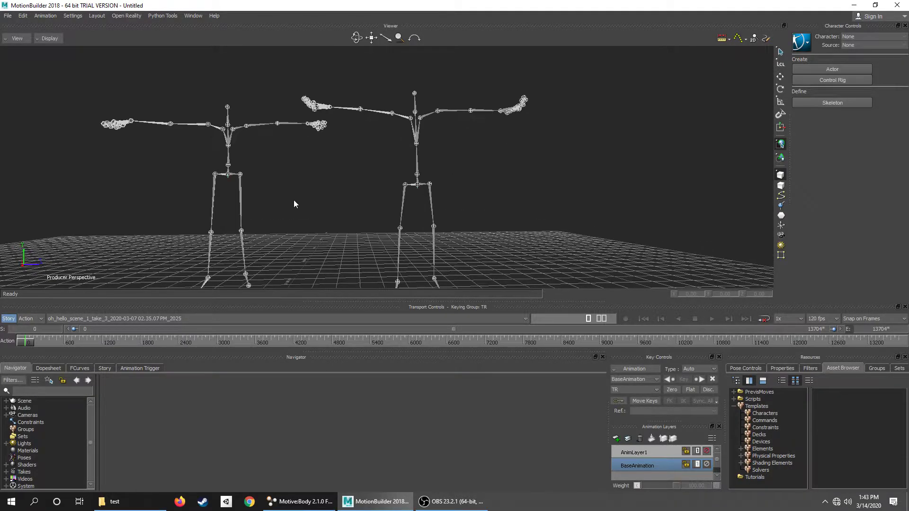
# Apply the Character template from the Characters templates to the left-hand skeleton's hips and characterize it
pyautogui.scroll(3, 331, 163)
pyautogui.keyDown('shift'); pyautogui.moveTo(331, 163); pyautogui.dragTo(378, 193); pyautogui.keyUp('shift')
pyautogui.scroll(-2, 378, 193)
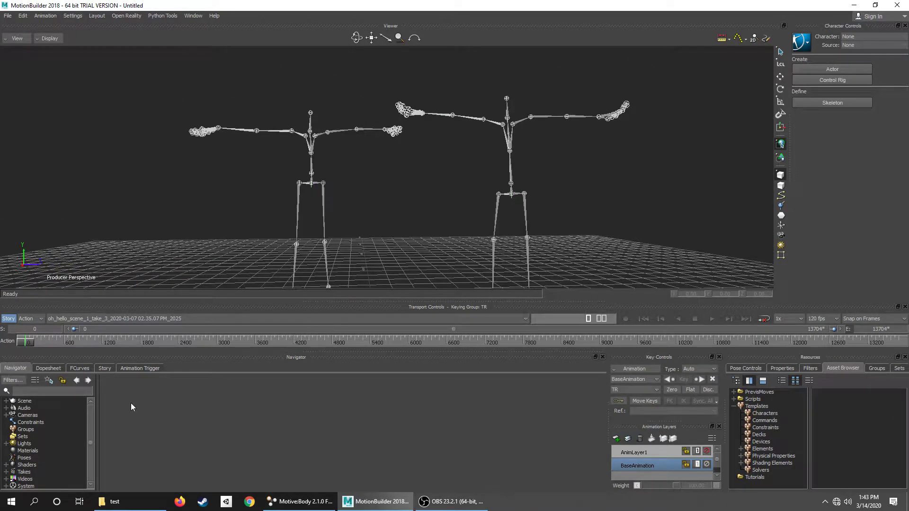
pyautogui.click(782, 369)
pyautogui.click(856, 371)
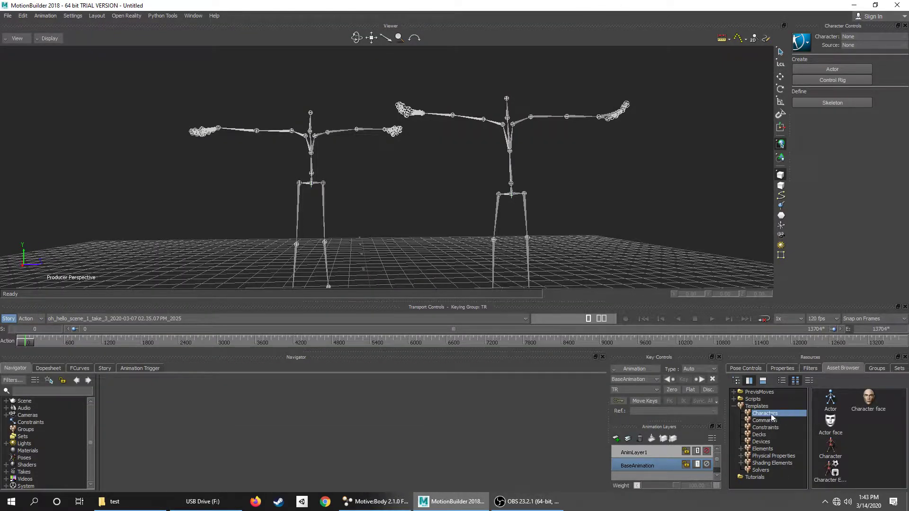
pyautogui.click(830, 447)
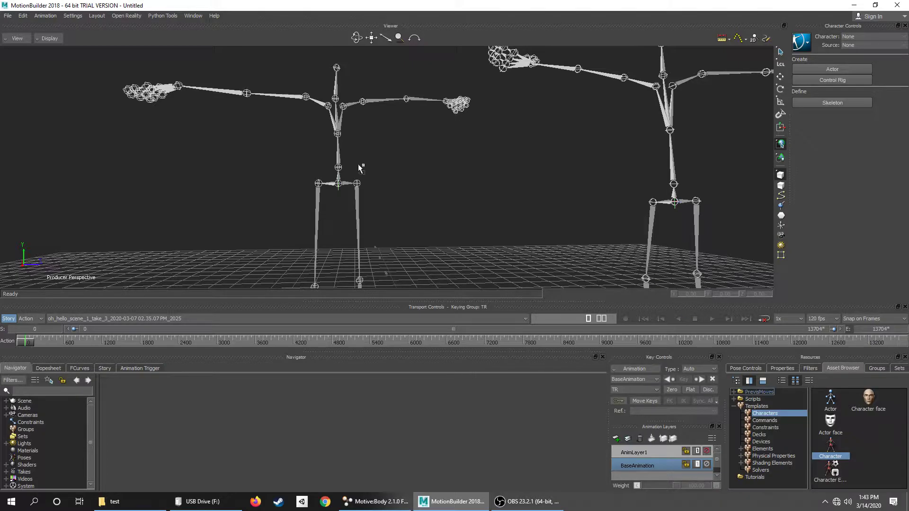
pyautogui.click(348, 185)
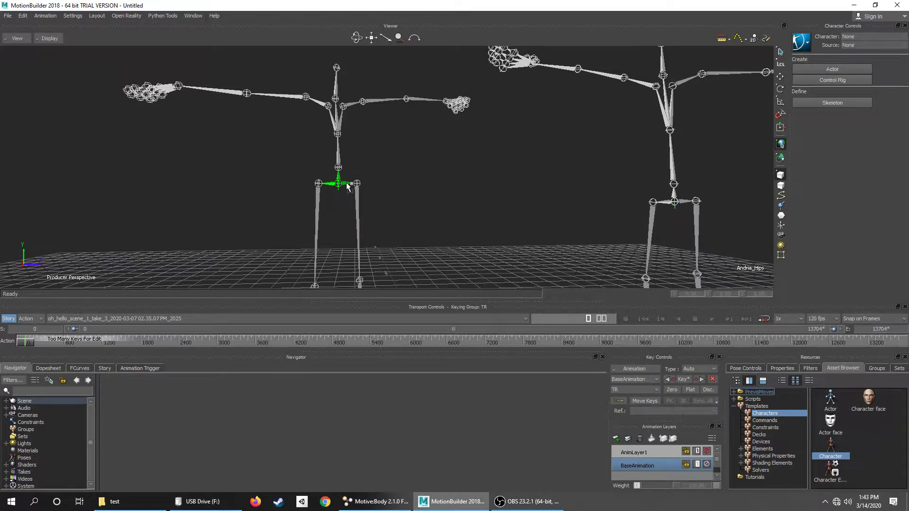
pyautogui.click(435, 195)
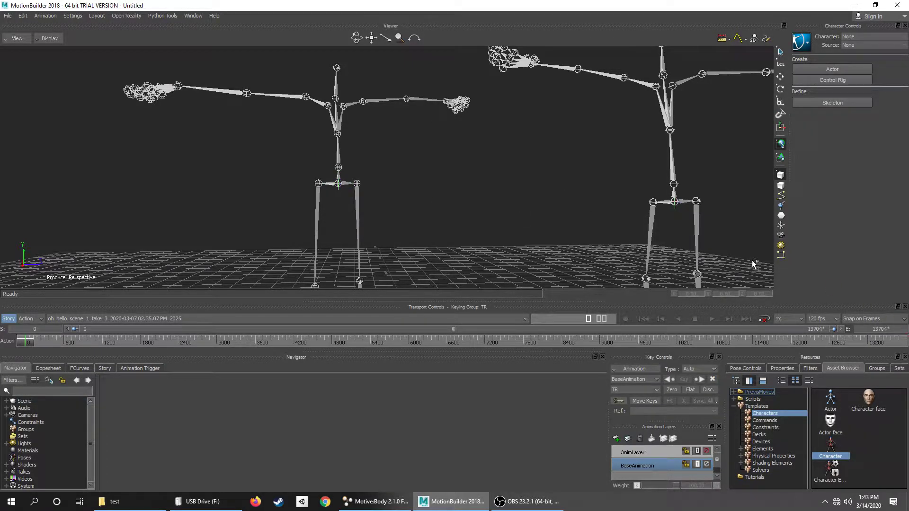
pyautogui.click(349, 185)
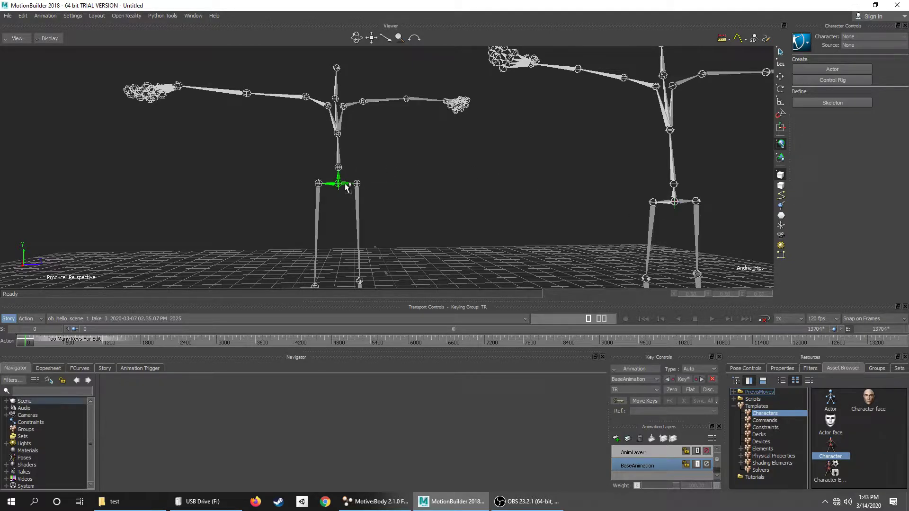
pyautogui.moveTo(346, 186); pyautogui.dragTo(354, 187)
pyautogui.click(356, 186)
pyautogui.click(409, 280)
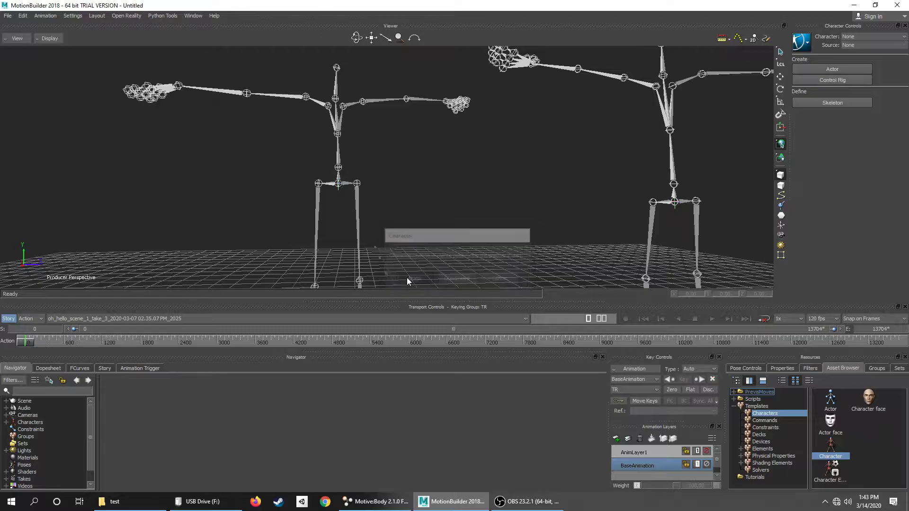
# Rename the new character in the Navigator with the first performer's name followed by _data
pyautogui.click(30, 422)
pyautogui.click(6, 423)
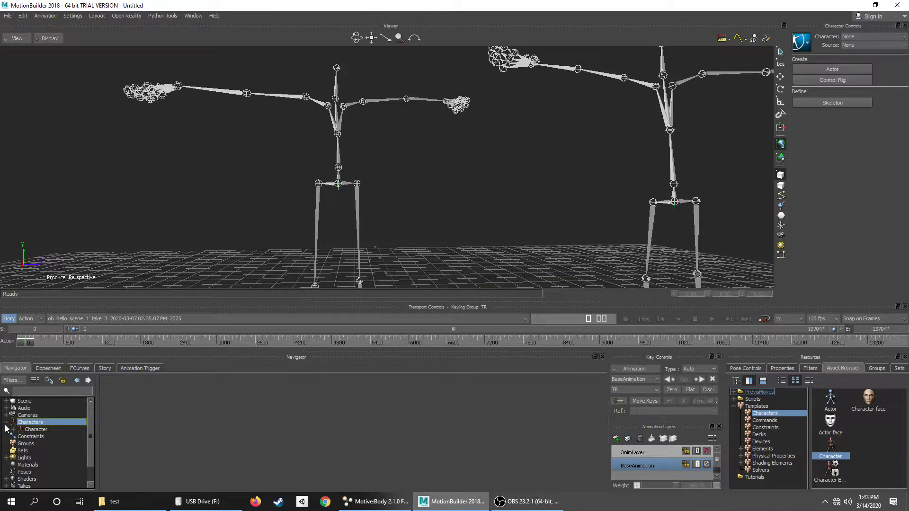
pyautogui.click(30, 429)
pyautogui.rightClick(31, 430)
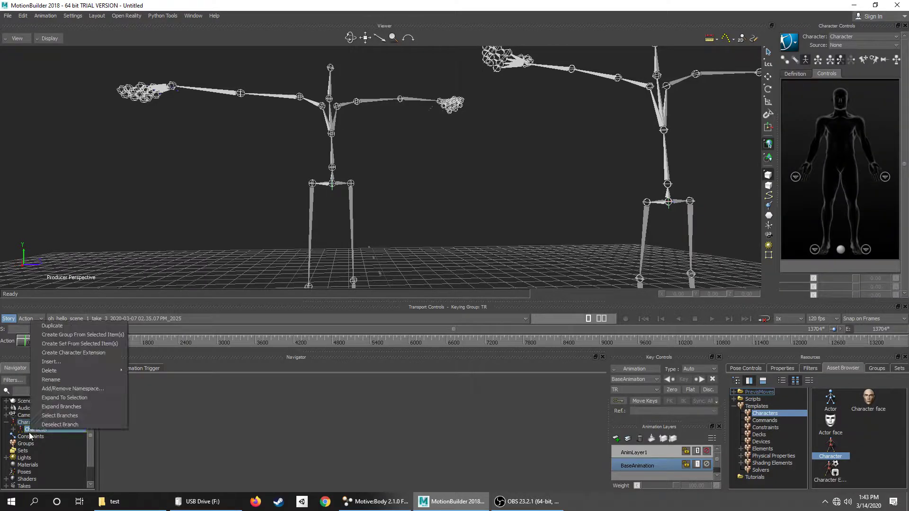
pyautogui.click(55, 381)
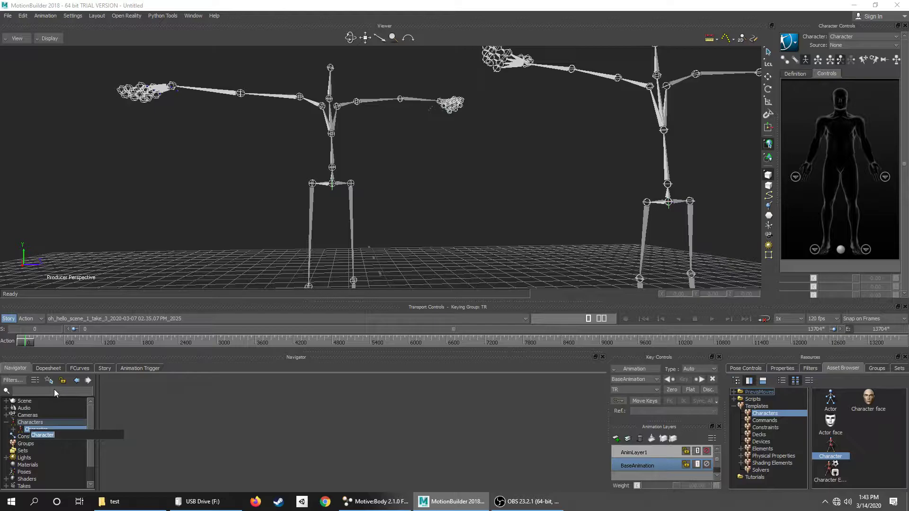
pyautogui.write('Andria dat')
pyautogui.press('BackSpace')
pyautogui.press('BackSpace')
pyautogui.press('BackSpace')
pyautogui.press('BackSpace')
pyautogui.write('_data')
pyautogui.press('Return')
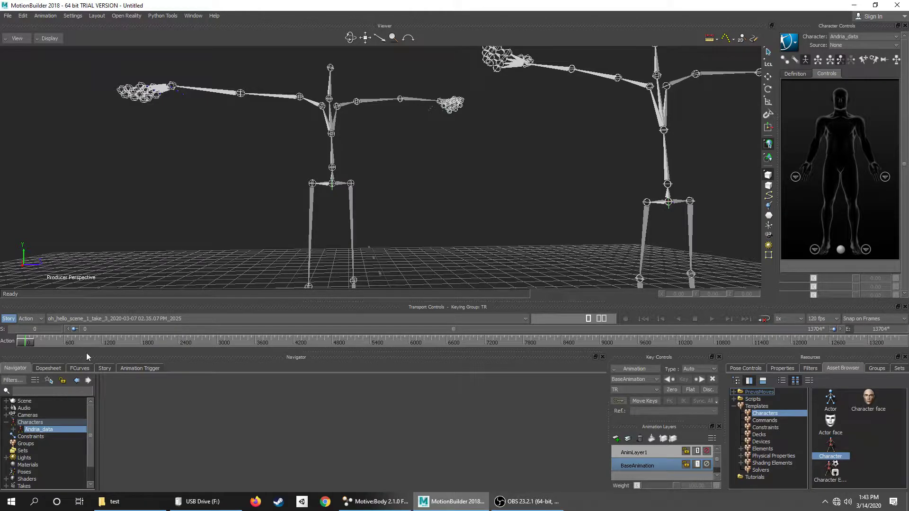
# Apply the Character template to the right-hand skeleton's hips and characterize it
pyautogui.keyDown('shift'); pyautogui.moveTo(547, 138); pyautogui.dragTo(378, 160); pyautogui.keyUp('shift')
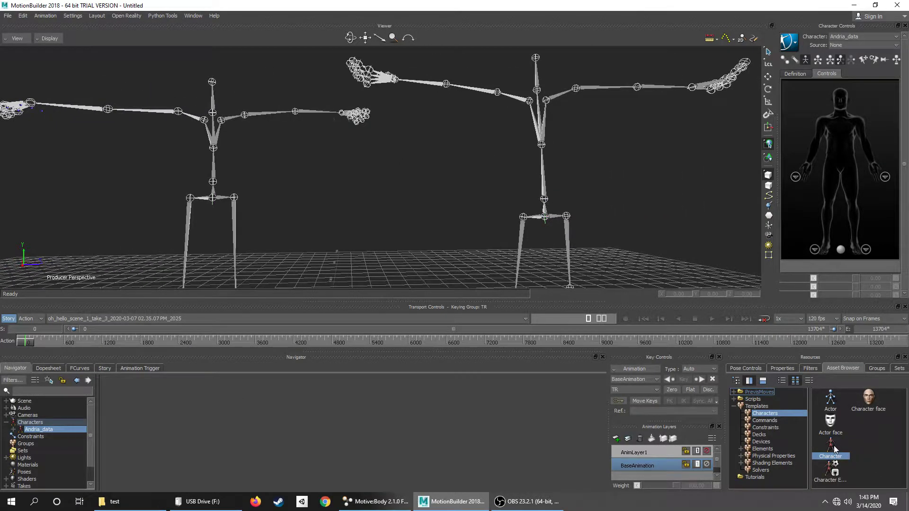
pyautogui.moveTo(834, 449); pyautogui.dragTo(517, 153)
pyautogui.moveTo(562, 223); pyautogui.dragTo(563, 219)
pyautogui.click(576, 217)
pyautogui.click(413, 278)
# Rename the second character in the Navigator with the other performer's name followed by _data
pyautogui.click(33, 437)
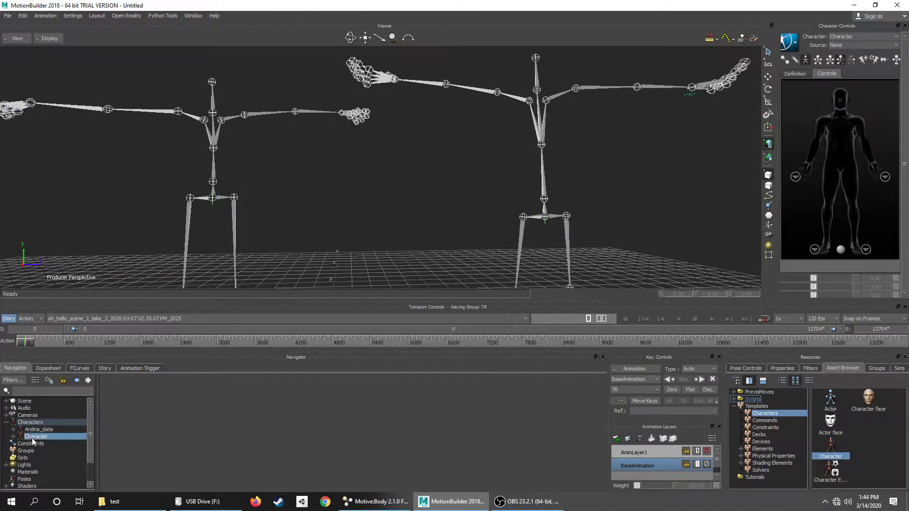
pyautogui.rightClick(33, 442)
pyautogui.click(54, 389)
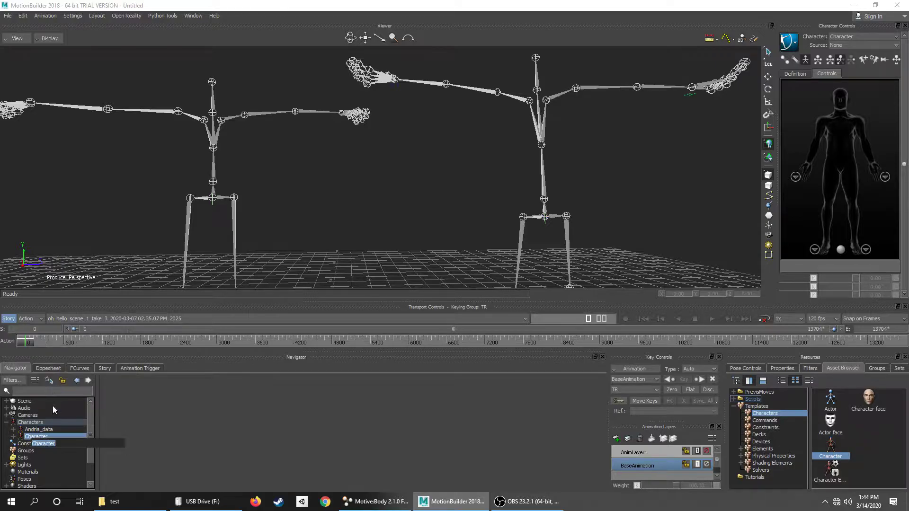
pyautogui.write('Tim_data')
pyautogui.press('Return')
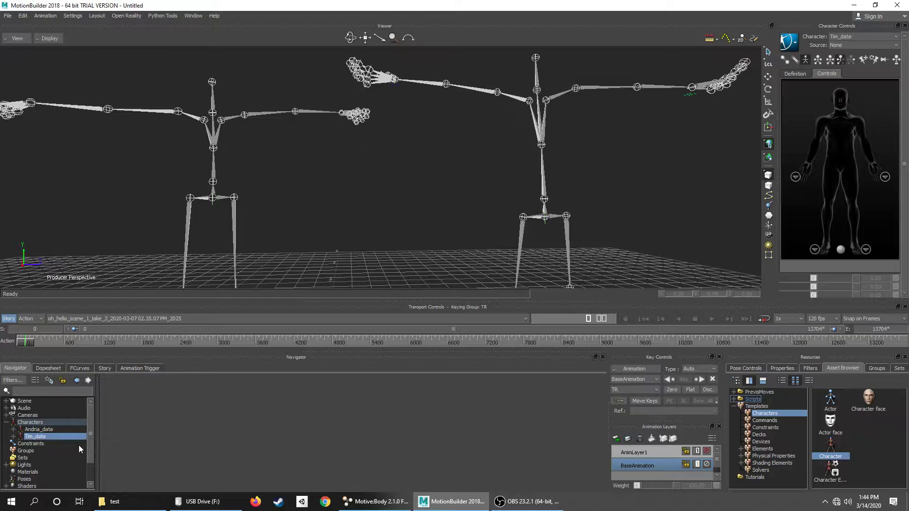
pyautogui.rightClick(79, 445)
pyautogui.click(277, 440)
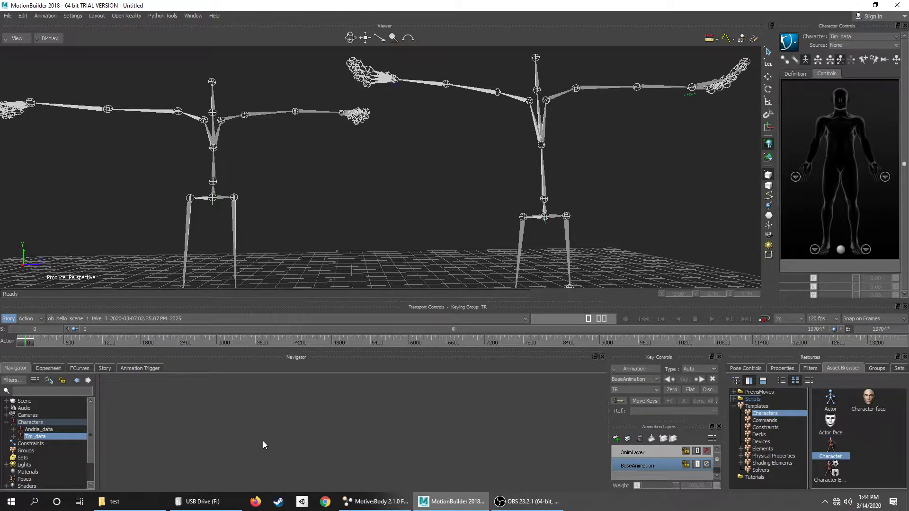
# Copy the previz demo archive from the USB drive into the test folder
pyautogui.click(201, 502)
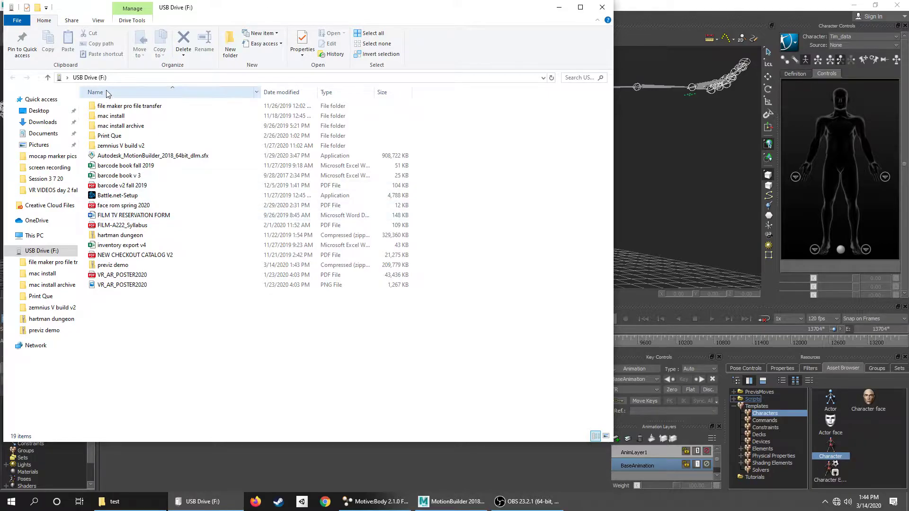
pyautogui.click(125, 266)
pyautogui.rightClick(126, 268)
pyautogui.press('Escape')
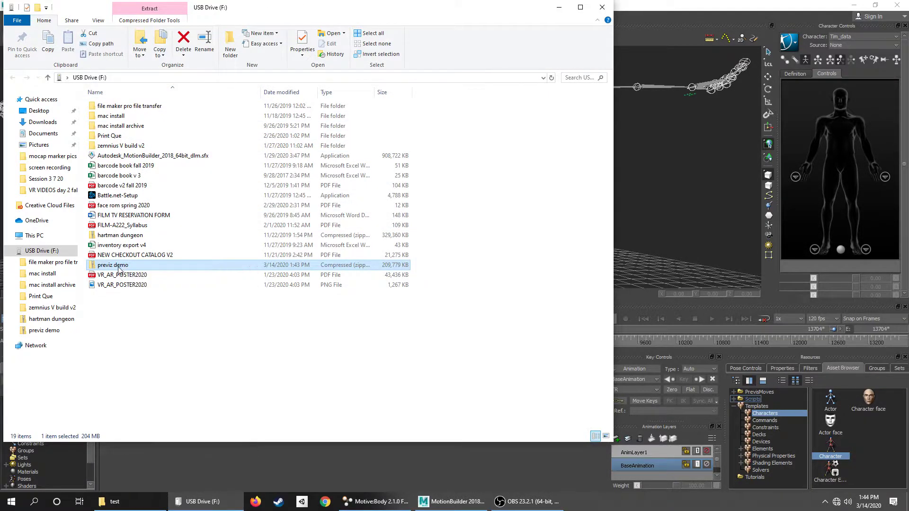
pyautogui.hotkey('alt', 'Tab')
pyautogui.press('Tab')
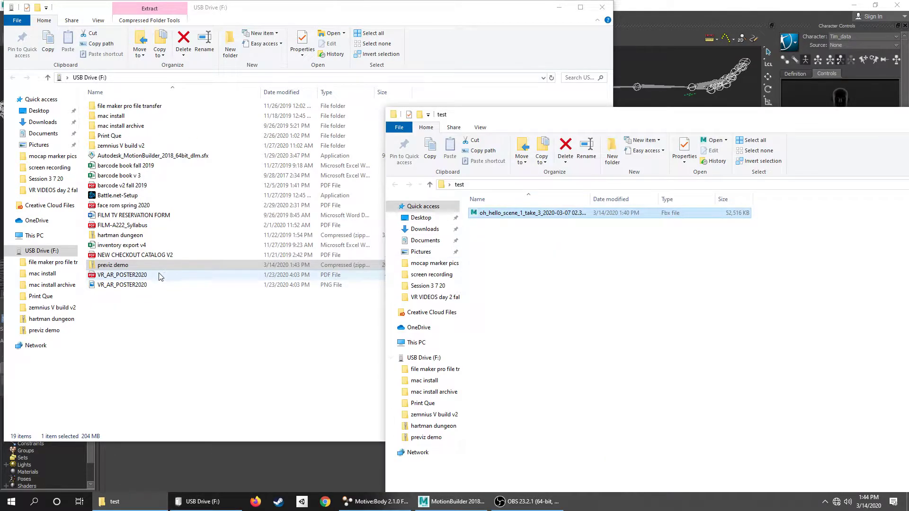
pyautogui.moveTo(148, 266); pyautogui.dragTo(547, 298)
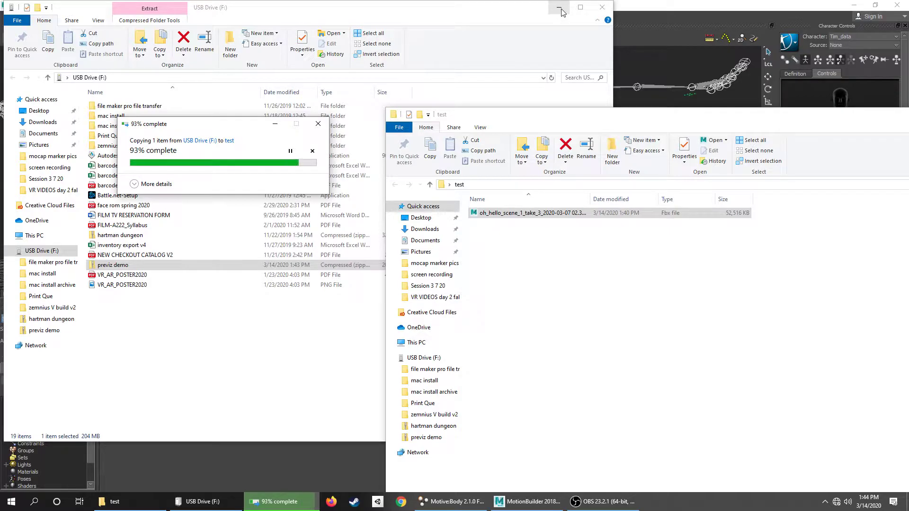
pyautogui.click(560, 9)
# Extract the previz demo archive into a folder of the same name inside the test folder
pyautogui.rightClick(530, 233)
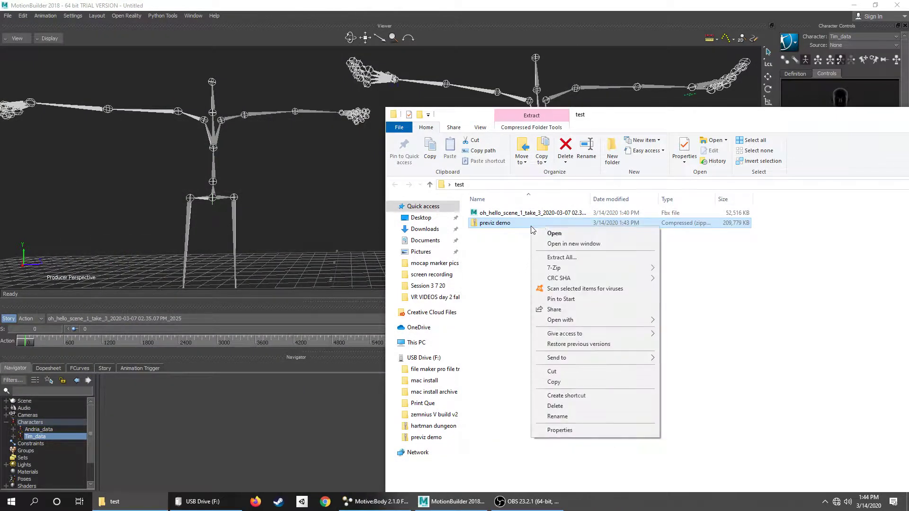
pyautogui.click(563, 257)
pyautogui.click(540, 342)
# Safely eject the USB drive and open the inner previz demo folder of the extracted files
pyautogui.click(824, 502)
pyautogui.click(854, 445)
pyautogui.click(830, 465)
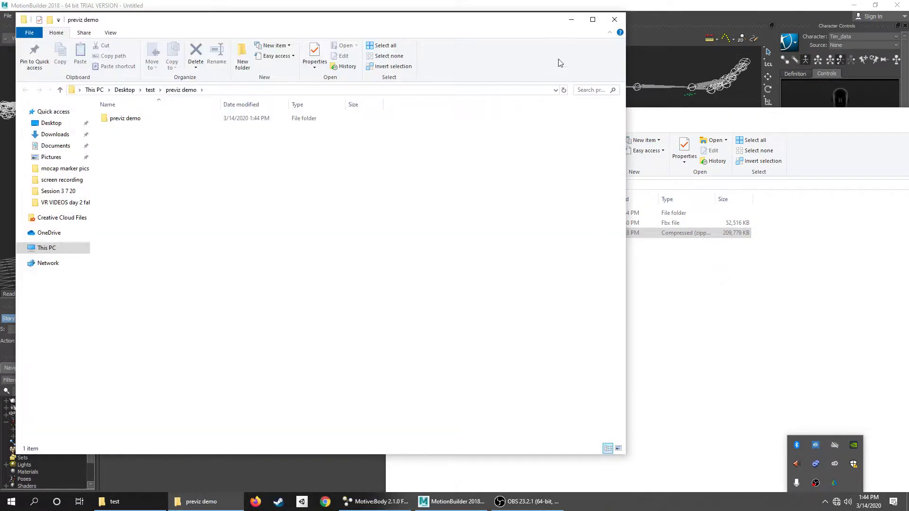
pyautogui.click(615, 19)
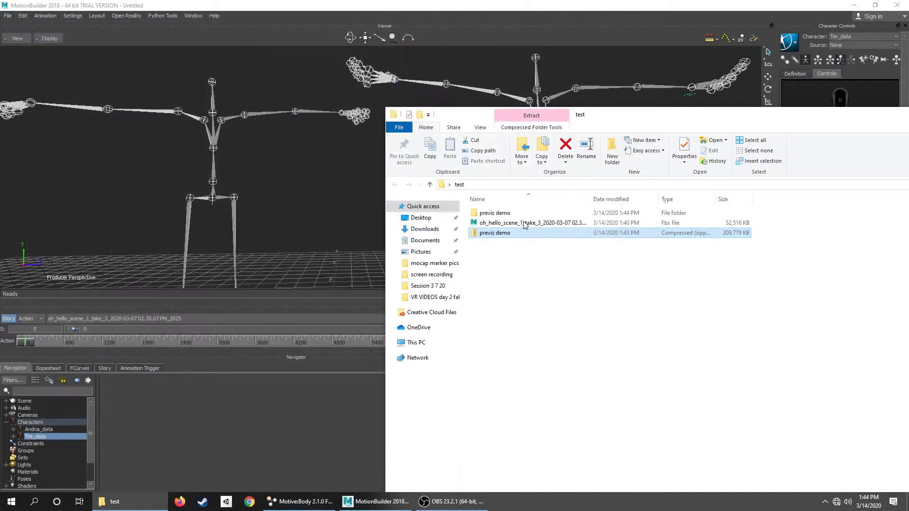
pyautogui.doubleClick(523, 214)
pyautogui.doubleClick(523, 214)
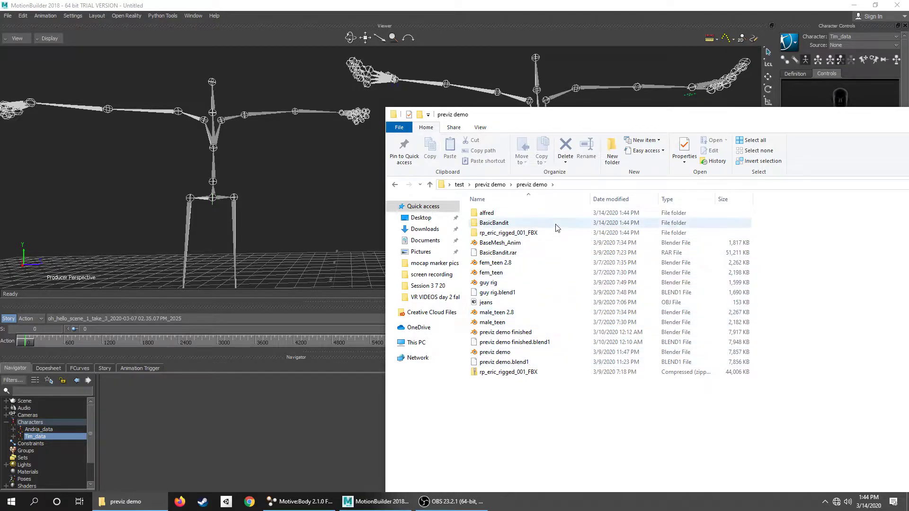
# Try to merge the BasicBandit FBX file from the BasicBandit folder into the MotionBuilder scene with no animation
pyautogui.doubleClick(550, 224)
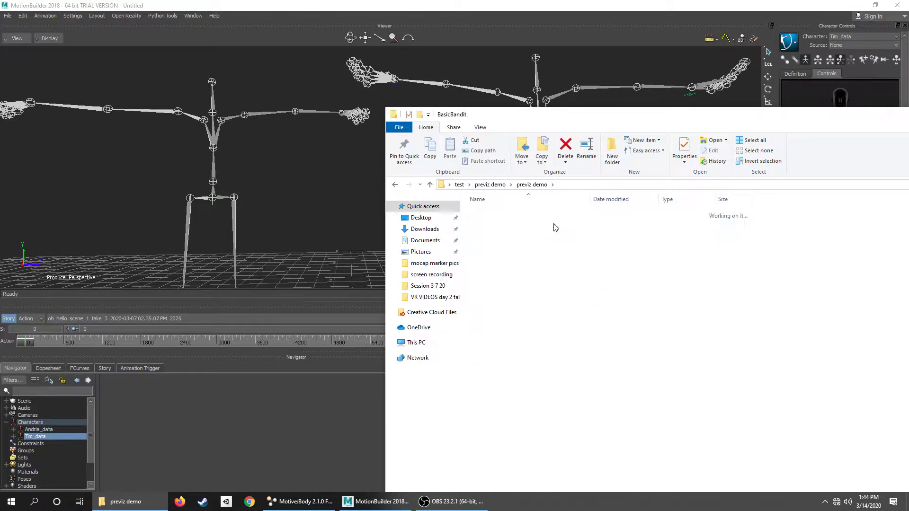
pyautogui.click(511, 213)
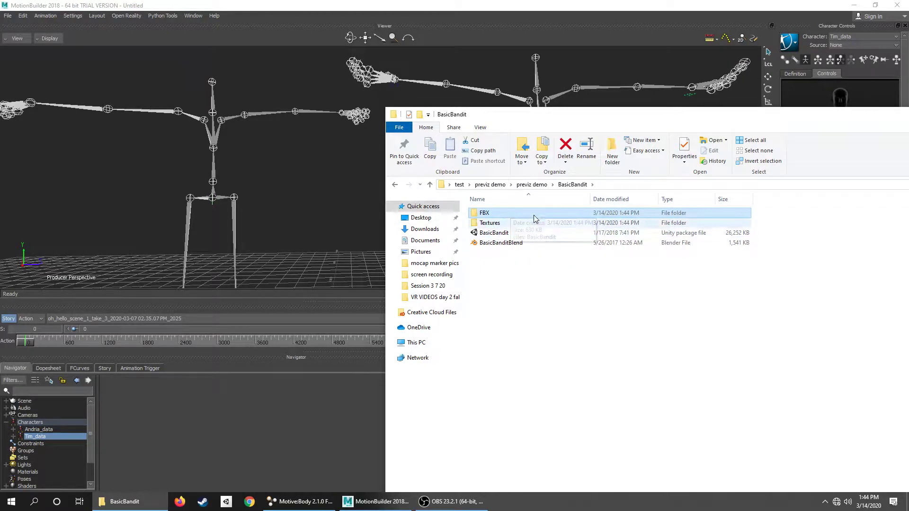
pyautogui.doubleClick(532, 213)
pyautogui.click(544, 213)
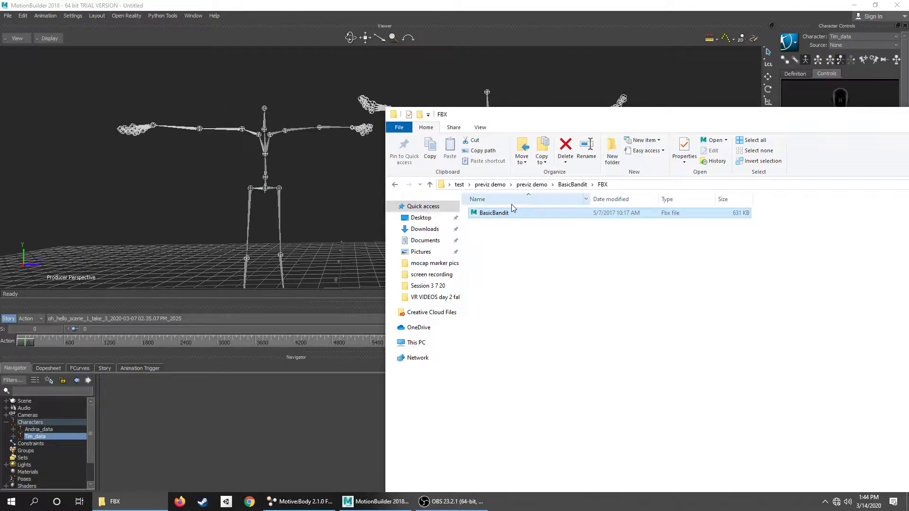
pyautogui.moveTo(523, 218); pyautogui.dragTo(119, 231)
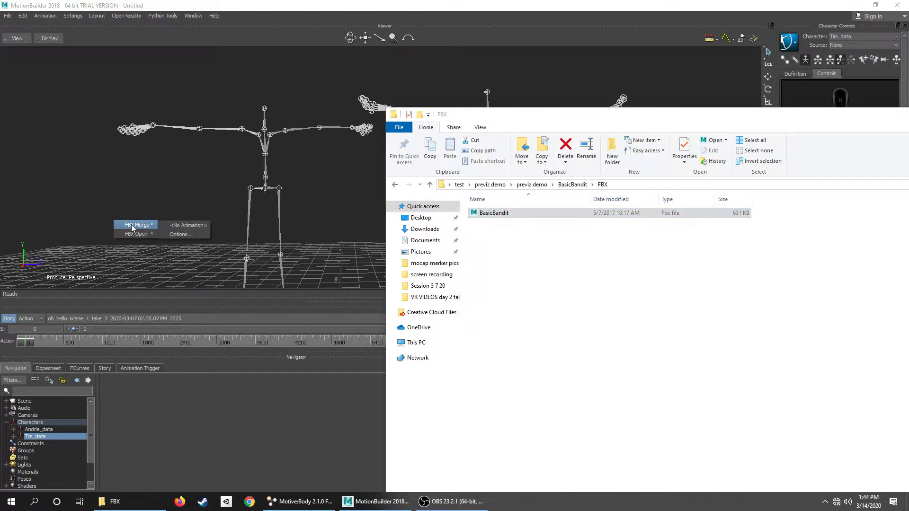
pyautogui.click(197, 226)
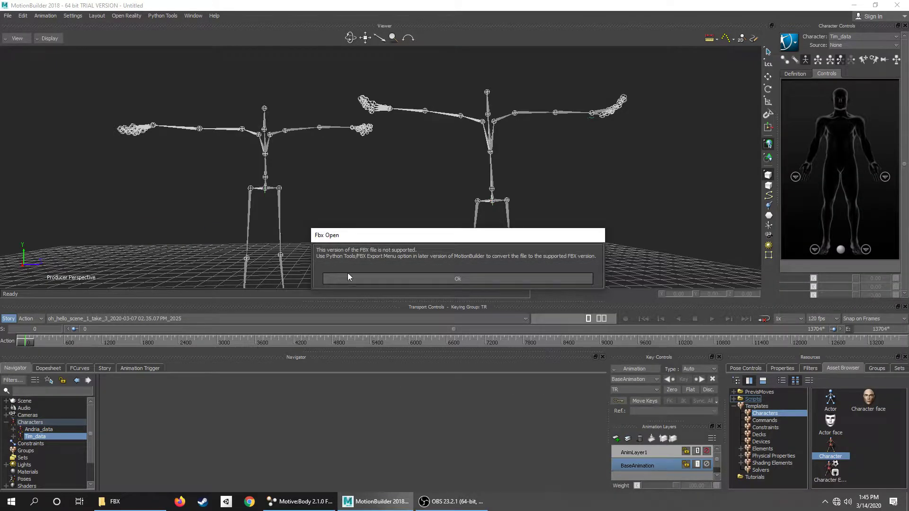
pyautogui.click(352, 279)
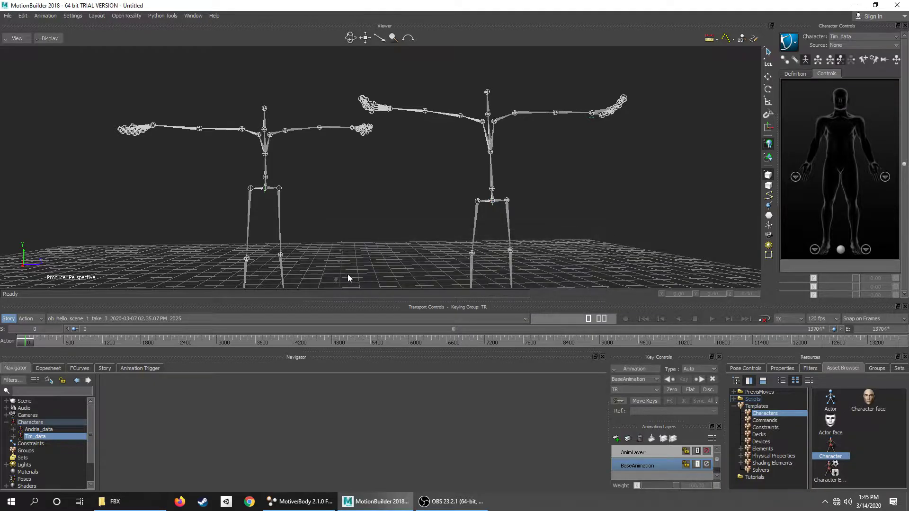
# Check the alfred folder in previz demo for a usable character file and return to the previz demo folder
pyautogui.hotkey('alt', 'Tab')
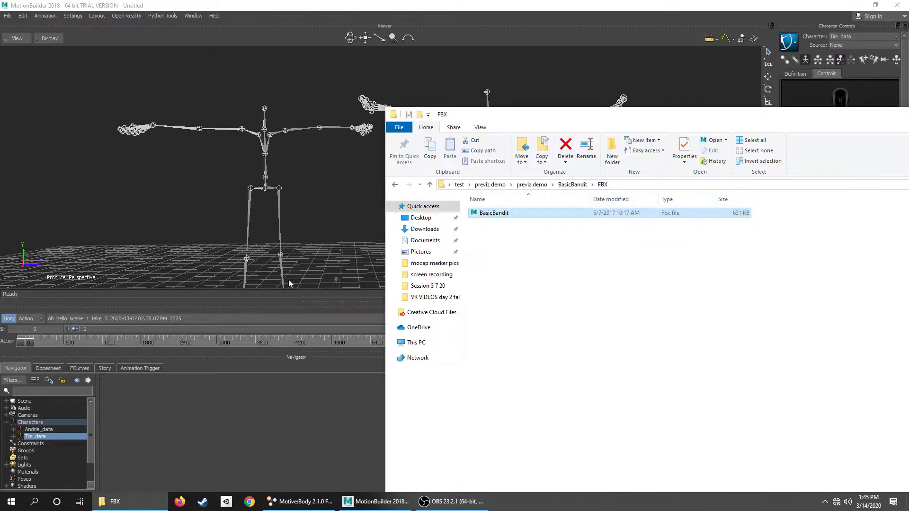
pyautogui.click(572, 185)
pyautogui.click(530, 185)
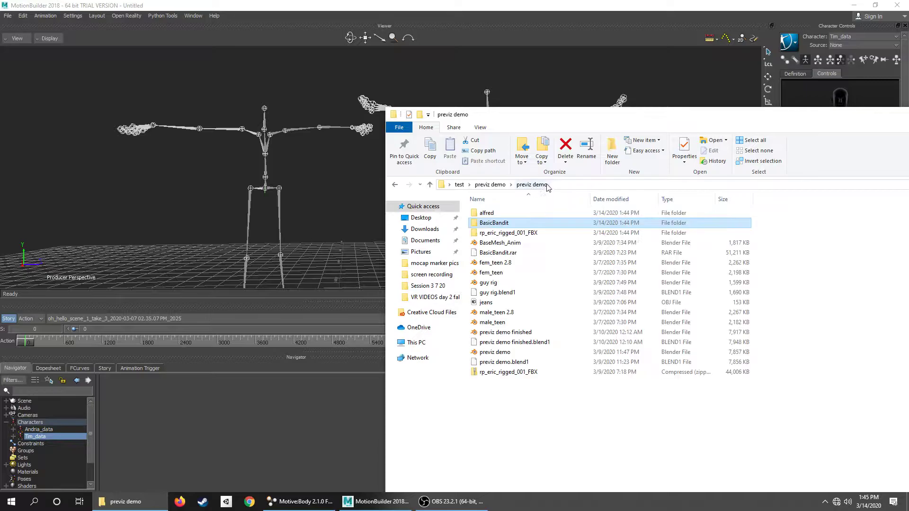
pyautogui.doubleClick(518, 214)
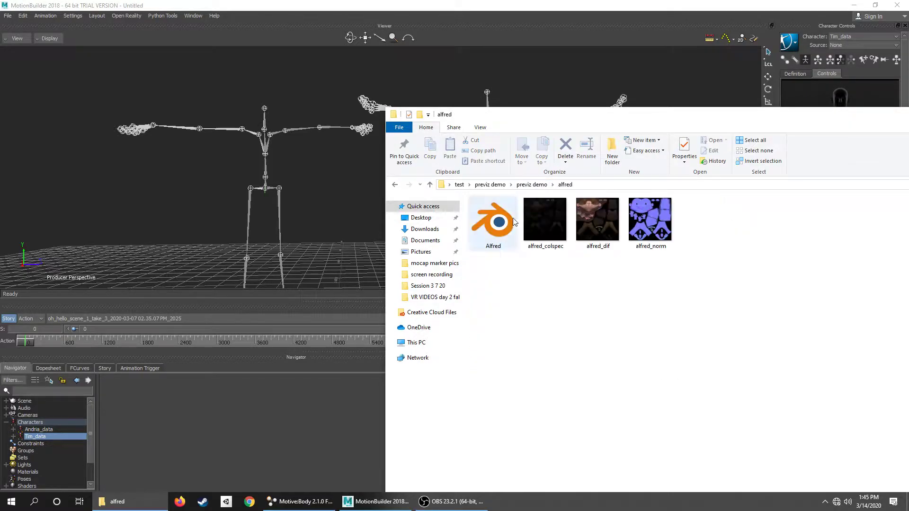
pyautogui.click(497, 230)
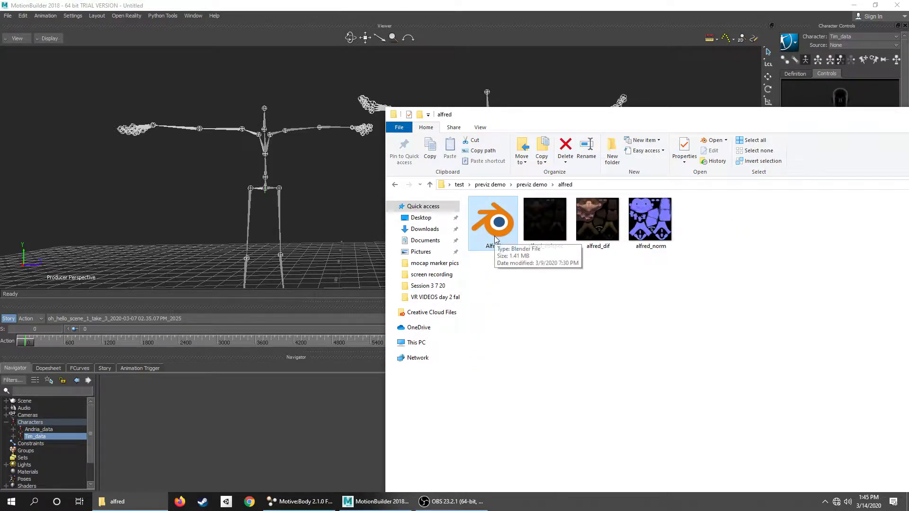
pyautogui.click(522, 185)
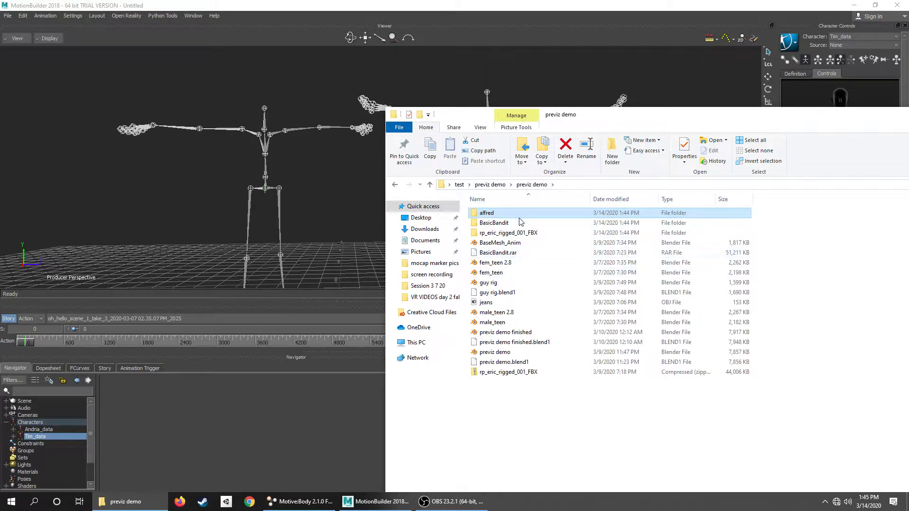
# Merge rp_eric_rigged_001_ue4 from the rp_eric_rigged_001_FBX folder into the MotionBuilder scene
pyautogui.doubleClick(521, 233)
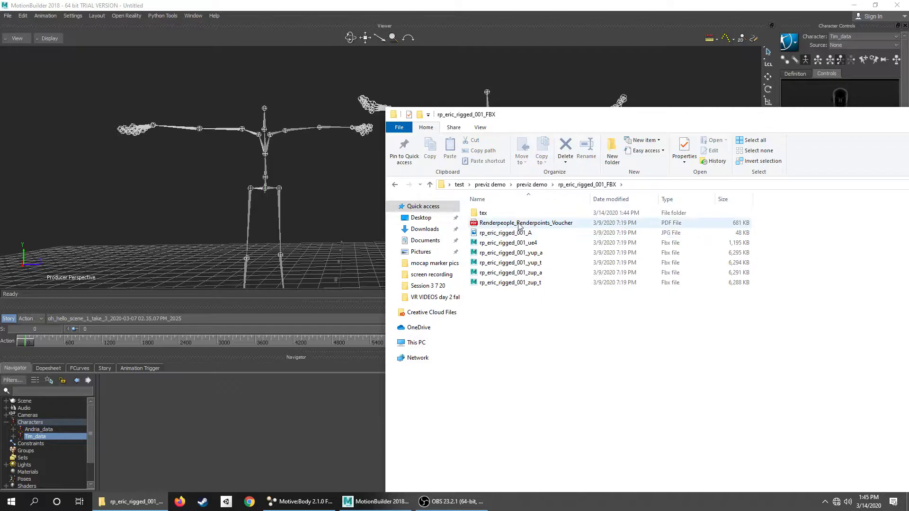
pyautogui.click(526, 243)
pyautogui.moveTo(522, 243); pyautogui.dragTo(163, 233)
pyautogui.moveTo(196, 228)
pyautogui.click(229, 236)
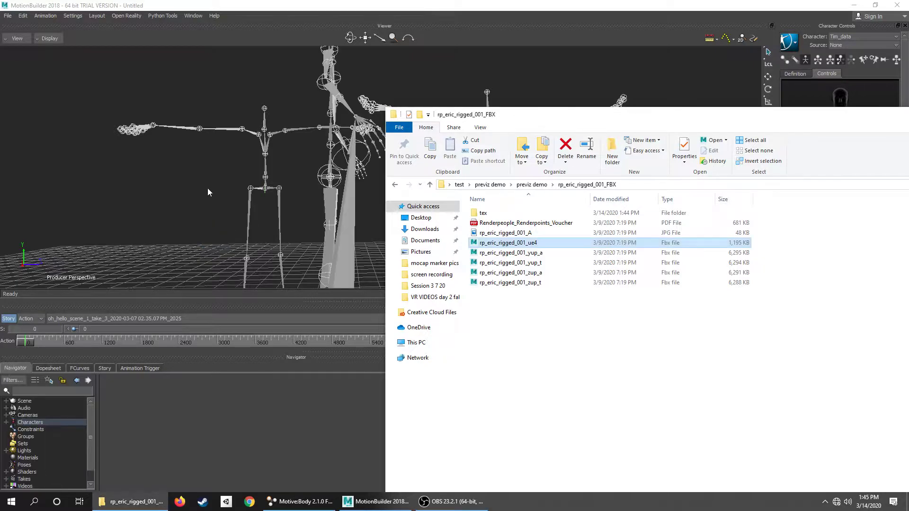
pyautogui.keyDown('ctrl'); pyautogui.keyDown('shift'); pyautogui.moveTo(387, 212); pyautogui.dragTo(309, 214); pyautogui.keyUp('shift'); pyautogui.keyUp('ctrl')
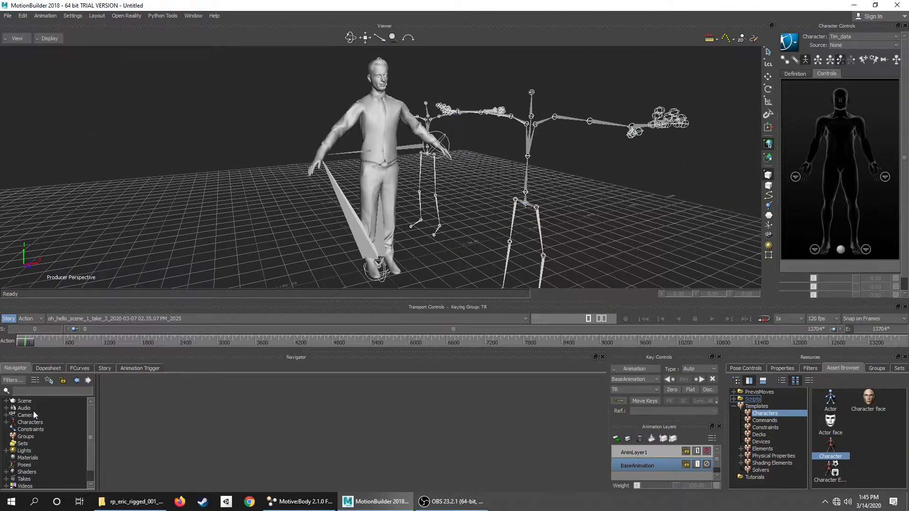
# Expand the Scene in the Navigator and select the full branch of each performer's hips in turn to identify the skeletons
pyautogui.click(6, 401)
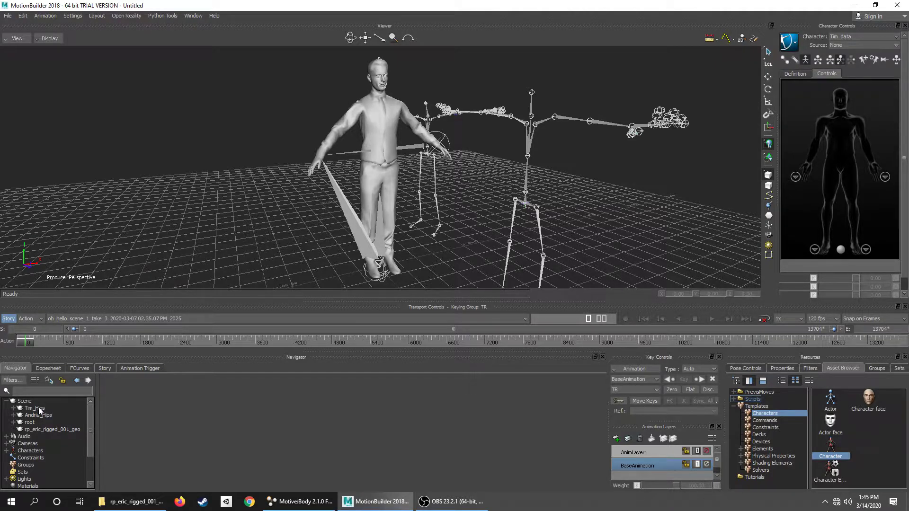
pyautogui.click(34, 408)
pyautogui.rightClick(43, 409)
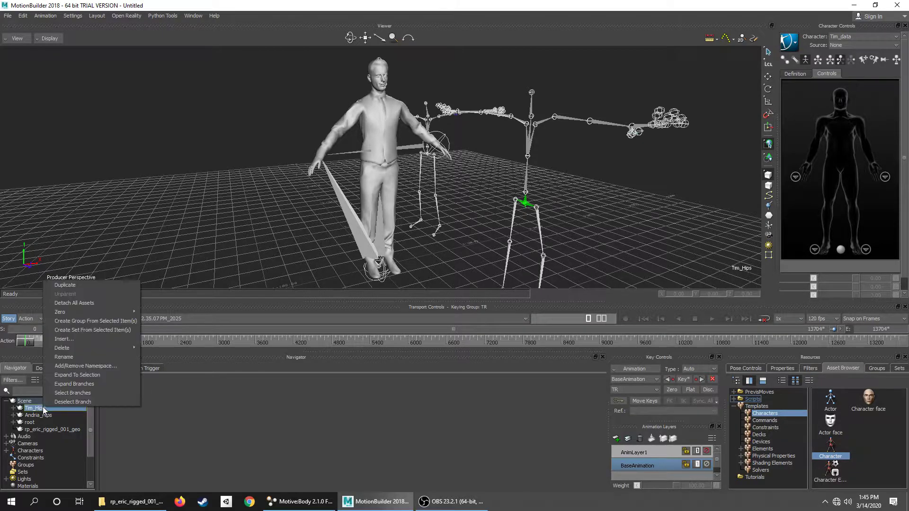
pyautogui.click(59, 392)
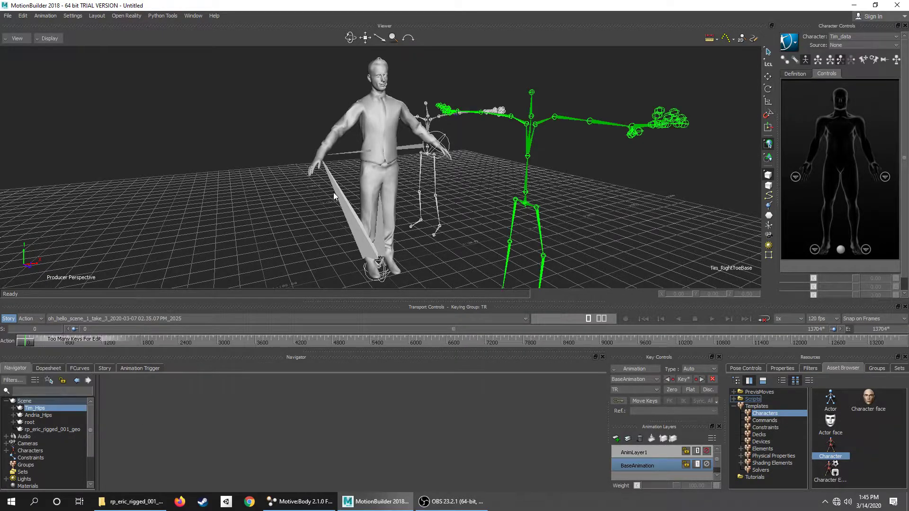
pyautogui.scroll(-1, 334, 195)
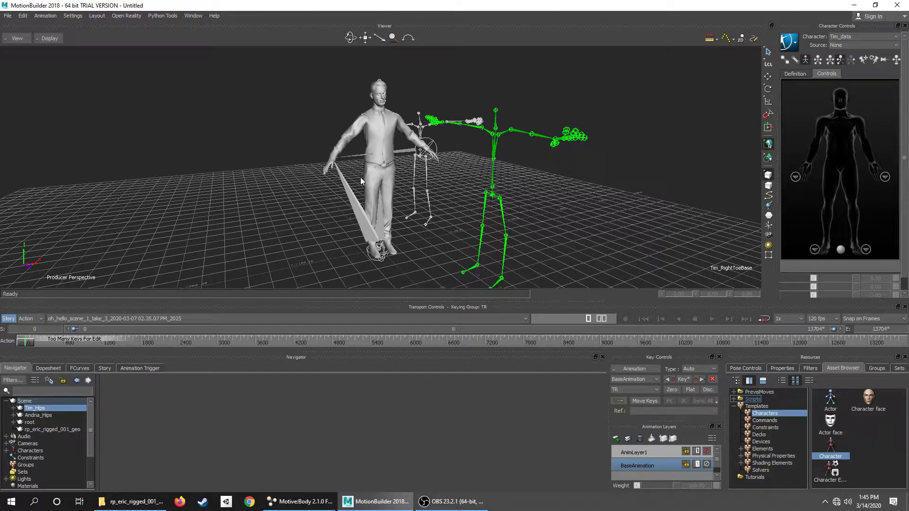
pyautogui.scroll(-1, 377, 177)
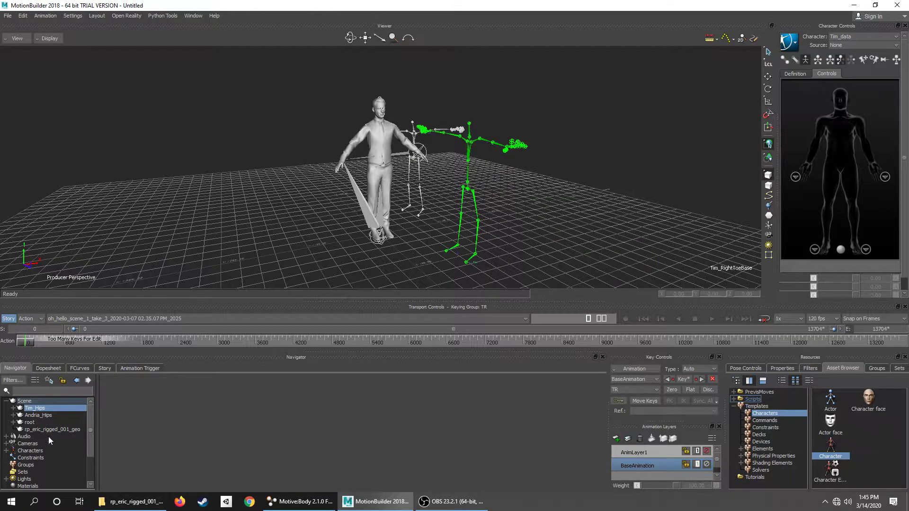
pyautogui.rightClick(52, 416)
pyautogui.click(58, 411)
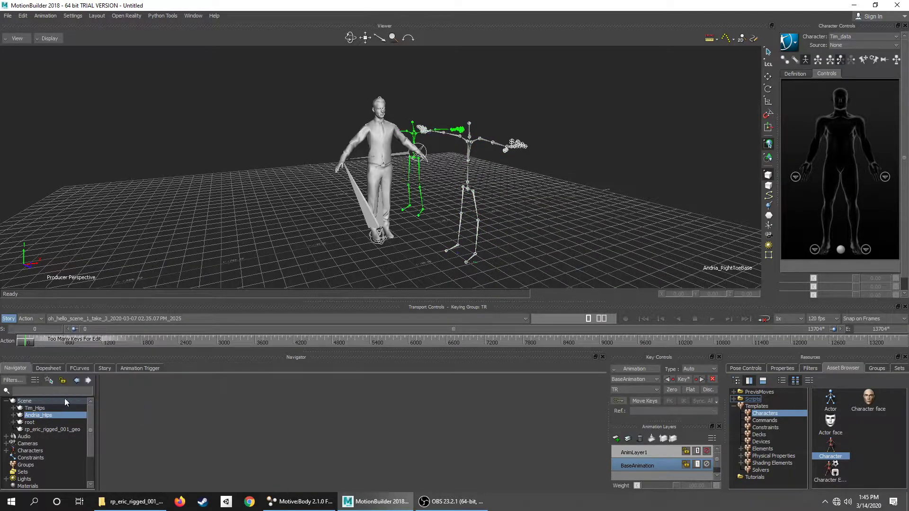
# Select the whole root branch of the merged character and display the viewer in X-Ray mode
pyautogui.scroll(1, 341, 206)
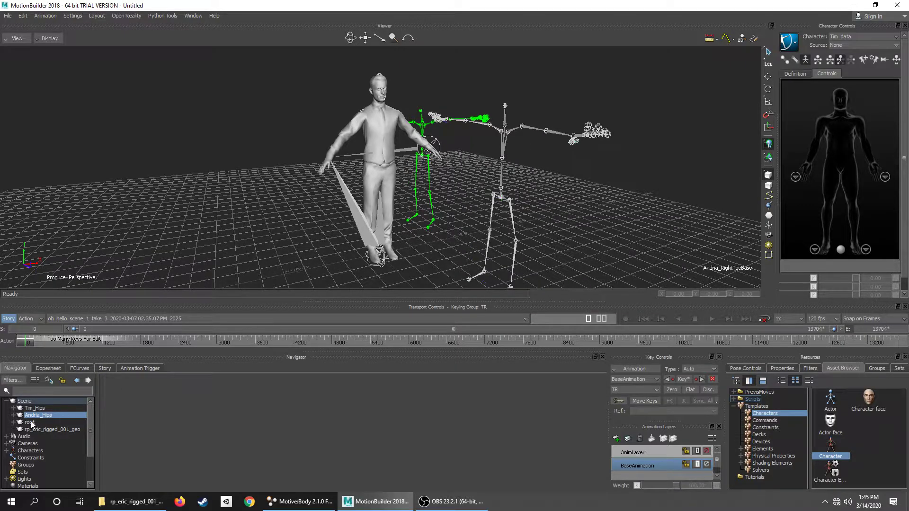
pyautogui.click(29, 422)
pyautogui.rightClick(30, 423)
pyautogui.click(74, 392)
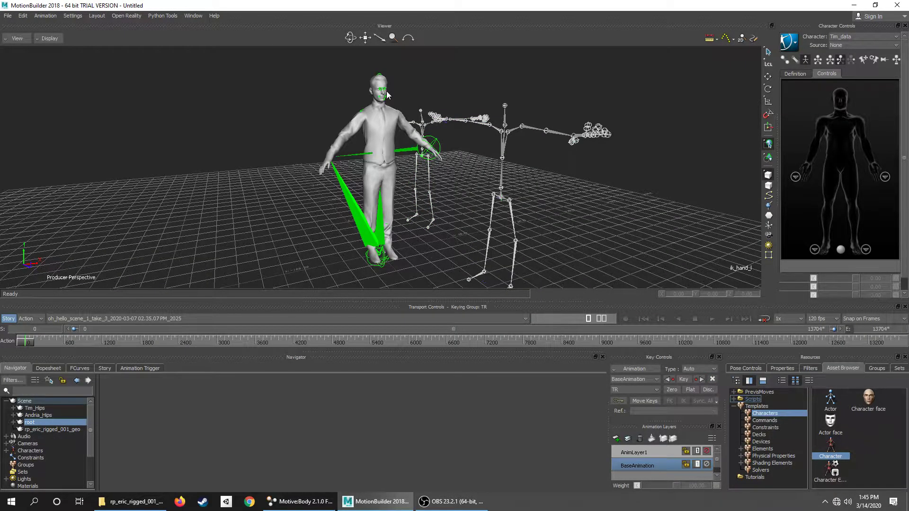
pyautogui.hotkey('ctrl', 'a')
pyautogui.hotkey('ctrl', 'a')
pyautogui.hotkey('ctrl', 'a')
pyautogui.hotkey('ctrl', 'a')
pyautogui.hotkey('ctrl', 'a')
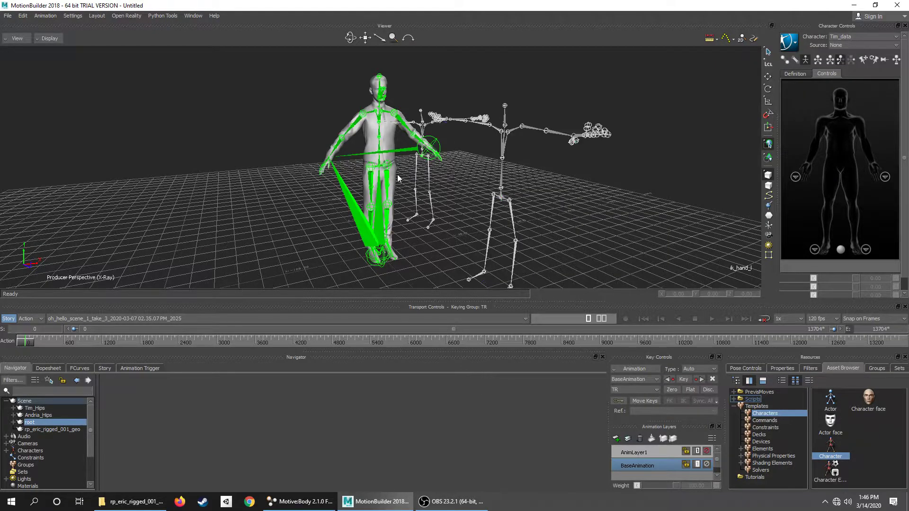
pyautogui.hotkey('ctrl', 'a')
pyautogui.hotkey('ctrl', 'a')
# Select the branches of the rp_eric_rigged_001_geo mesh to identify the character's geometry from the side
pyautogui.scroll(2, 454, 78)
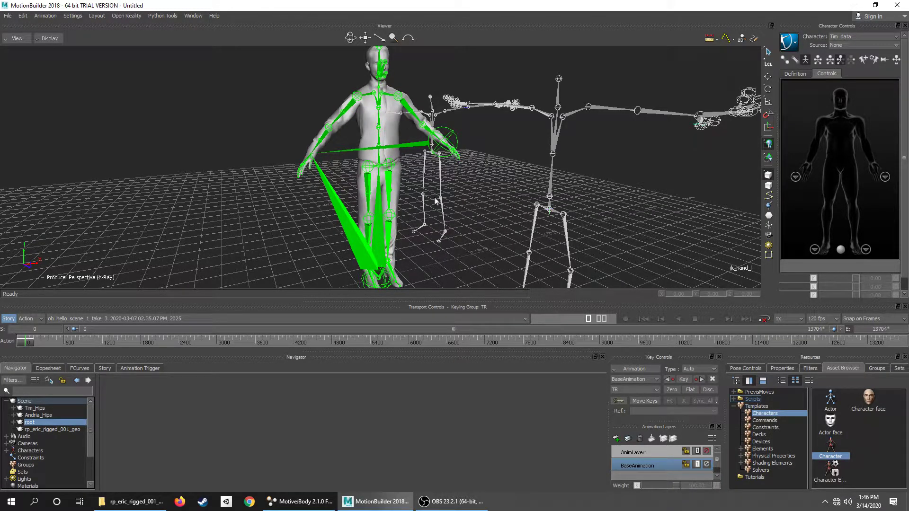
pyautogui.scroll(-1, 425, 233)
pyautogui.keyDown('ctrl'); pyautogui.keyDown('shift'); pyautogui.moveTo(425, 232); pyautogui.dragTo(500, 224); pyautogui.keyUp('shift'); pyautogui.keyUp('ctrl')
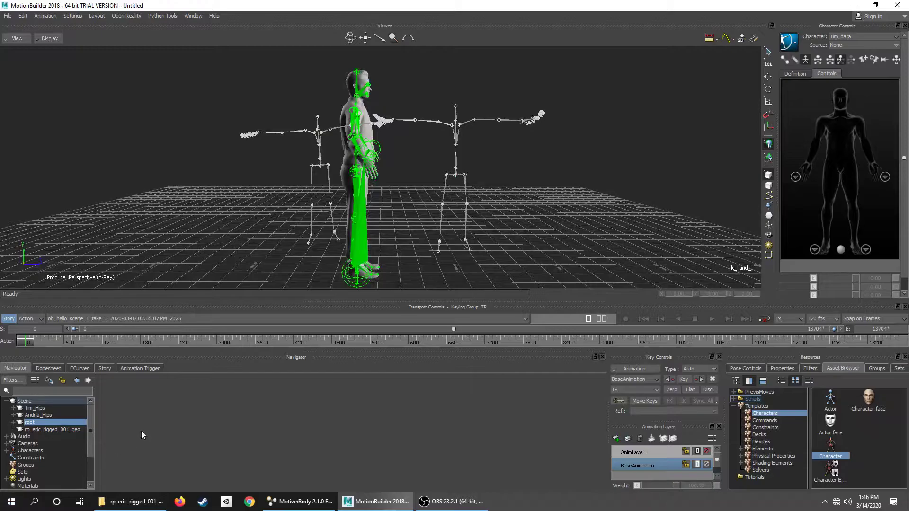
pyautogui.click(55, 430)
pyautogui.rightClick(45, 430)
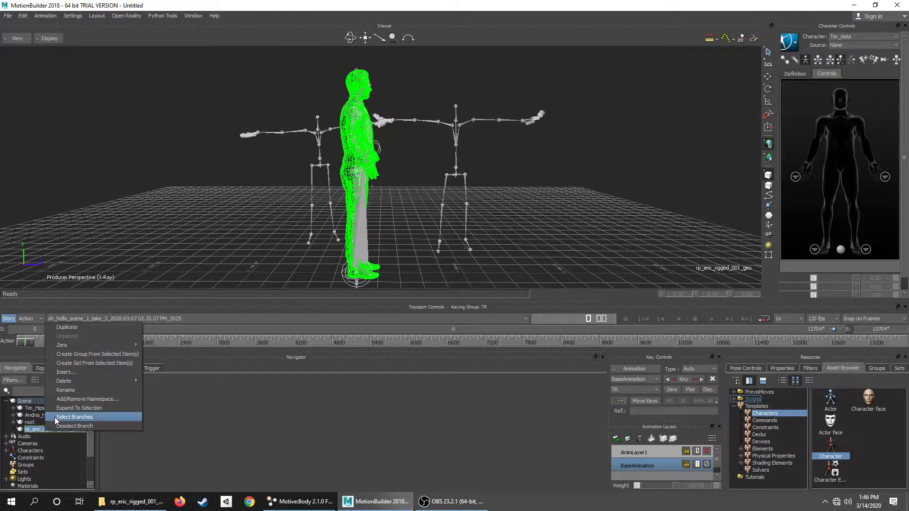
pyautogui.click(55, 416)
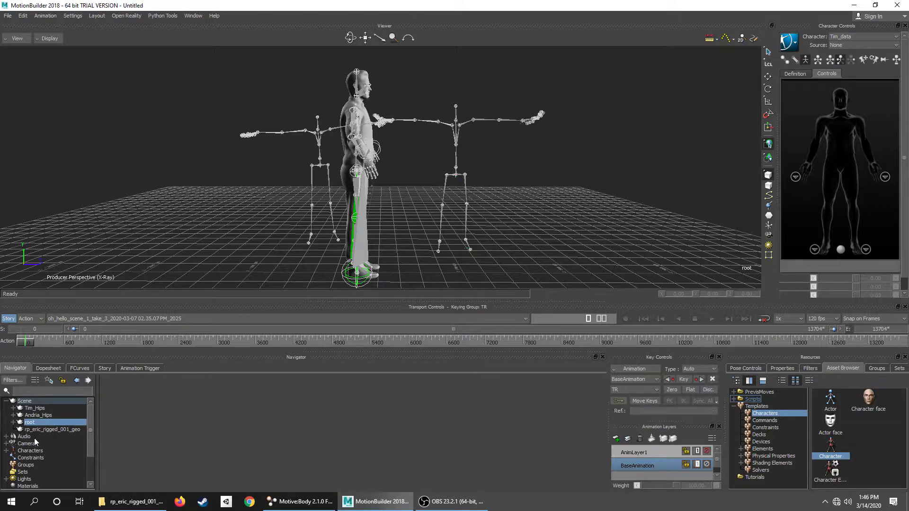
# Select the whole root branch of the merged character
pyautogui.click(68, 428)
pyautogui.keyDown('ctrl'); pyautogui.keyDown('shift'); pyautogui.moveTo(317, 166); pyautogui.dragTo(222, 179); pyautogui.keyUp('shift'); pyautogui.keyUp('ctrl')
pyautogui.click(31, 423)
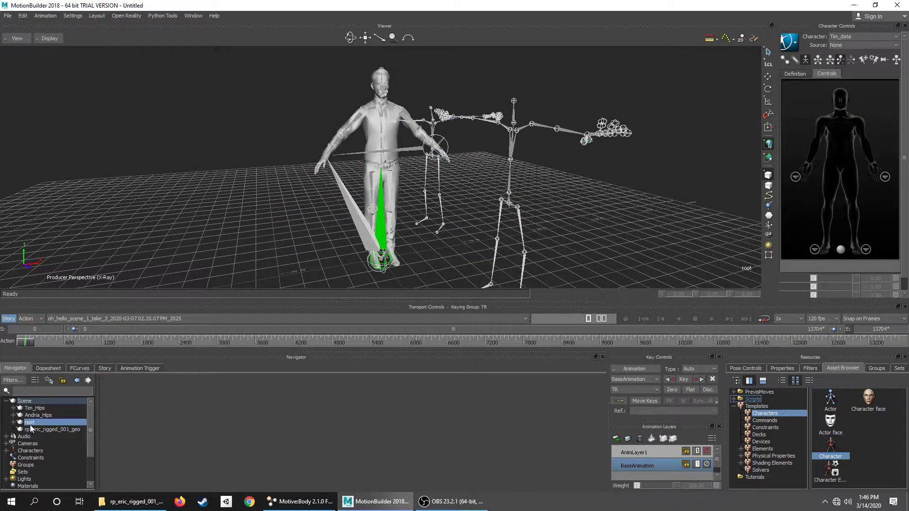
pyautogui.rightClick(30, 424)
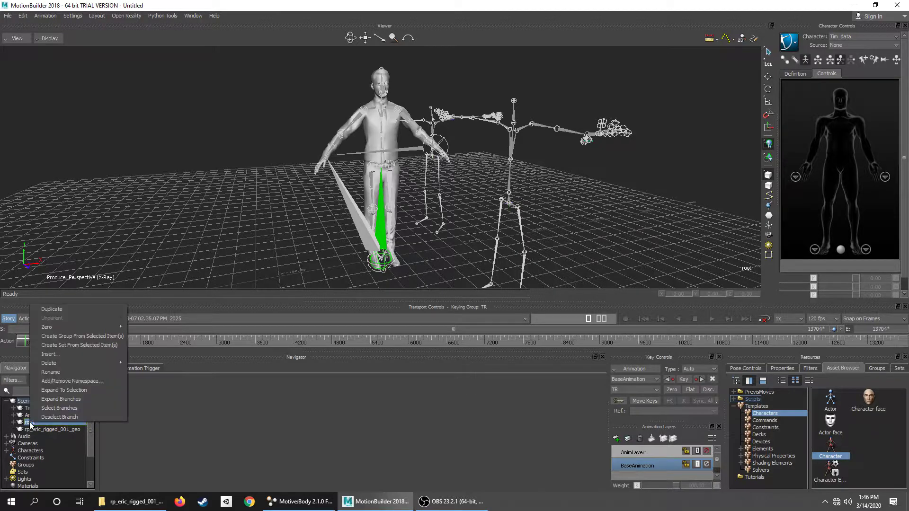
pyautogui.click(46, 408)
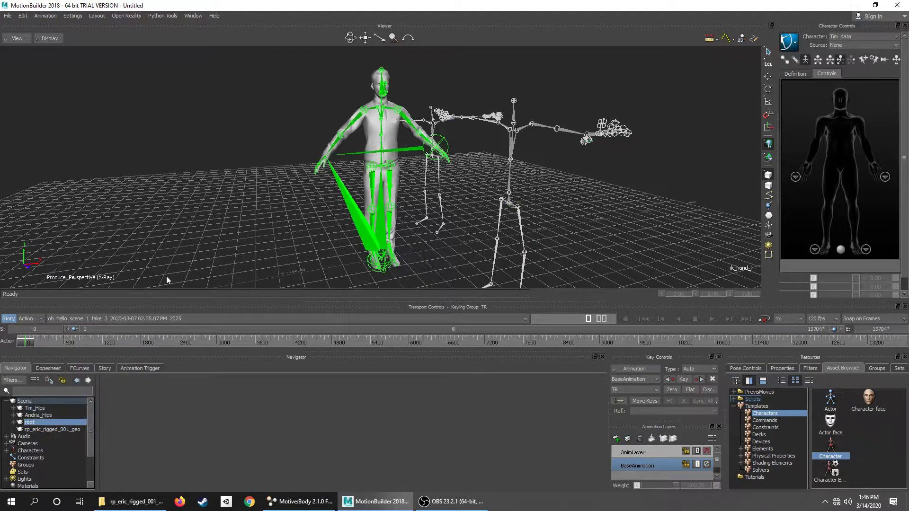
pyautogui.scroll(-2, 230, 216)
pyautogui.scroll(-2, 301, 223)
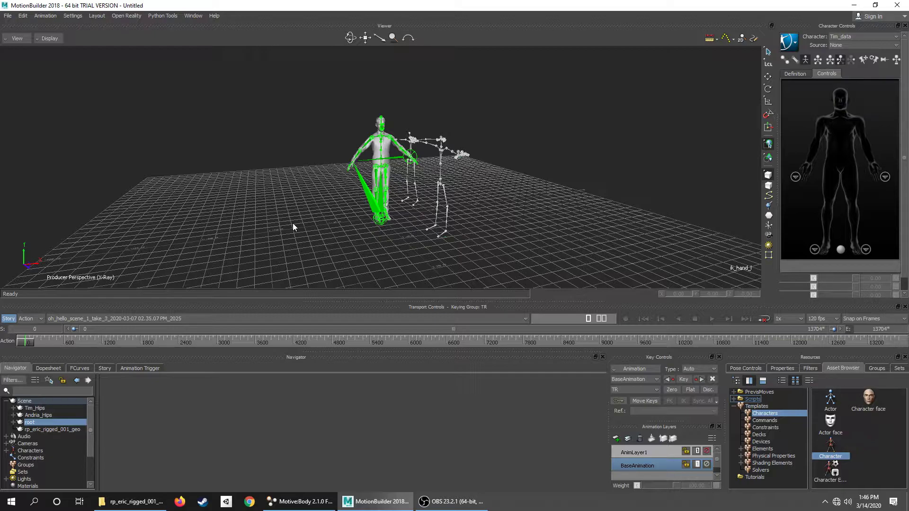
# Try to rotate the character's selected root branch freehand and undo the rotation
pyautogui.press('r')
pyautogui.moveTo(405, 175); pyautogui.dragTo(373, 174)
pyautogui.rightClick(373, 174)
pyautogui.hotkey('ctrl', 'z')
pyautogui.hotkey('ctrl', 'z')
pyautogui.hotkey('ctrl', 'z')
pyautogui.keyDown('ctrl'); pyautogui.keyDown('shift'); pyautogui.moveTo(275, 227); pyautogui.dragTo(341, 227); pyautogui.keyUp('shift'); pyautogui.keyUp('ctrl')
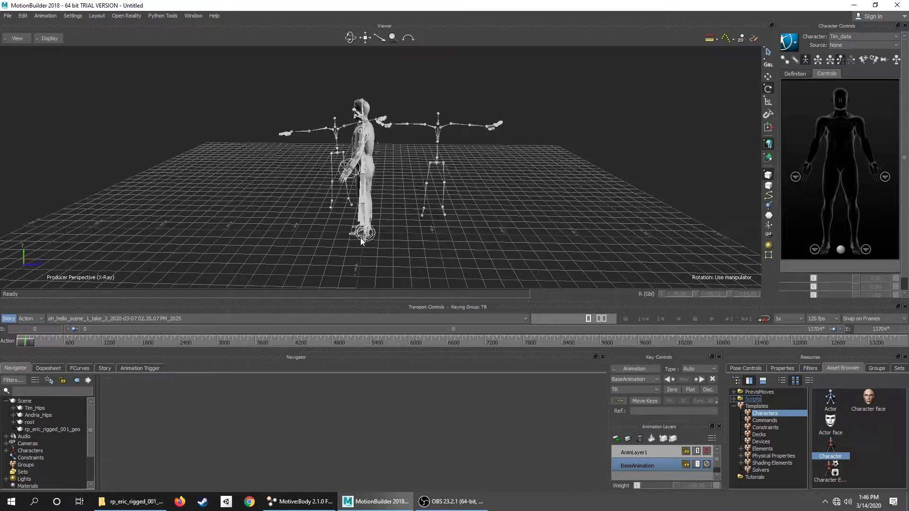
# Reselect the whole root branch and rotate it about the vertical axis to a local Z rotation of about -94°
pyautogui.rightClick(31, 422)
pyautogui.press('Escape')
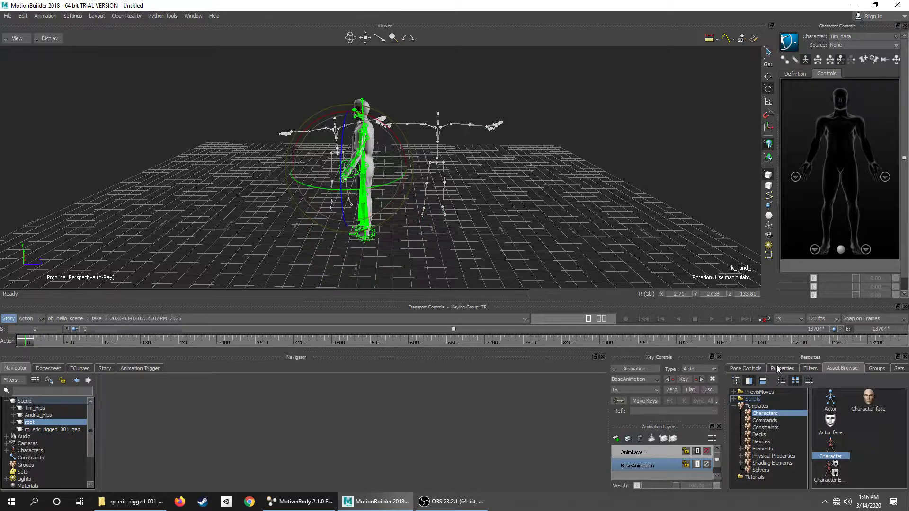
pyautogui.click(777, 367)
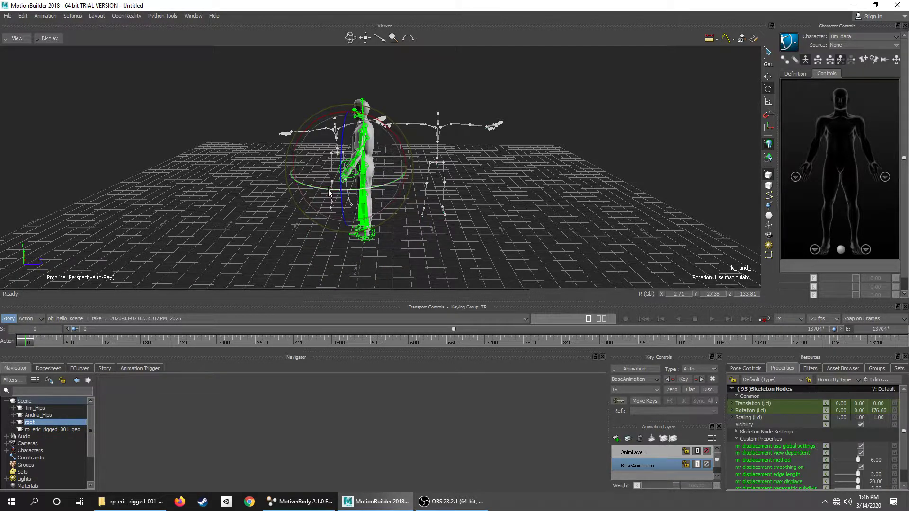
pyautogui.moveTo(328, 187); pyautogui.dragTo(379, 199)
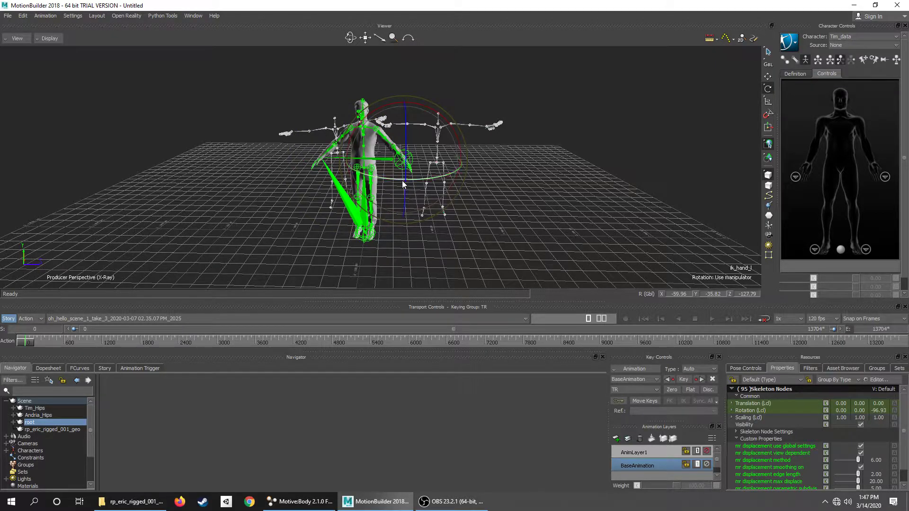
pyautogui.moveTo(399, 179)
pyautogui.mouseDown()
pyautogui.moveTo(421, 178)
pyautogui.moveTo(402, 180)
pyautogui.mouseUp()
# Try setting the local Z rotation of all selected skeleton nodes to -90 and undo it
pyautogui.doubleClick(881, 411)
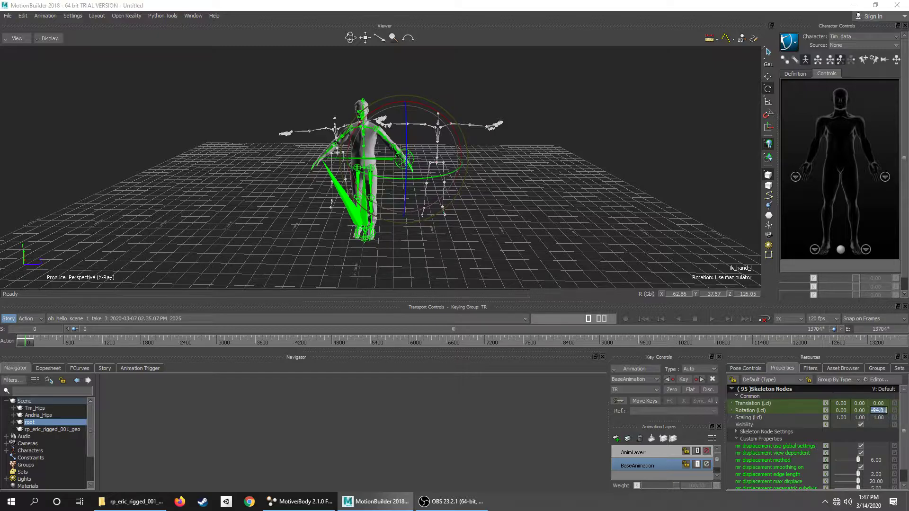
pyautogui.write('-')
pyautogui.press('Return')
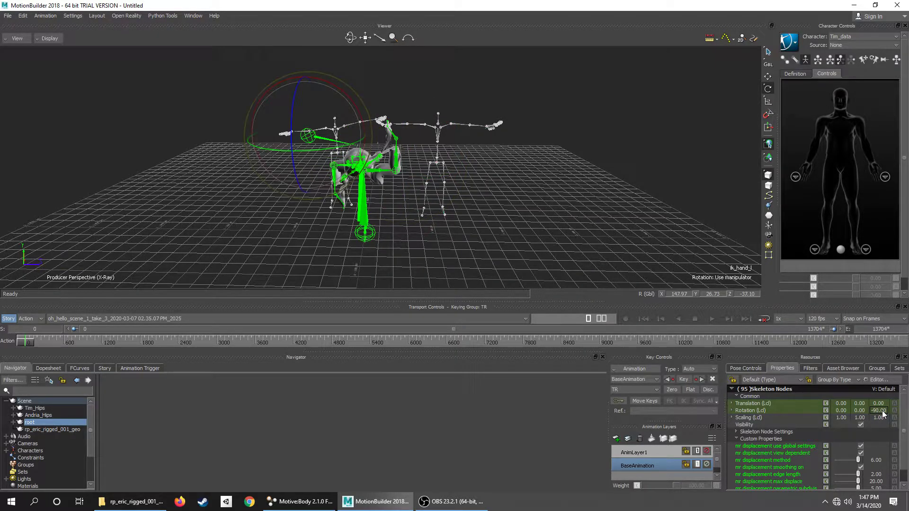
pyautogui.moveTo(478, 200)
pyautogui.keyDown('ctrl'); pyautogui.keyDown('shift'); pyautogui.mouseDown()
pyautogui.moveTo(495, 249)
pyautogui.moveTo(485, 243)
pyautogui.moveTo(488, 204)
pyautogui.mouseUp(); pyautogui.keyUp('shift'); pyautogui.keyUp('ctrl')
pyautogui.hotkey('ctrl', 'z')
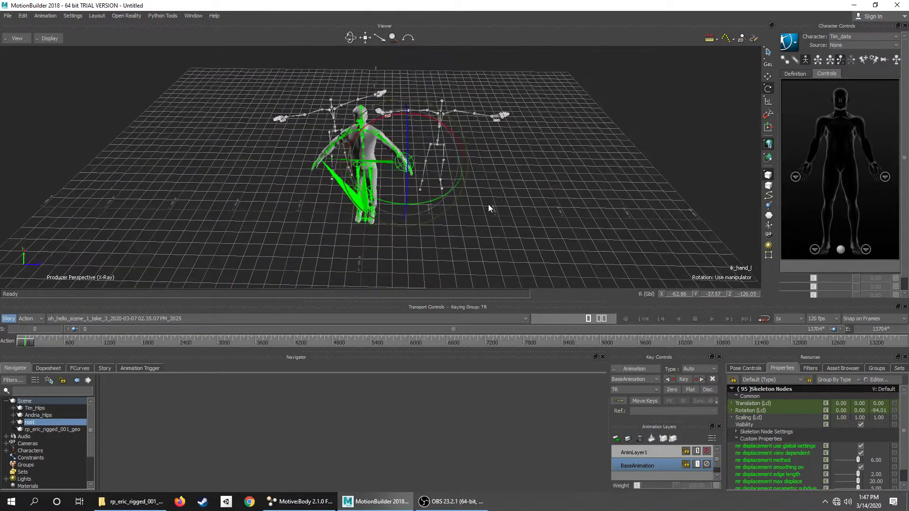
# Start a new empty scene without saving the merged one
pyautogui.click(150, 197)
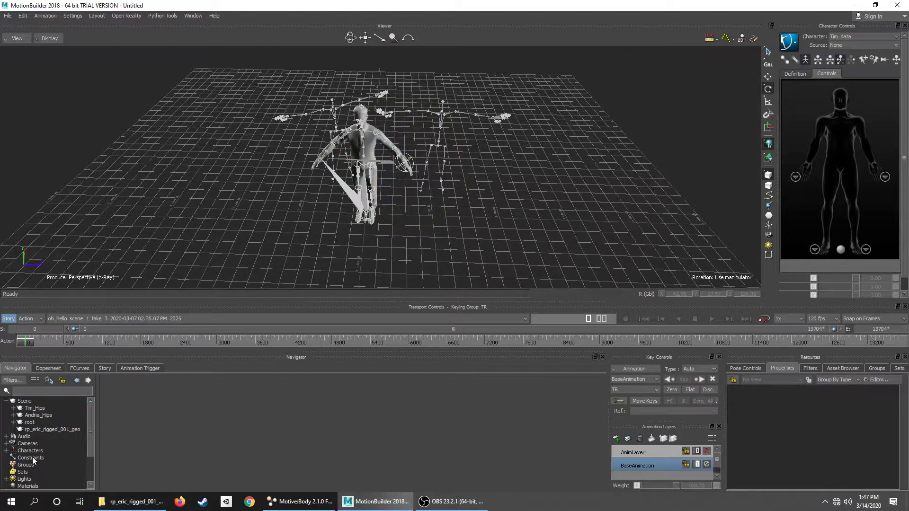
pyautogui.click(14, 452)
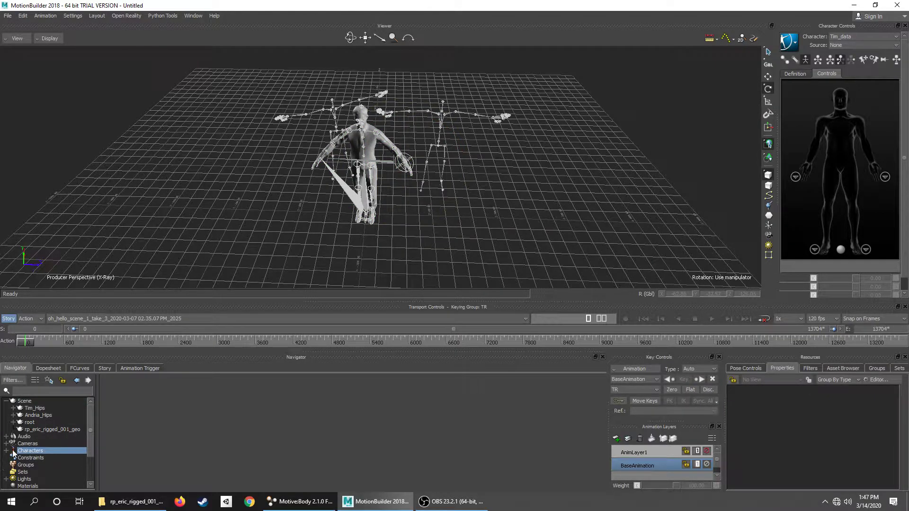
pyautogui.click(8, 15)
pyautogui.click(13, 22)
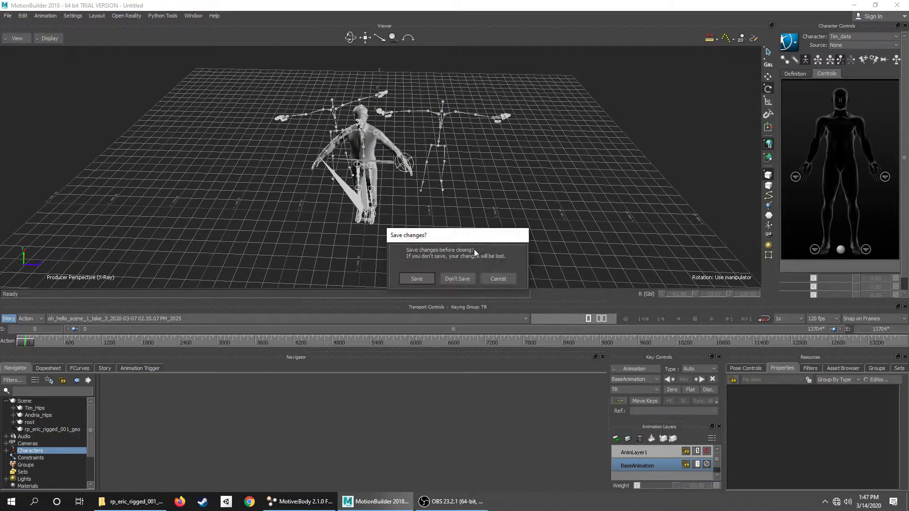
pyautogui.click(457, 279)
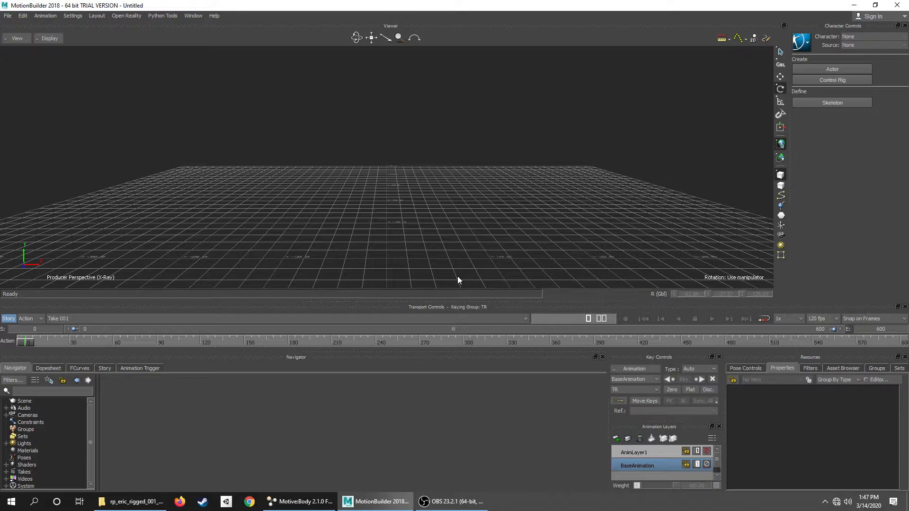
# Open the oh_hello_scene_1_take_3 FBX from the test folder without animation and expand the Scene to list its skeletons
pyautogui.hotkey('alt', 'Tab')
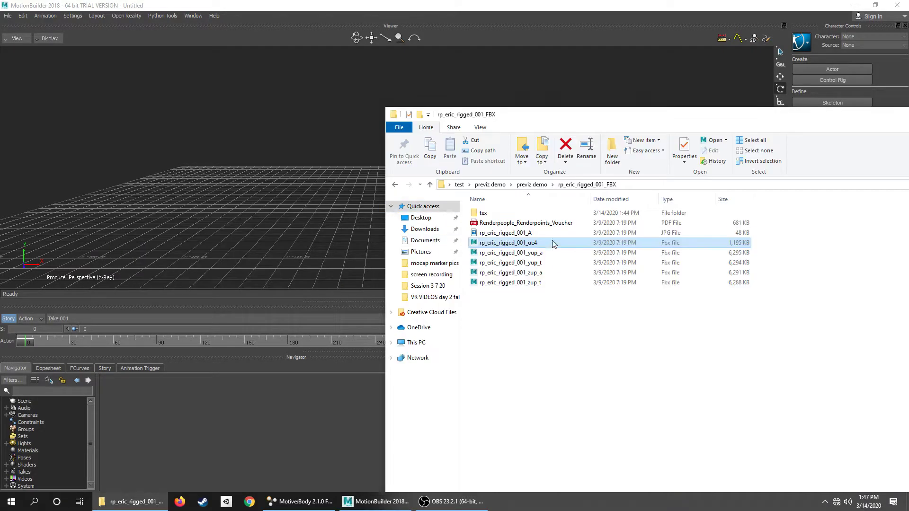
pyautogui.press('alt')
pyautogui.click(460, 185)
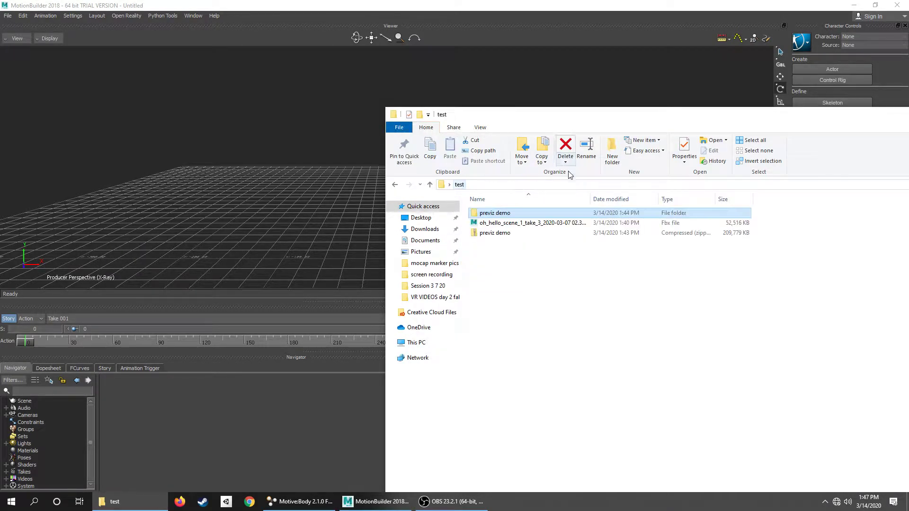
pyautogui.click(502, 223)
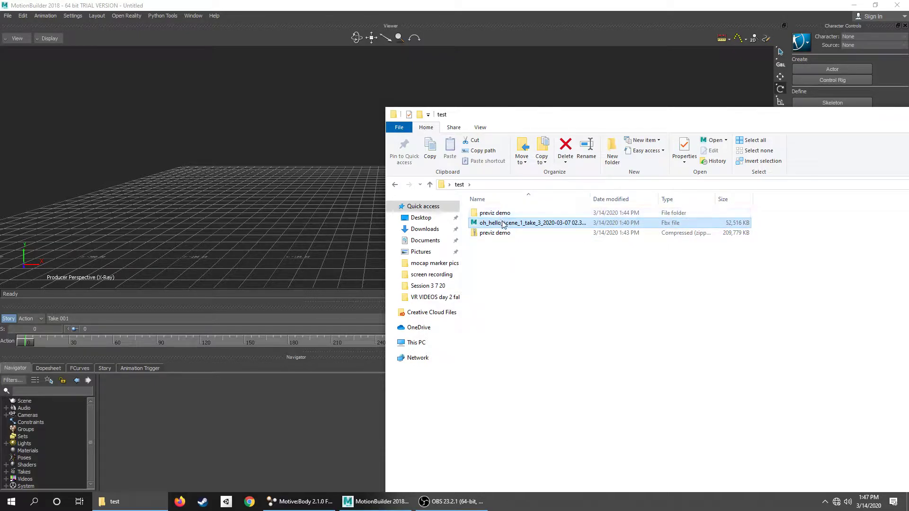
pyautogui.moveTo(506, 227); pyautogui.dragTo(270, 230)
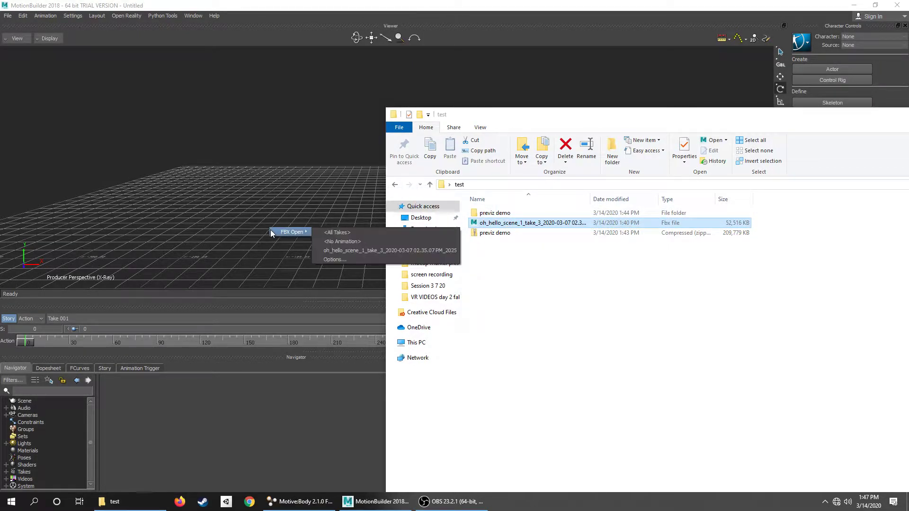
pyautogui.click(338, 241)
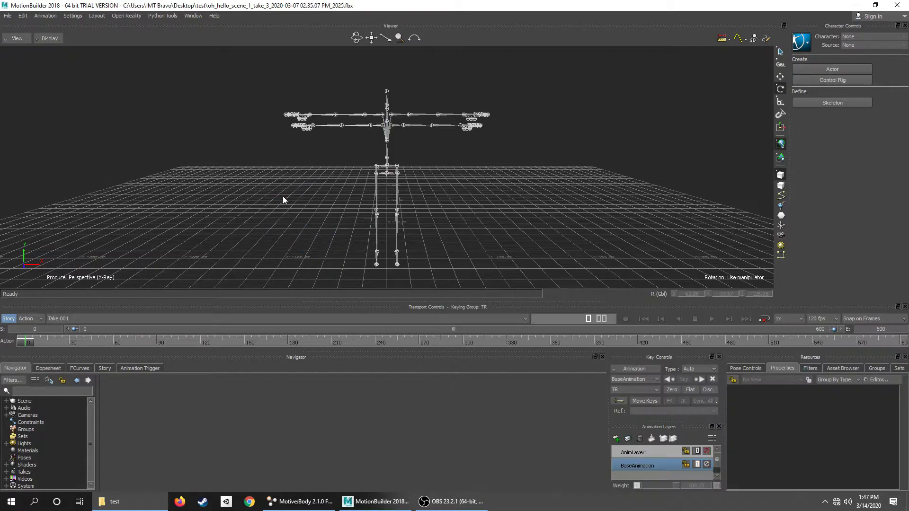
pyautogui.click(284, 197)
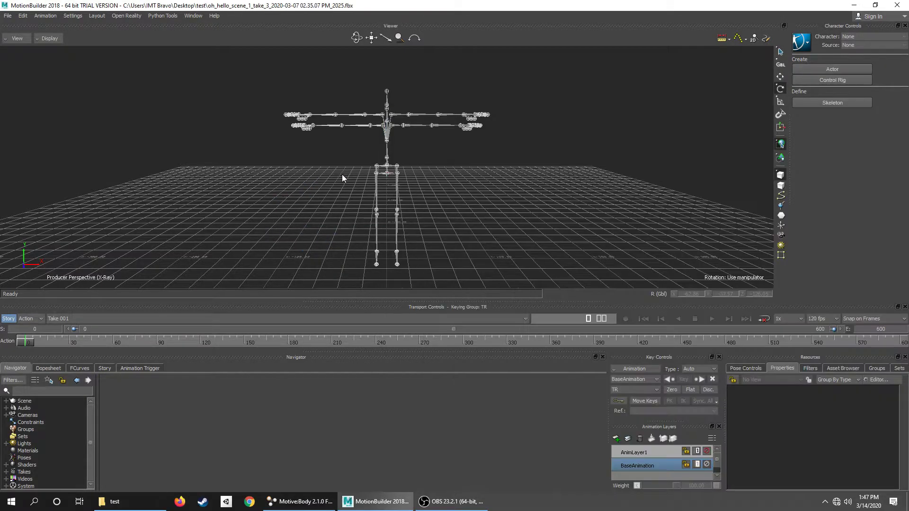
pyautogui.scroll(5, 331, 186)
pyautogui.scroll(-4, 329, 186)
pyautogui.click(5, 402)
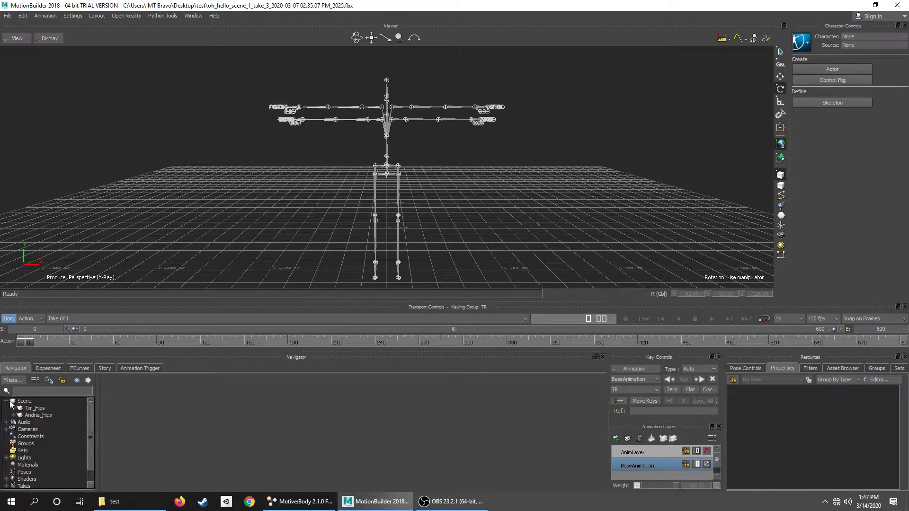
# Discard the opened motion capture file by starting a new scene without saving
pyautogui.click(8, 16)
pyautogui.click(8, 16)
pyautogui.click(8, 16)
pyautogui.click(14, 24)
pyautogui.click(459, 277)
# Open rp_eric_rigged_001_ue4 from the rp_eric_rigged_001_FBX folder inside previz demo in the empty MotionBuilder scene
pyautogui.hotkey('alt', 'Tab')
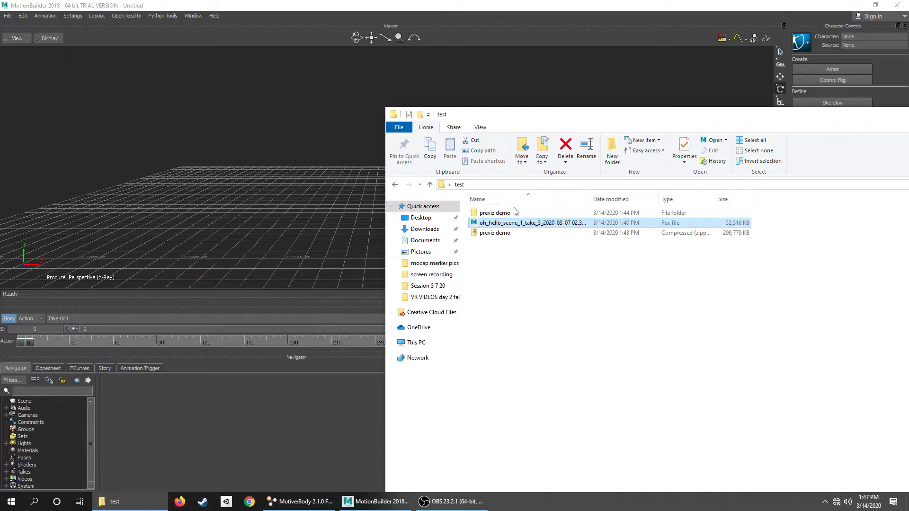
pyautogui.click(502, 213)
pyautogui.doubleClick(491, 216)
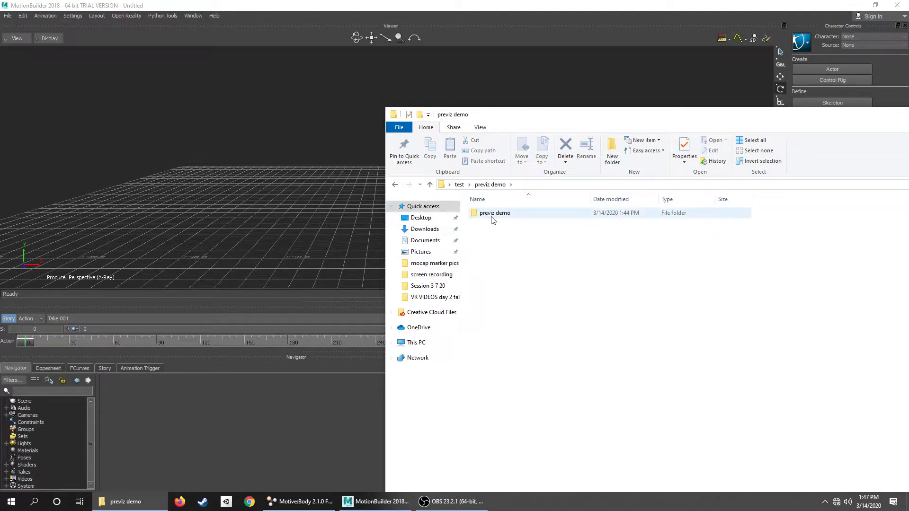
pyautogui.doubleClick(491, 214)
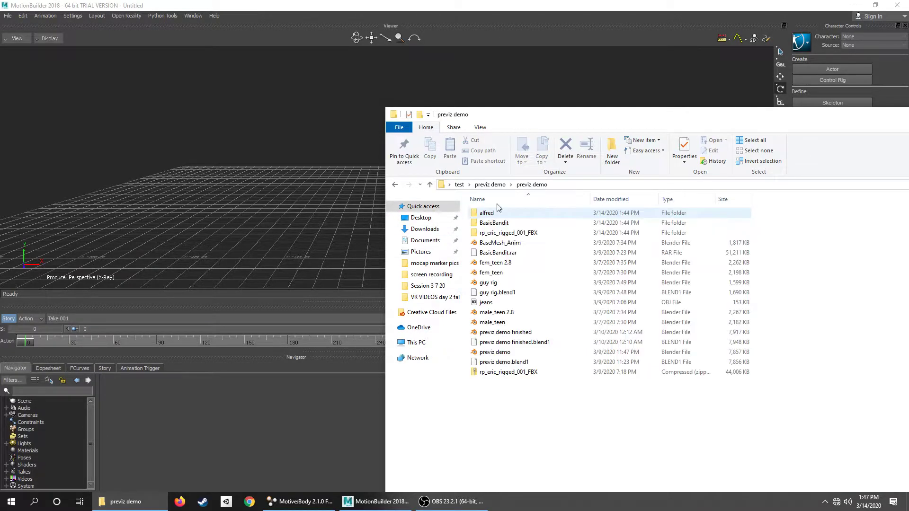
pyautogui.doubleClick(484, 233)
pyautogui.click(508, 244)
pyautogui.moveTo(508, 245); pyautogui.dragTo(255, 215)
pyautogui.click(283, 231)
pyautogui.click(251, 207)
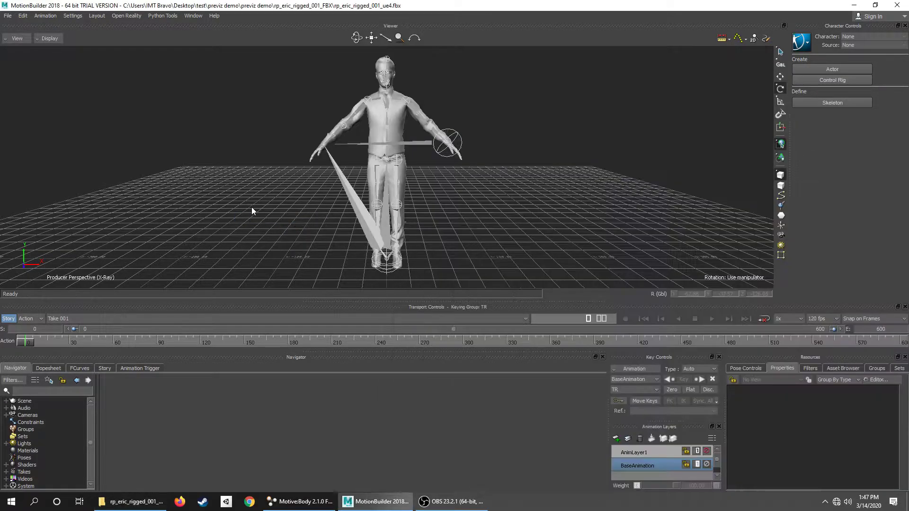
# View the character in the front view and check the Interaction Mode setting
pyautogui.scroll(-5, 249, 205)
pyautogui.scroll(5, 249, 204)
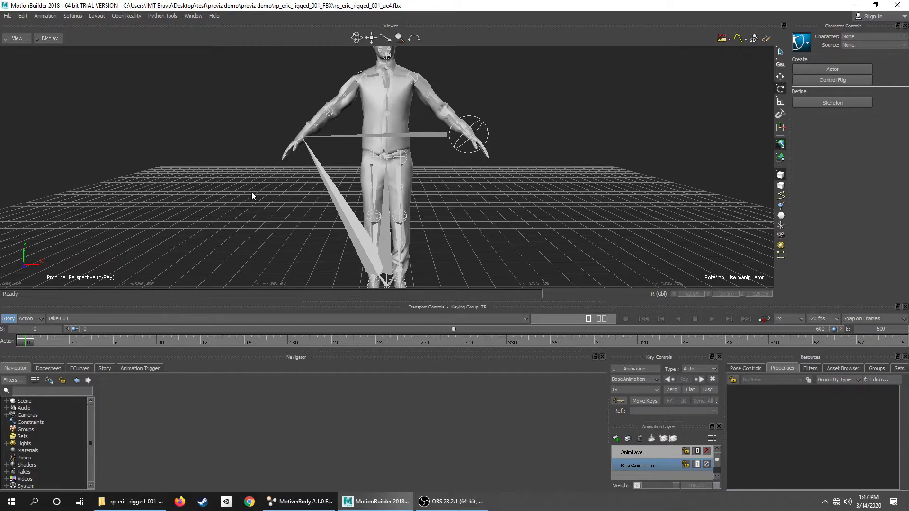
pyautogui.hotkey('ctrl', 'f')
pyautogui.hotkey('ctrl', 'p')
pyautogui.hotkey('ctrl', 'f')
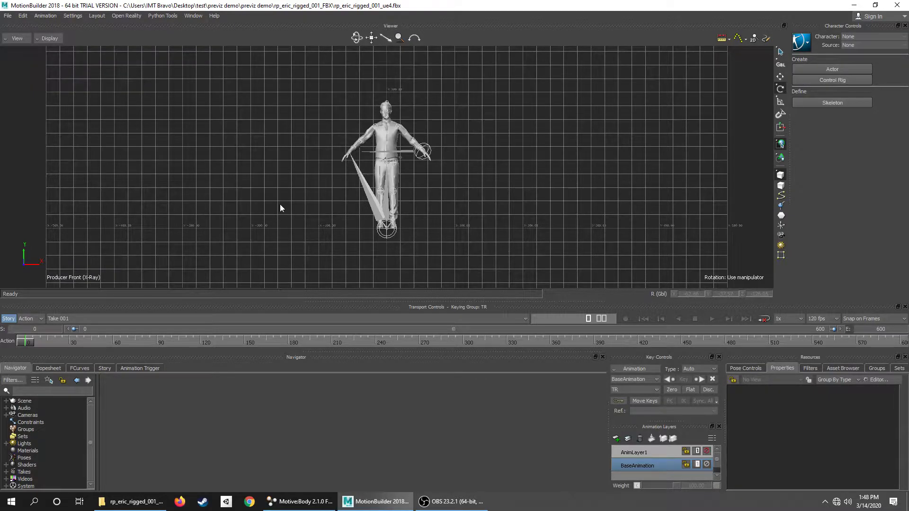
pyautogui.click(72, 15)
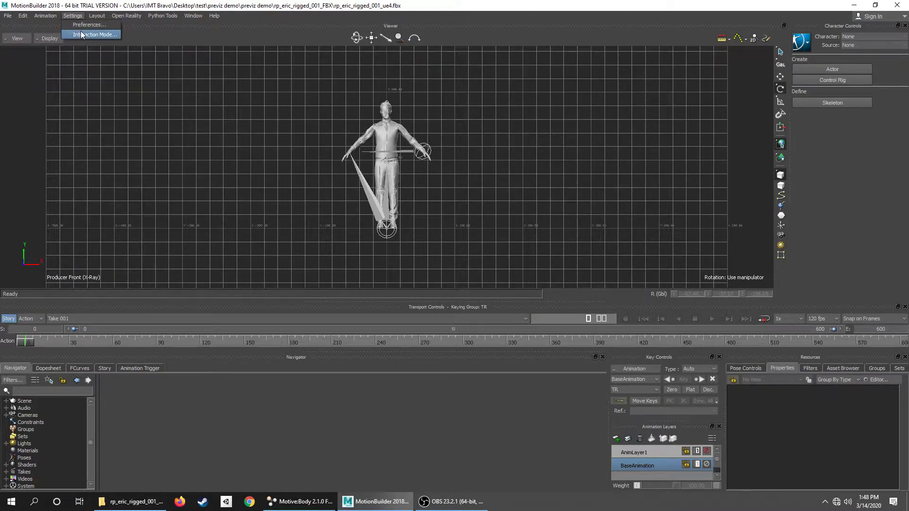
pyautogui.click(81, 33)
pyautogui.click(516, 296)
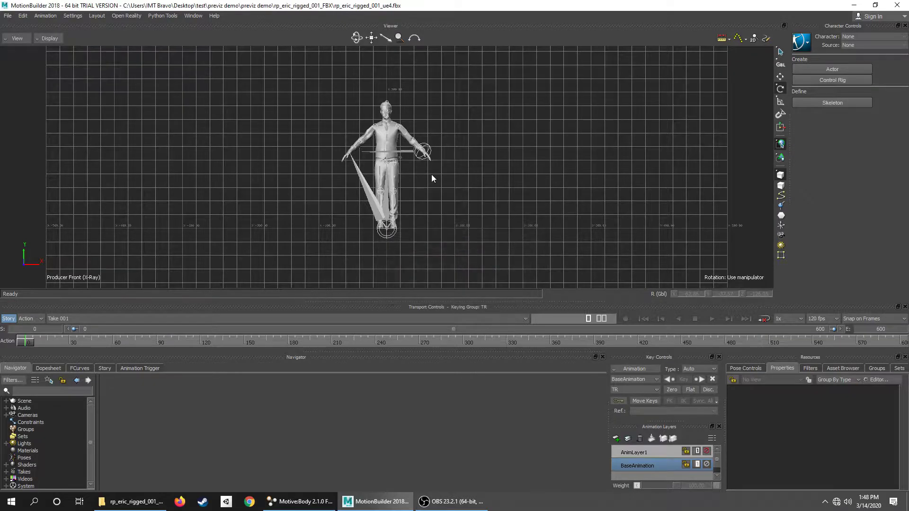
# In the perspective view, rotate the character's right upper arm up towards a T-pose, to a global Z rotation of about 13°
pyautogui.hotkey('ctrl', 'e')
pyautogui.keyDown('ctrl'); pyautogui.moveTo(432, 189); pyautogui.dragTo(493, 104); pyautogui.keyUp('ctrl')
pyautogui.click(455, 151)
pyautogui.click(297, 177)
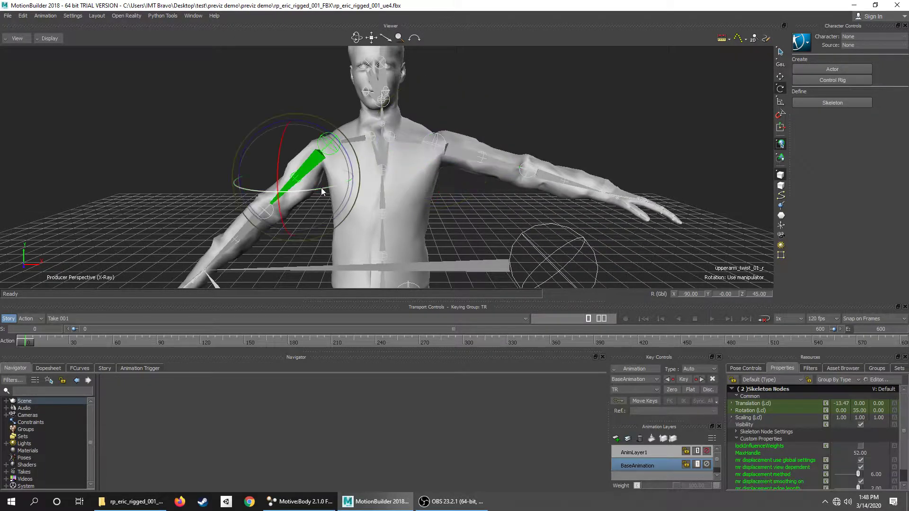
pyautogui.moveTo(239, 163); pyautogui.dragTo(248, 129)
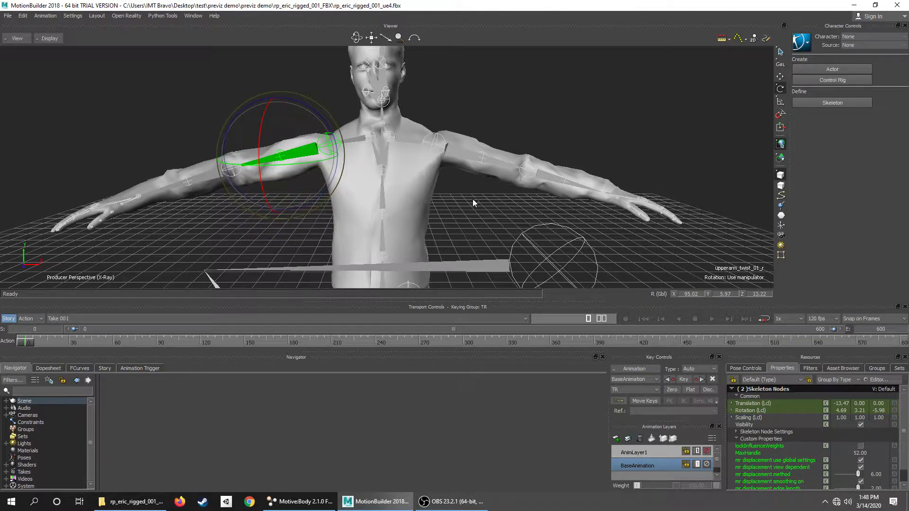
pyautogui.click(473, 200)
# Raise the left arm by rotating the clavicle_l bone to a global Z rotation of about -3°
pyautogui.click(422, 141)
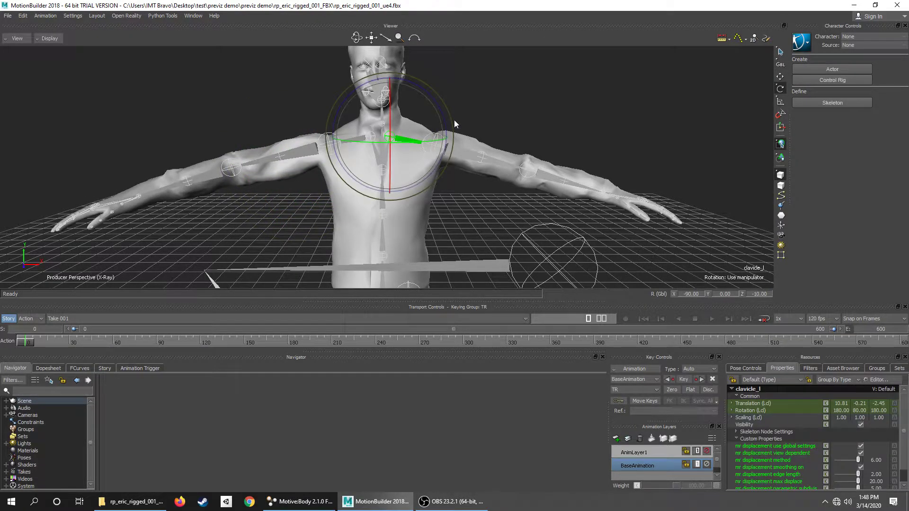
pyautogui.moveTo(454, 120); pyautogui.dragTo(452, 117)
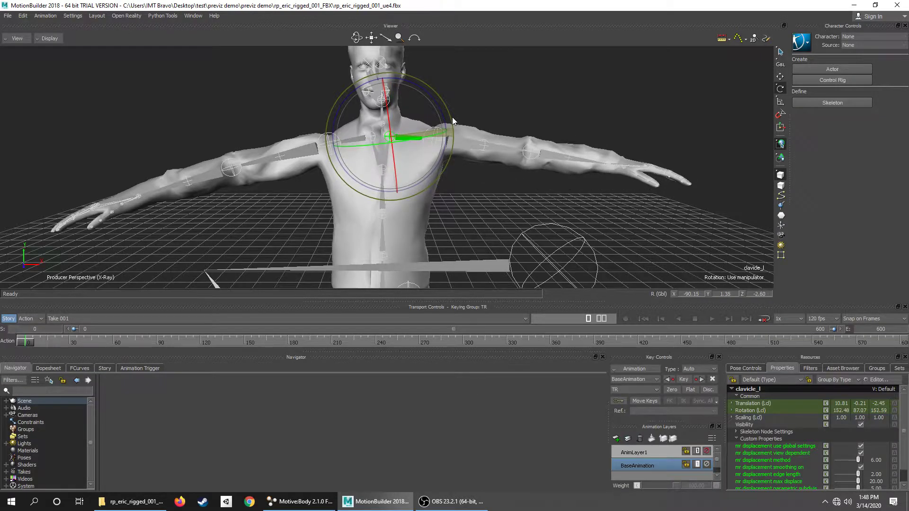
pyautogui.click(274, 121)
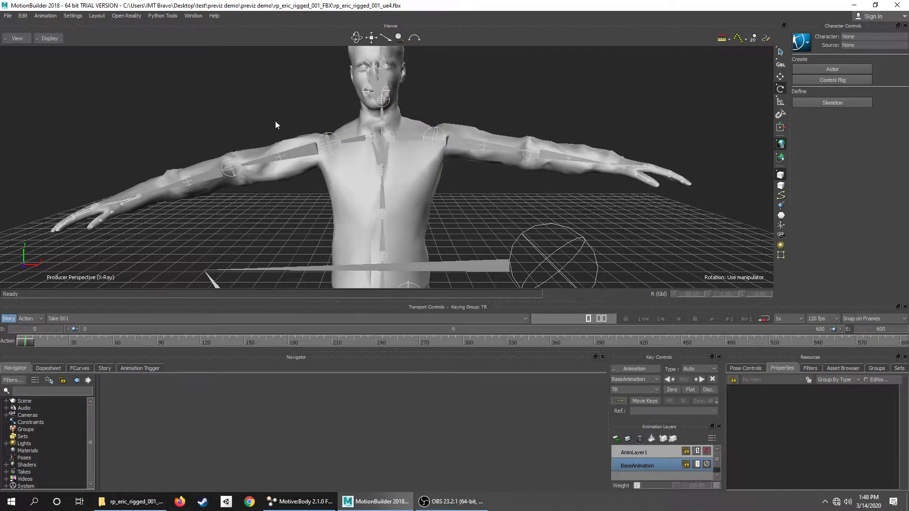
# Level both arms by rotating the upperarm_r and upperarm_l bones to a global Z rotation of about 0°
pyautogui.click(350, 139)
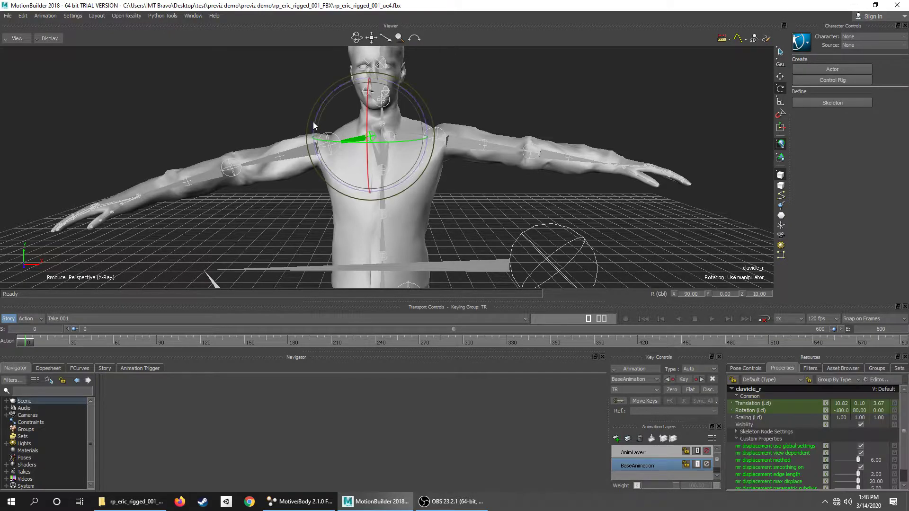
pyautogui.moveTo(314, 123); pyautogui.dragTo(269, 119)
pyautogui.click(263, 149)
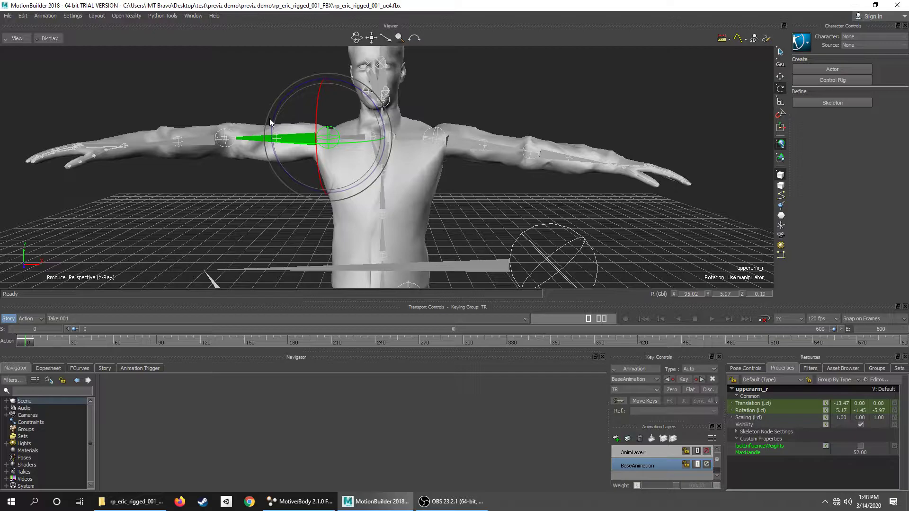
pyautogui.click(481, 140)
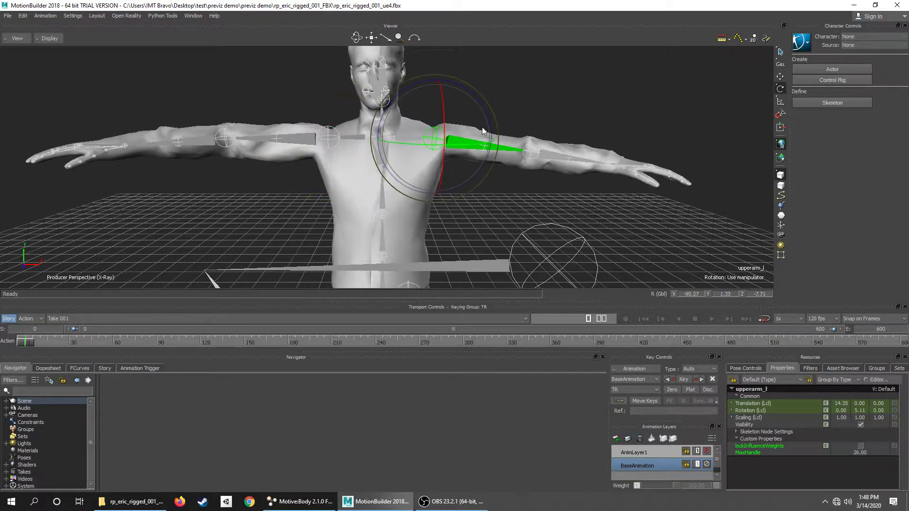
pyautogui.moveTo(491, 125); pyautogui.dragTo(491, 116)
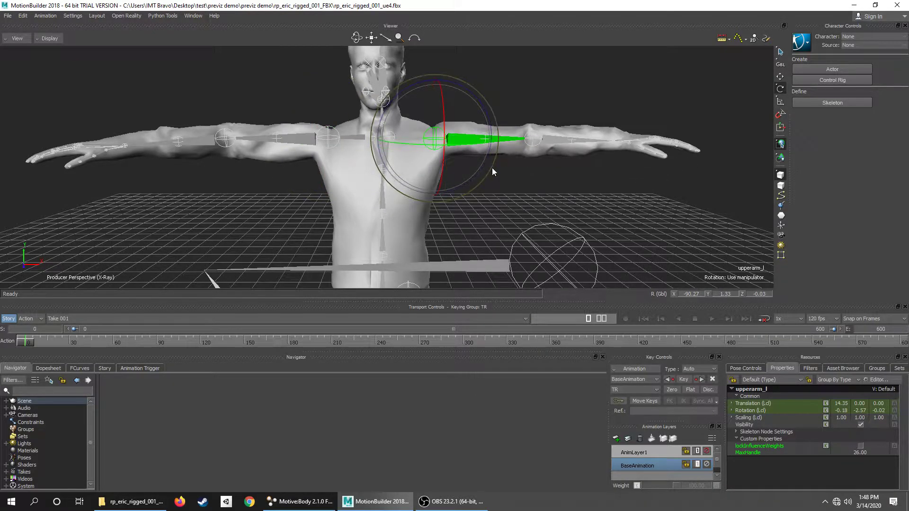
pyautogui.click(526, 187)
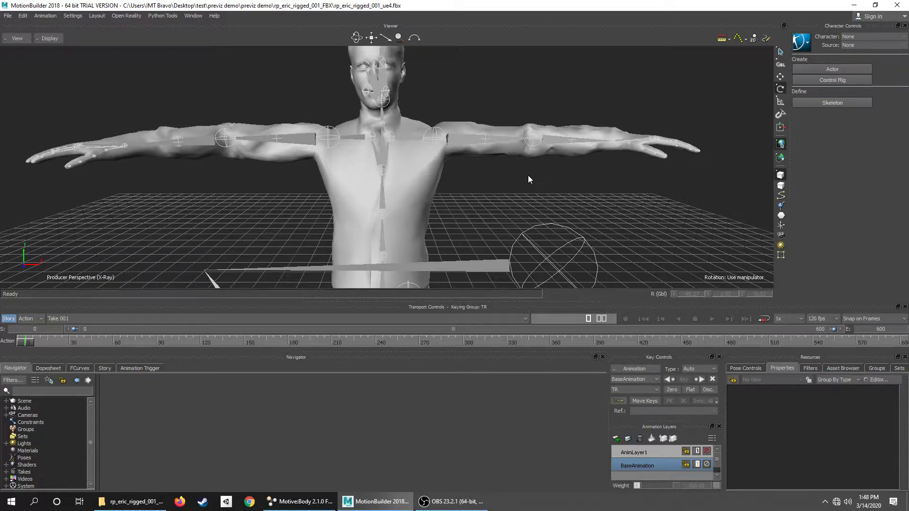
pyautogui.scroll(-3, 518, 175)
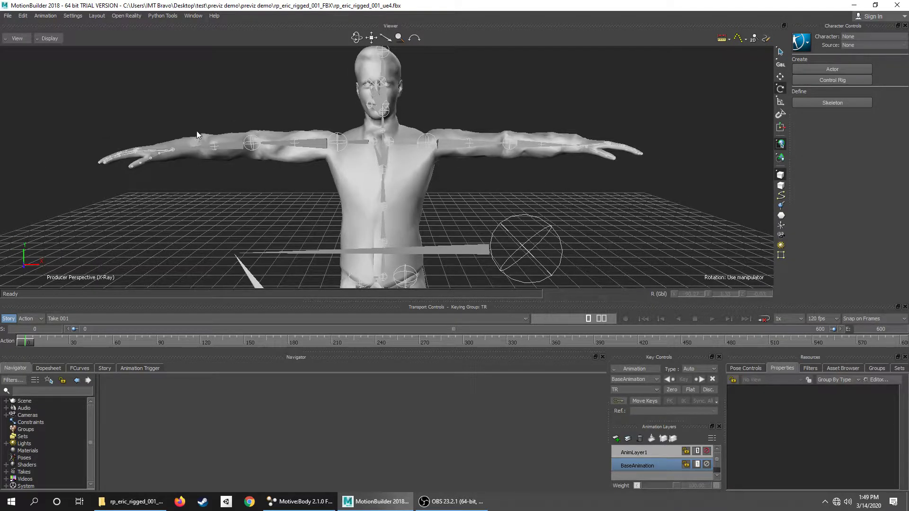
# In the top view, straighten the character's right arm by rotating the lowerarm_r bone and adjusting the upper arm
pyautogui.hotkey('ctrl', 't')
pyautogui.scroll(5, 460, 197)
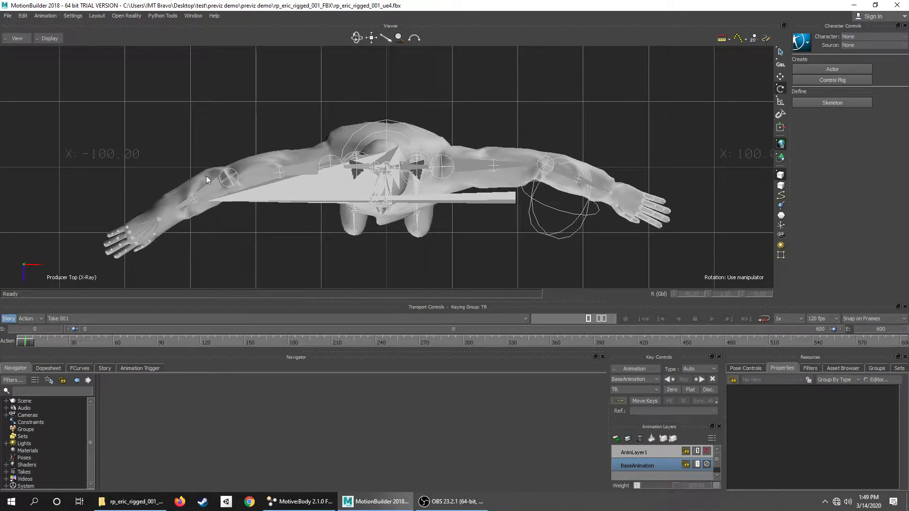
pyautogui.click(215, 205)
pyautogui.moveTo(187, 146); pyautogui.dragTo(201, 123)
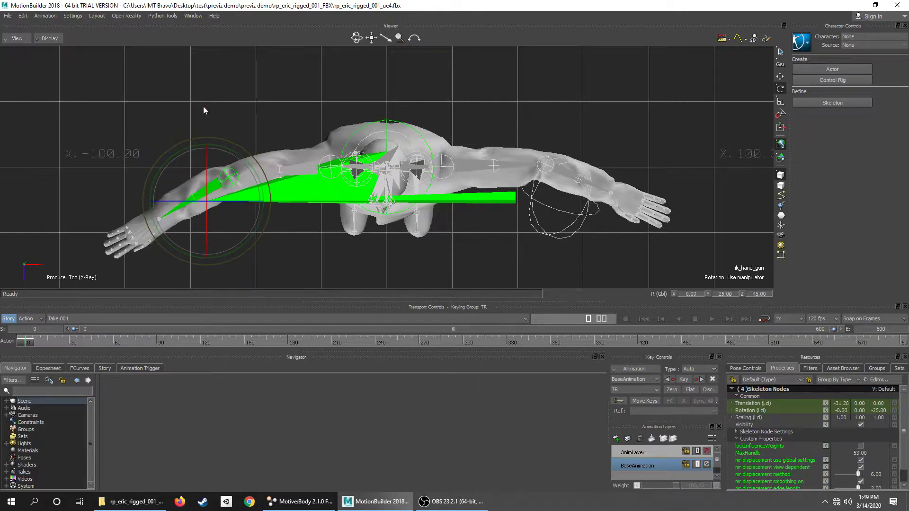
pyautogui.click(182, 199)
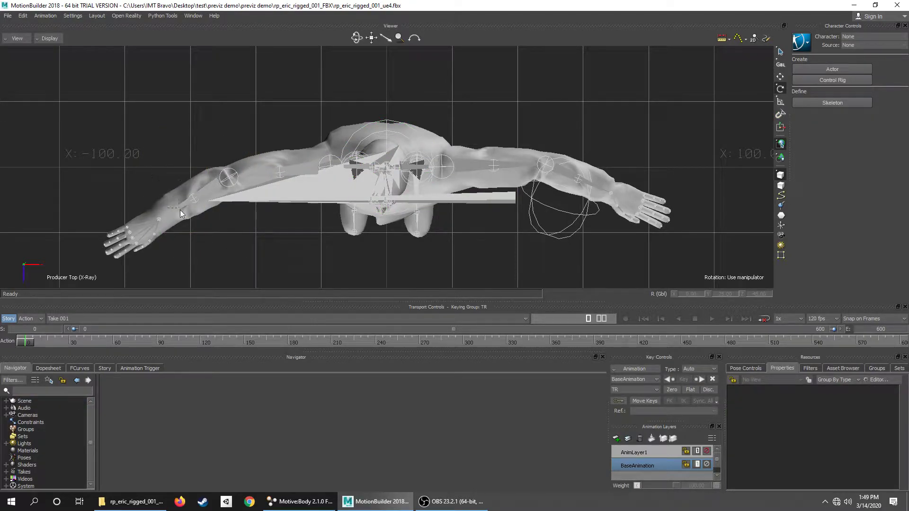
pyautogui.click(180, 209)
pyautogui.moveTo(172, 170); pyautogui.dragTo(173, 159)
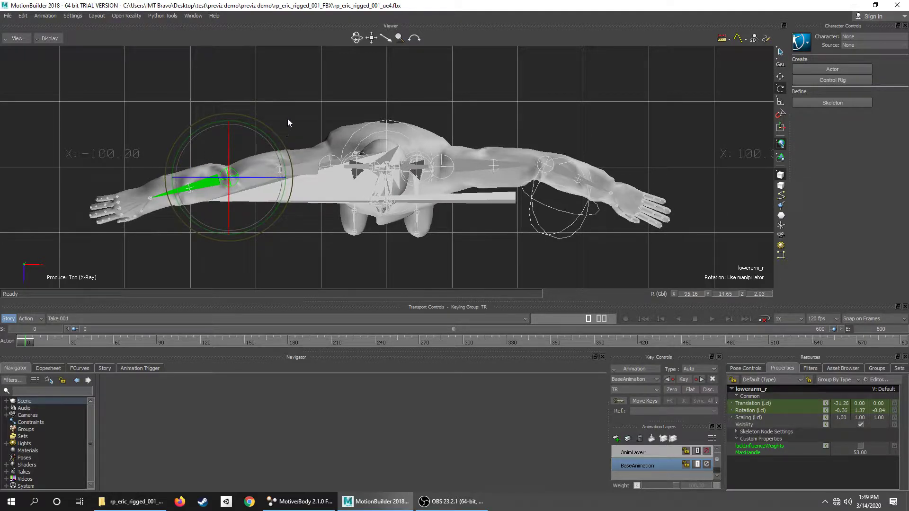
pyautogui.click(307, 169)
pyautogui.moveTo(275, 148); pyautogui.dragTo(277, 146)
# Rotate the character's left forearm in the top view until it lines up straight with the upper arm
pyautogui.click(565, 175)
pyautogui.moveTo(564, 175); pyautogui.dragTo(603, 143)
pyautogui.hotkey('ctrl', 'z')
pyautogui.click(263, 245)
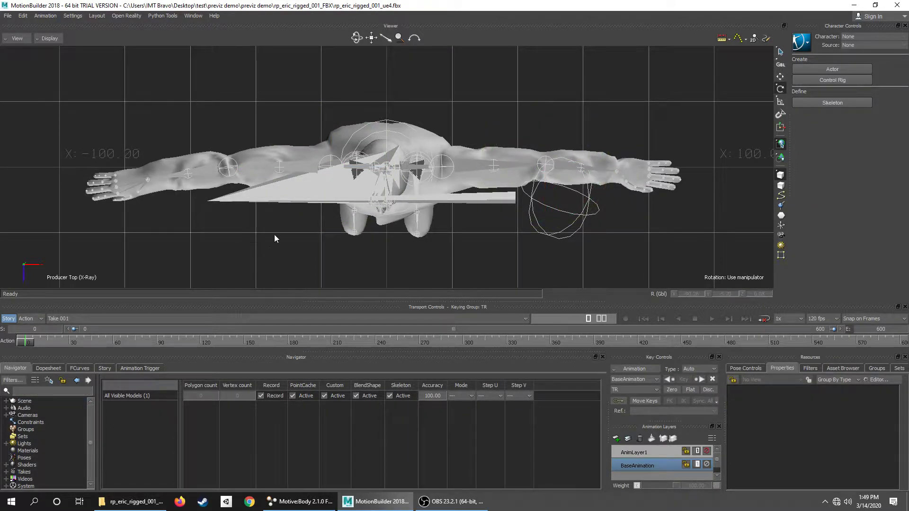
# Examine the whole T-pose in the front and perspective views
pyautogui.hotkey('ctrl', 'f')
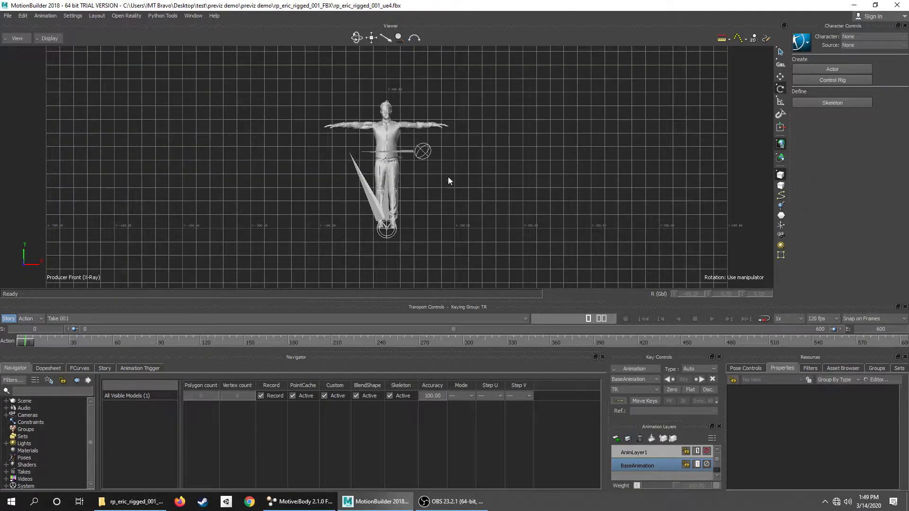
pyautogui.scroll(10, 496, 116)
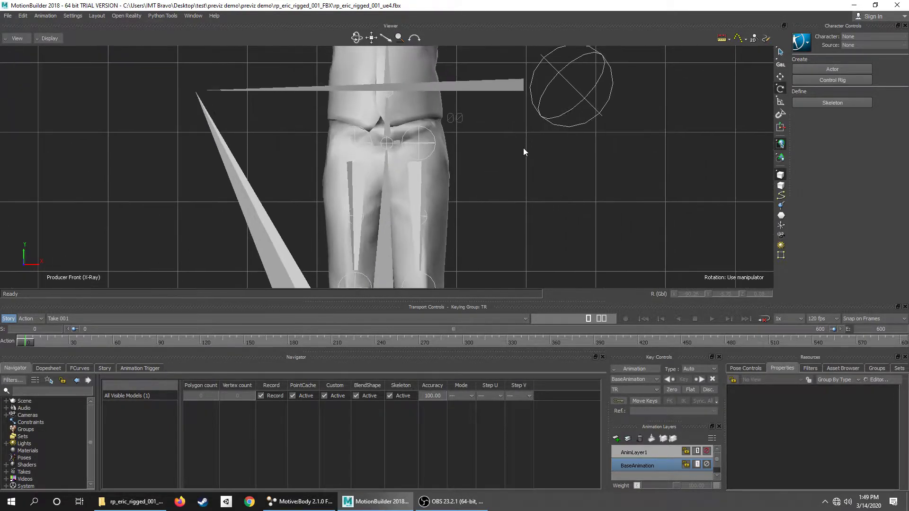
pyautogui.scroll(-10, 495, 199)
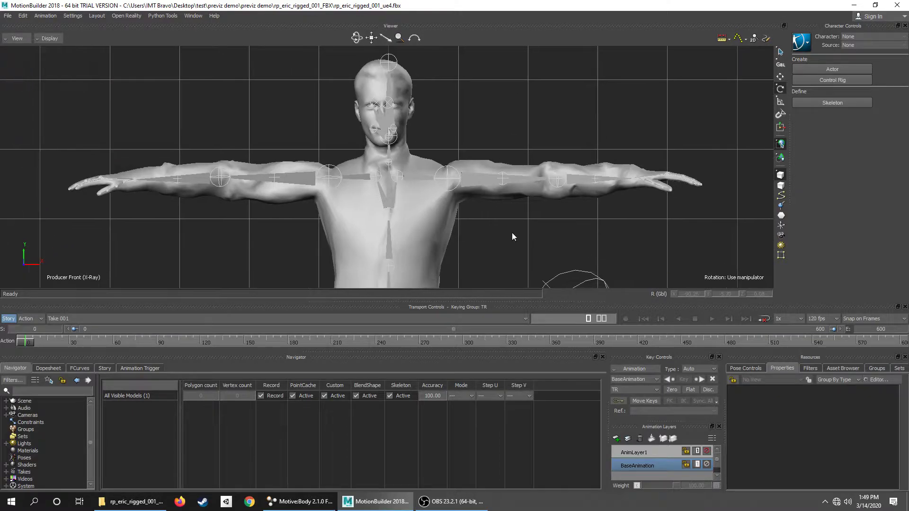
pyautogui.hotkey('ctrl', 'p')
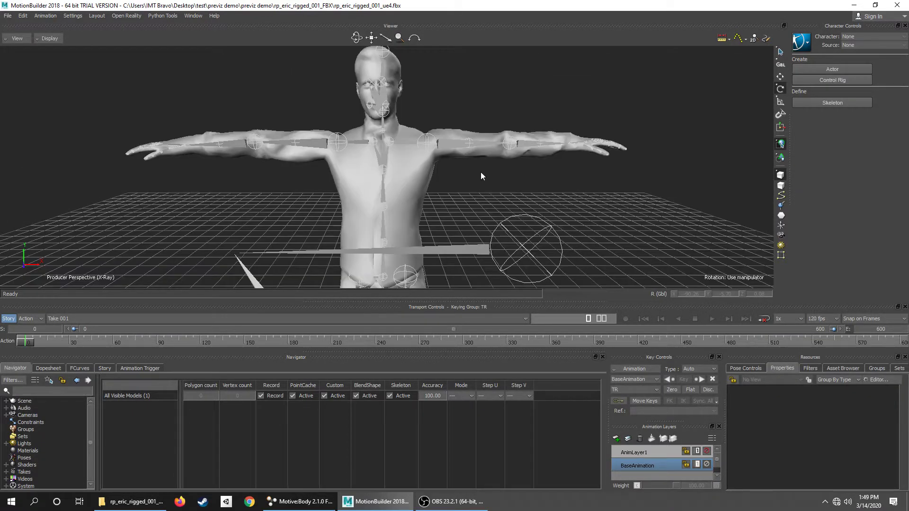
pyautogui.scroll(-5, 477, 171)
pyautogui.scroll(-3, 474, 169)
pyautogui.scroll(8, 472, 176)
pyautogui.keyDown('shift'); pyautogui.moveTo(446, 214); pyautogui.dragTo(470, 205); pyautogui.keyUp('shift')
pyautogui.scroll(-2, 471, 207)
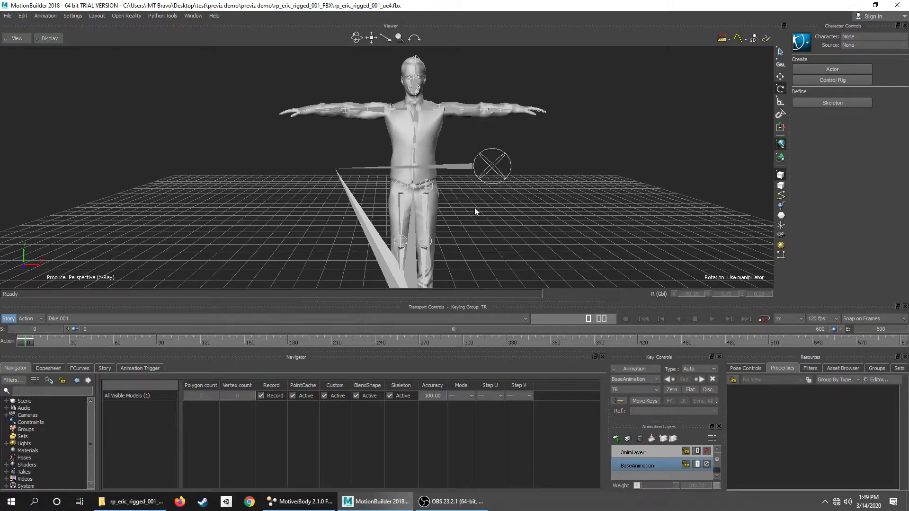
# Apply the Character template from the Asset Browser's Characters templates to the pelvis bone and characterize the skeleton
pyautogui.click(832, 364)
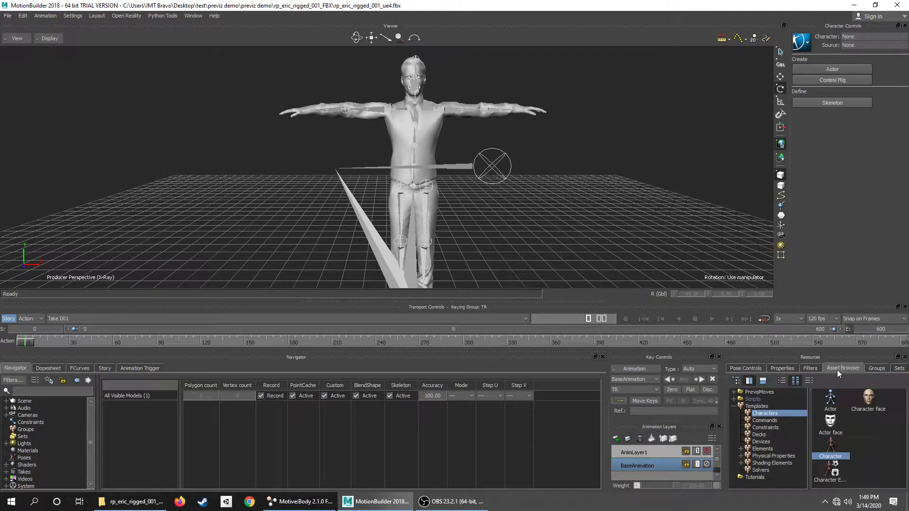
pyautogui.scroll(3, 508, 146)
pyautogui.keyDown('shift'); pyautogui.moveTo(527, 226); pyautogui.dragTo(510, 210); pyautogui.keyUp('shift')
pyautogui.scroll(3, 493, 195)
pyautogui.moveTo(837, 452); pyautogui.dragTo(393, 182)
pyautogui.click(400, 180)
pyautogui.click(394, 182)
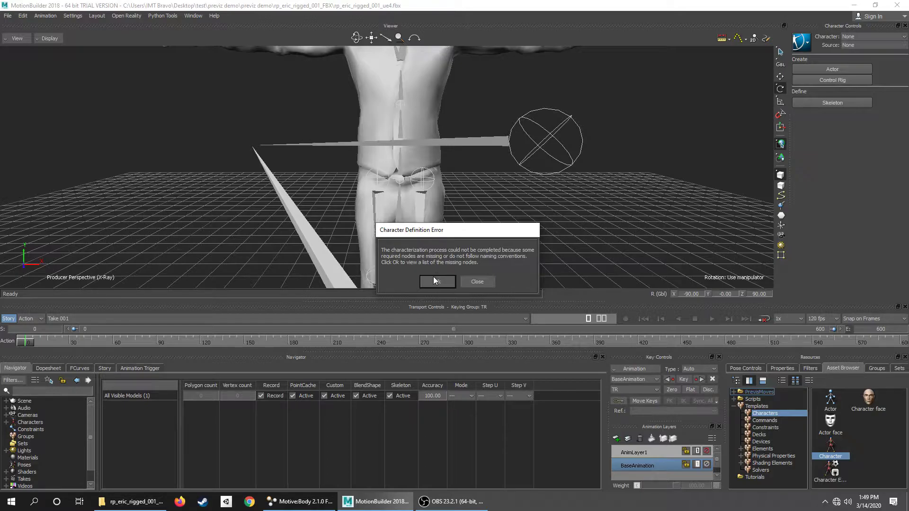
# Review the list of required nodes missing from the character definition, and dismiss it
pyautogui.click(437, 282)
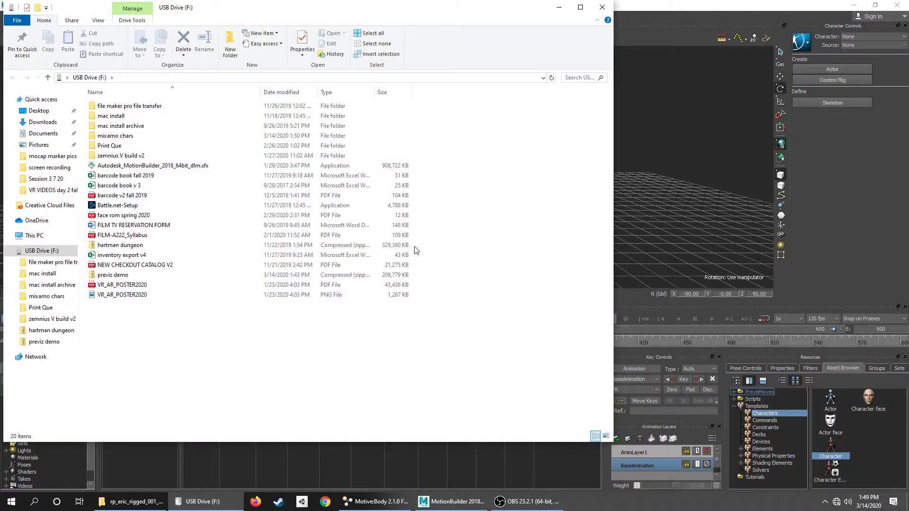
pyautogui.click(631, 3)
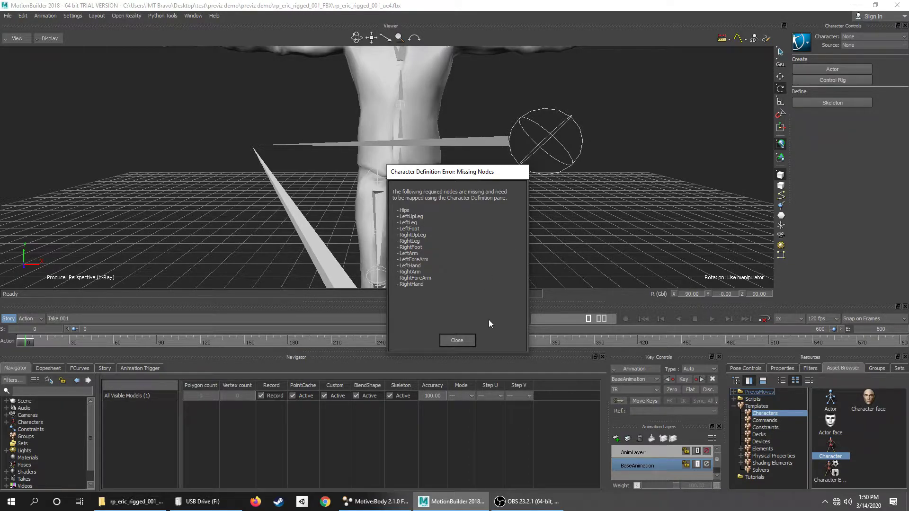
pyautogui.click(457, 341)
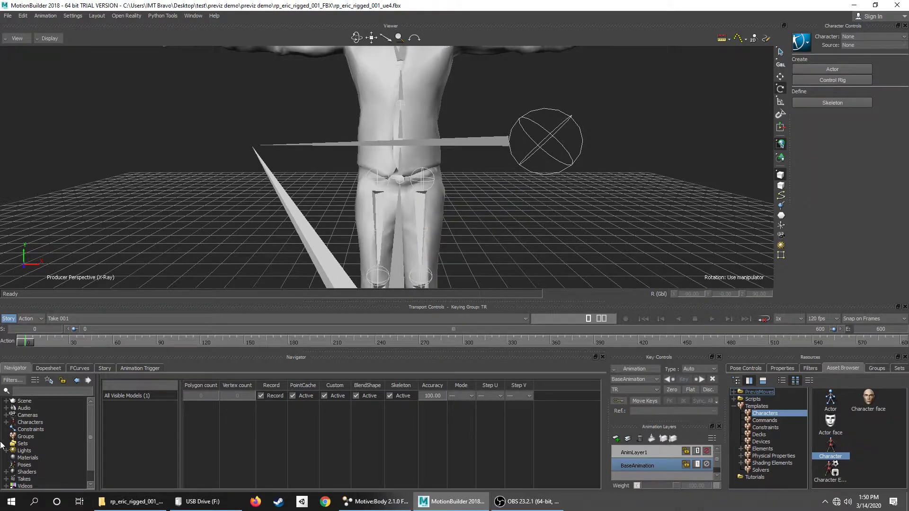
# Open the new Character's definition and assign the pelvis bone to the Hips slot
pyautogui.click(6, 423)
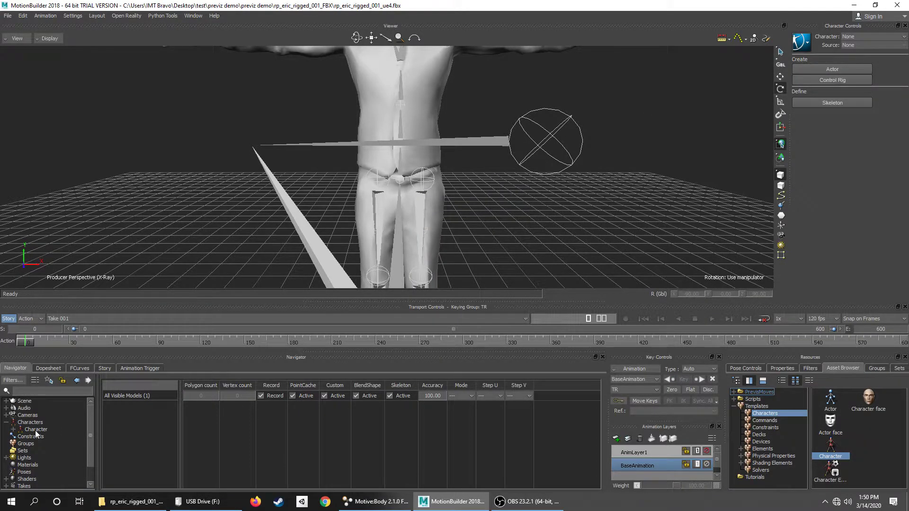
pyautogui.doubleClick(36, 429)
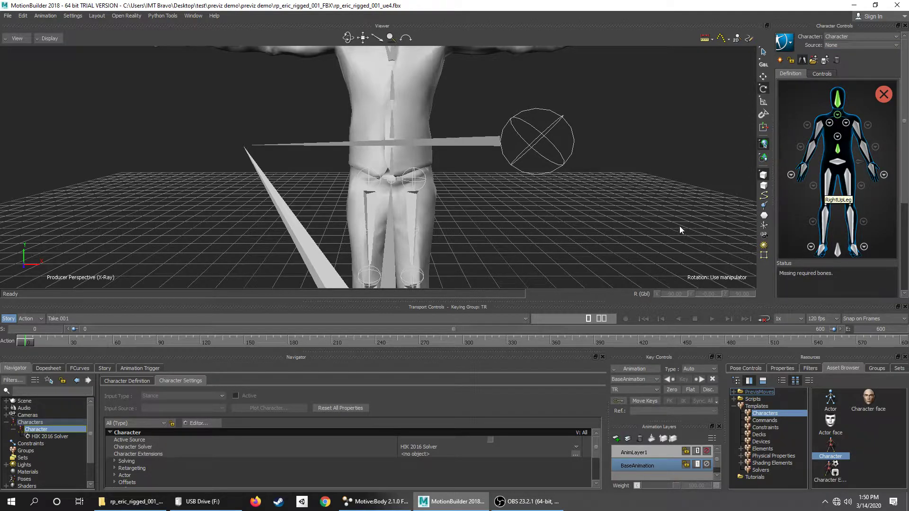
pyautogui.scroll(4, 528, 192)
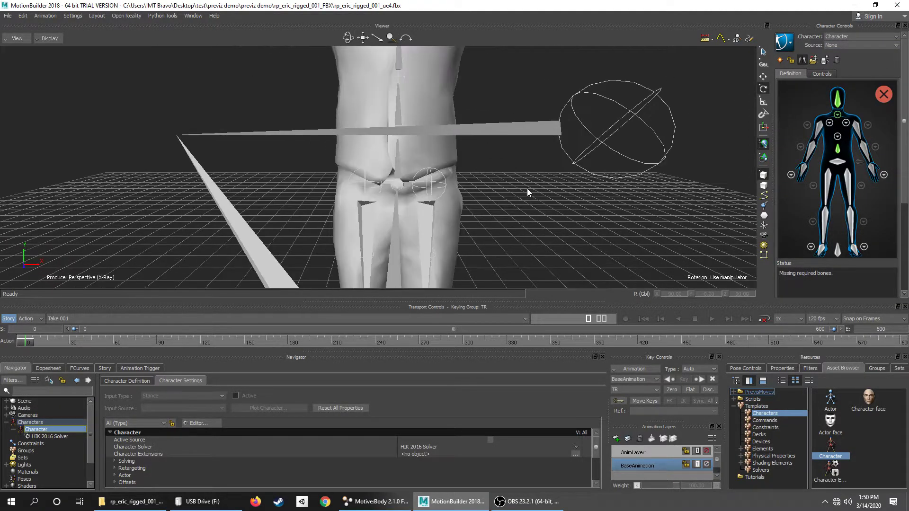
pyautogui.keyDown('alt'); pyautogui.moveTo(526, 215); pyautogui.dragTo(504, 181, button='middle'); pyautogui.keyUp('alt')
pyautogui.scroll(-3, 504, 181)
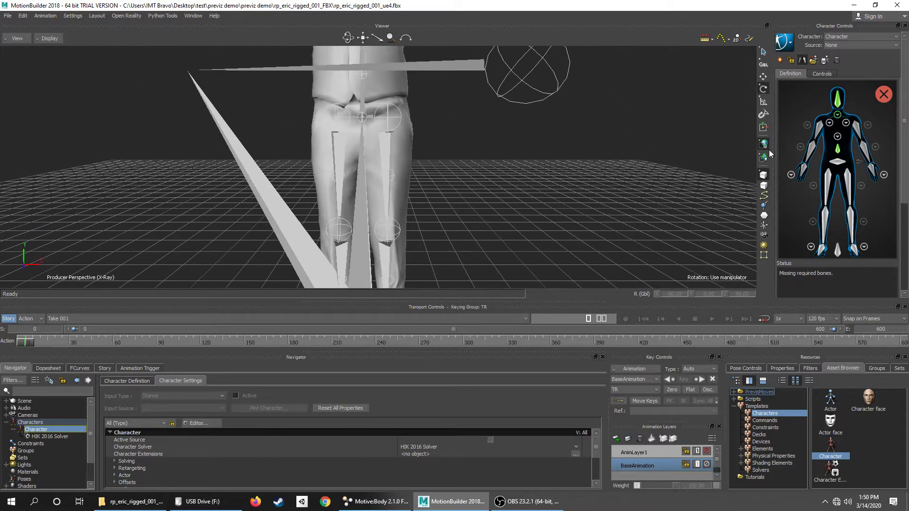
pyautogui.click(365, 106)
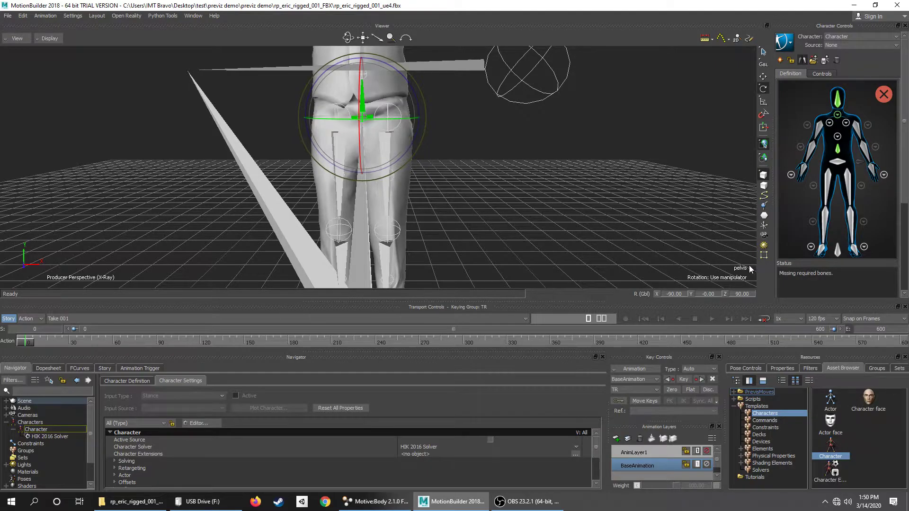
pyautogui.rightClick(837, 160)
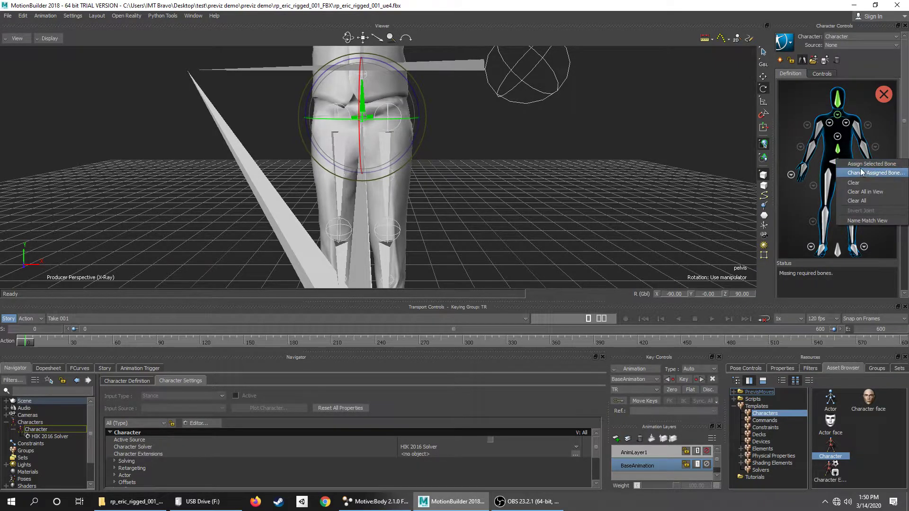
pyautogui.click(858, 164)
# Walk through the bone hierarchy between root and neck_01 to identify the spine bones
pyautogui.keyDown('ctrl'); pyautogui.moveTo(606, 205); pyautogui.dragTo(567, 201); pyautogui.keyUp('ctrl')
pyautogui.press('pagedown')
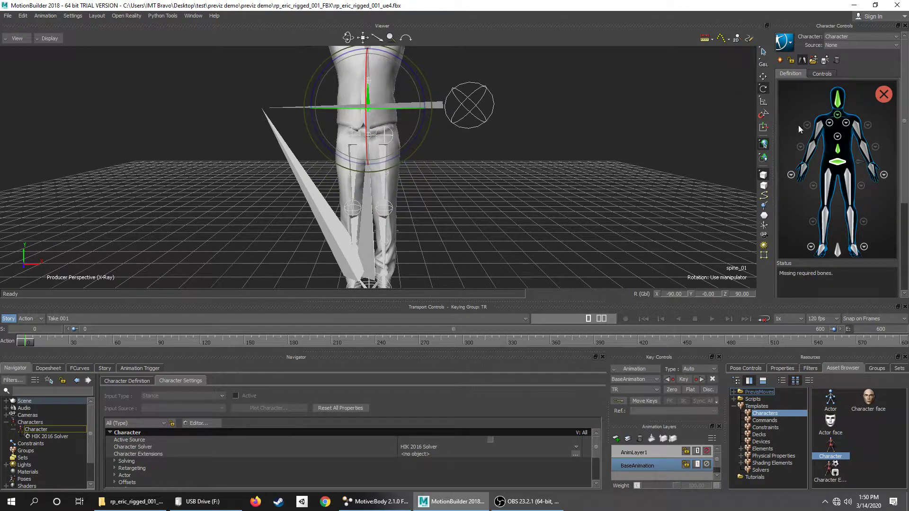
pyautogui.press('pagedown')
pyautogui.press('pagedown')
pyautogui.press('pagedown')
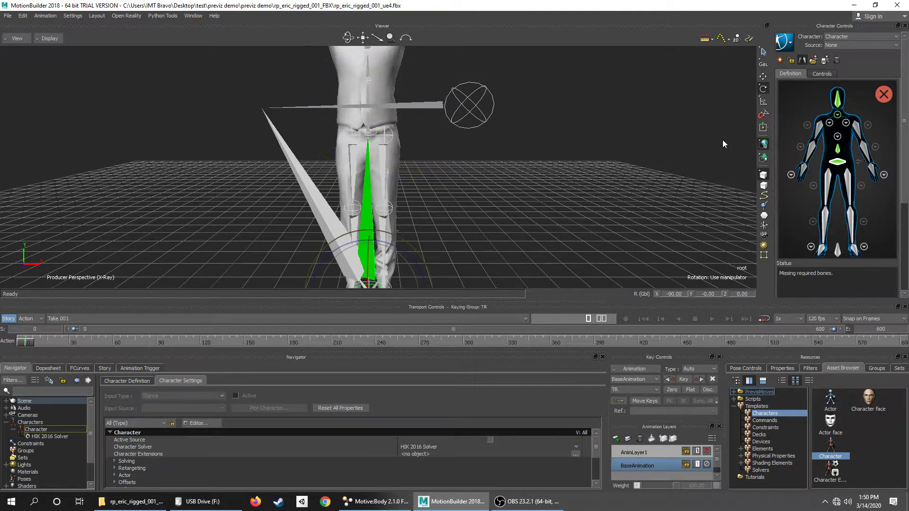
pyautogui.scroll(-5, 723, 140)
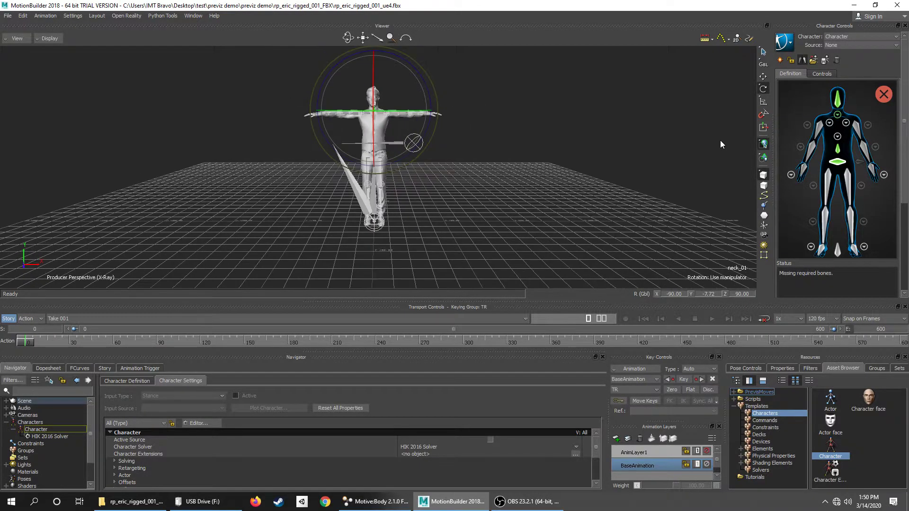
pyautogui.scroll(2, 720, 140)
pyautogui.press('pageup')
pyautogui.press('pageup')
pyautogui.press('pageup')
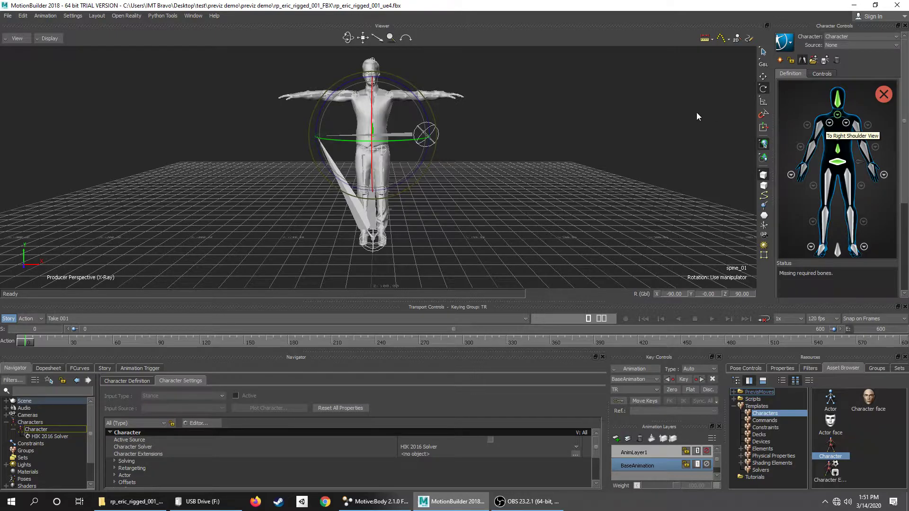
# Assign spine_01 to the Spine slot of the character definition, replacing the bone already assigned there
pyautogui.scroll(4, 644, 120)
pyautogui.scroll(-4, 617, 135)
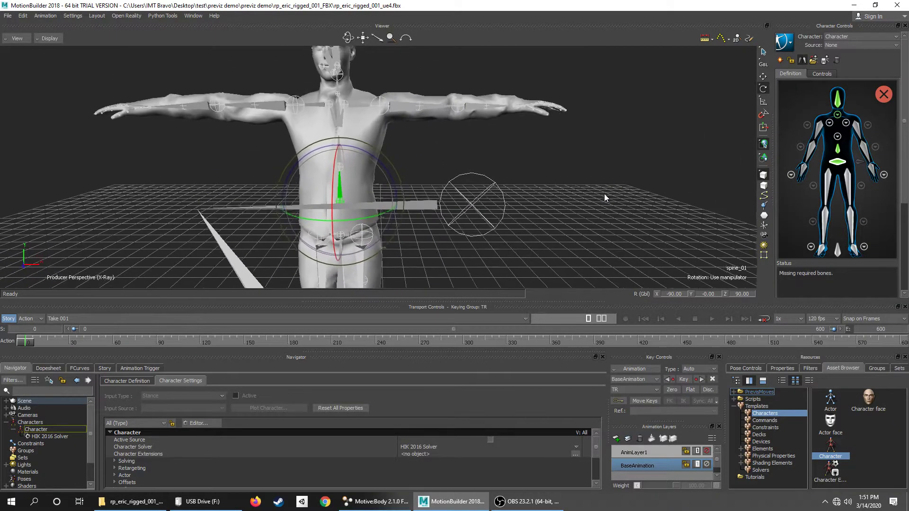
pyautogui.scroll(2, 604, 190)
pyautogui.press('pageup')
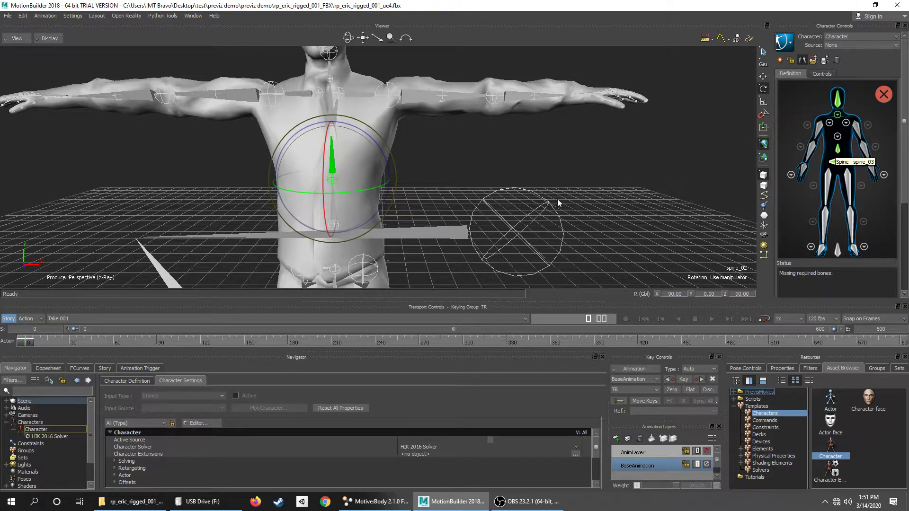
pyautogui.press('pagedown')
pyautogui.scroll(-2, 583, 175)
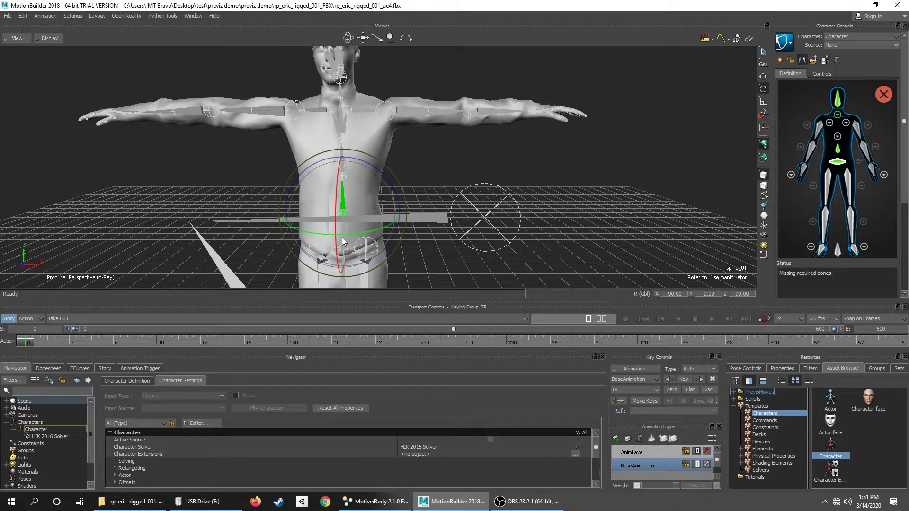
pyautogui.rightClick(837, 150)
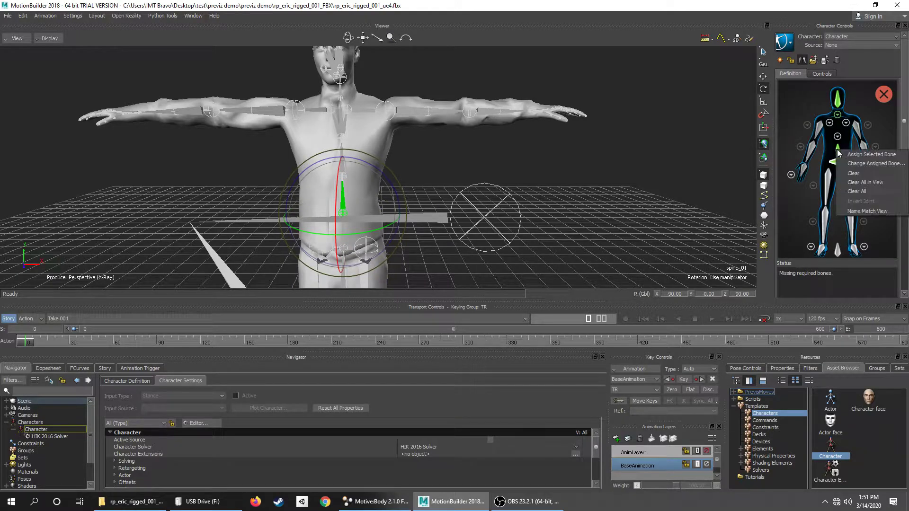
pyautogui.click(850, 154)
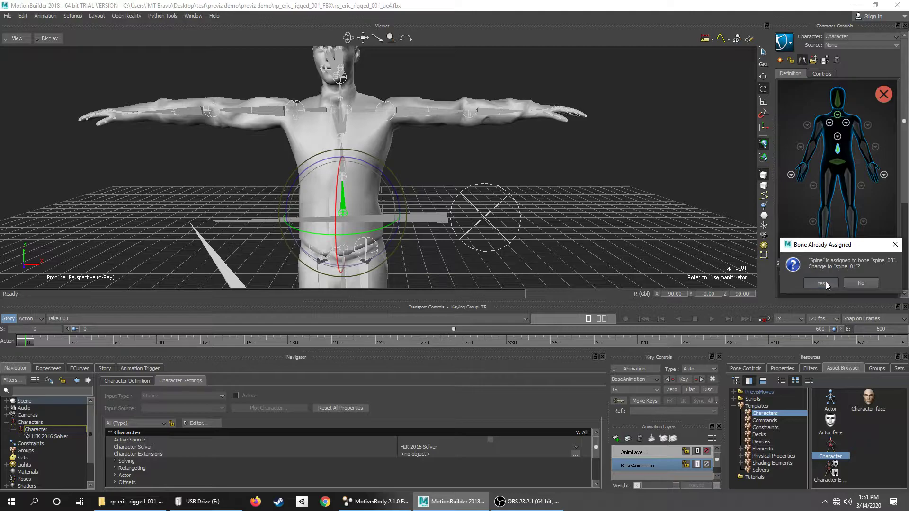
pyautogui.click(825, 282)
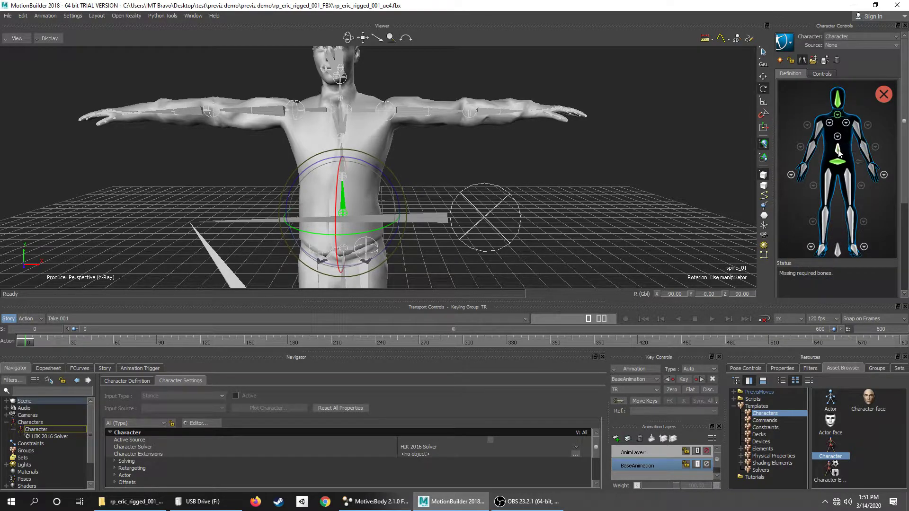
# Assign spine_02 and spine_03 to the two lowest slots of the definition's detailed spine view
pyautogui.doubleClick(839, 142)
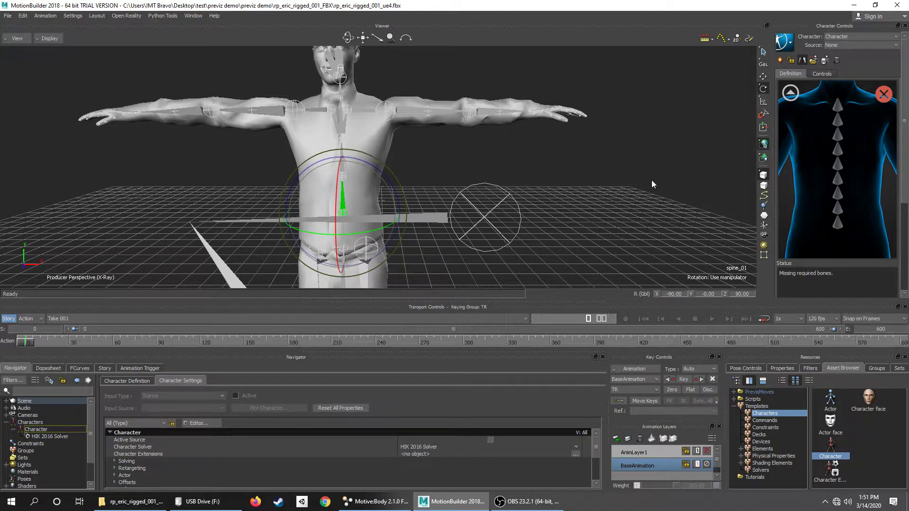
pyautogui.press('pagedown')
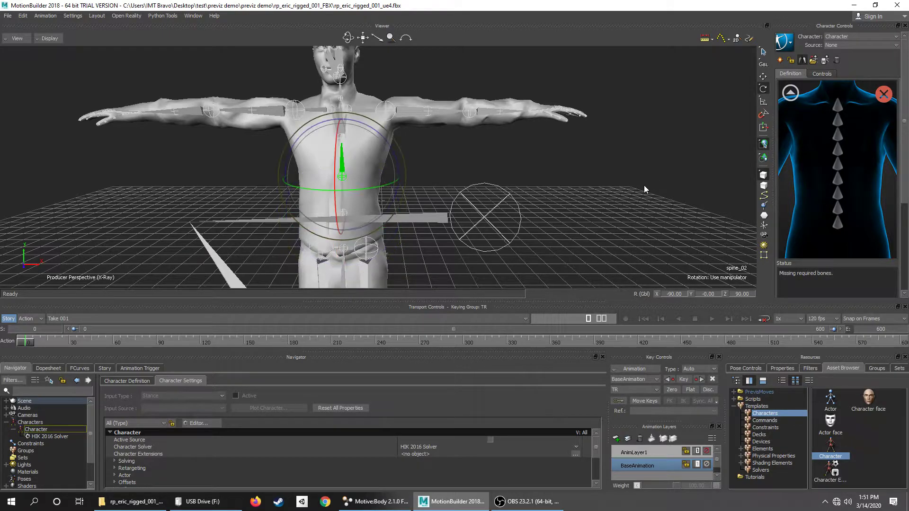
pyautogui.rightClick(841, 231)
pyautogui.click(852, 236)
pyautogui.press('pagedown')
pyautogui.rightClick(836, 207)
pyautogui.click(846, 212)
pyautogui.press('pagedown')
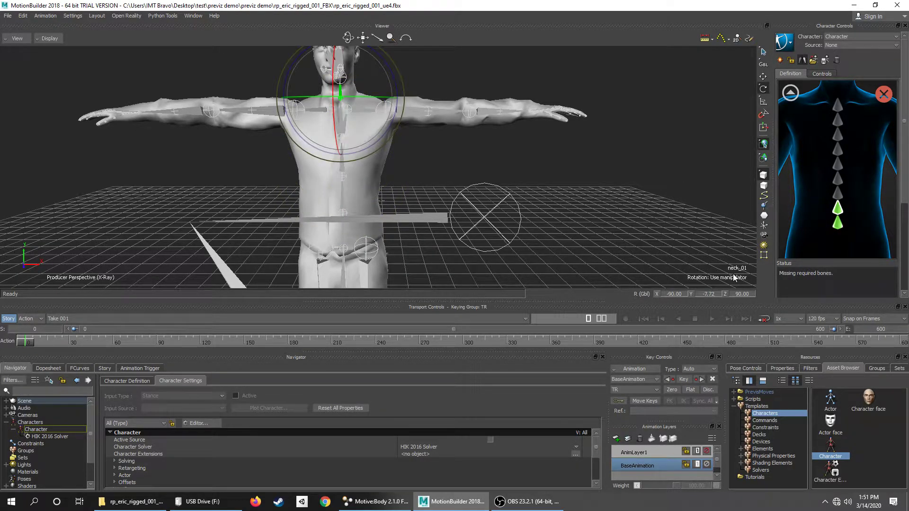
pyautogui.click(789, 98)
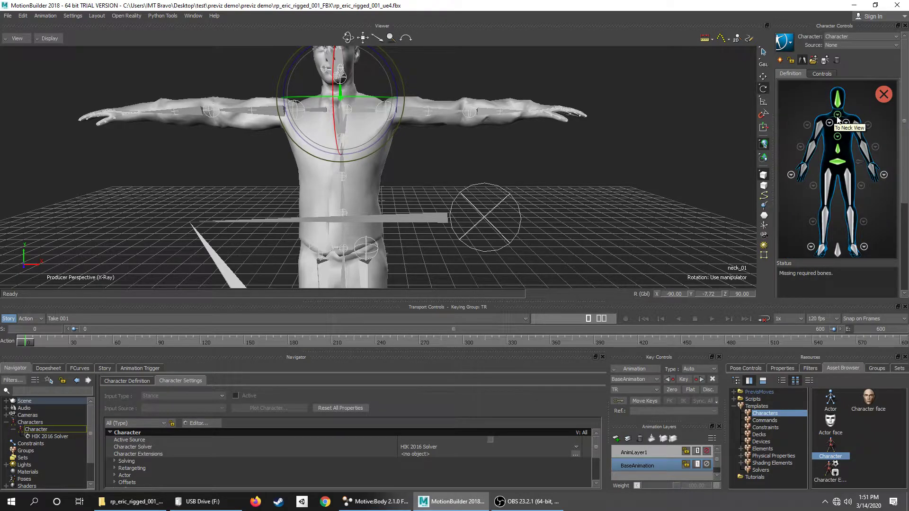
# Check the neck and head slots of the character definition
pyautogui.click(837, 115)
pyautogui.click(790, 93)
pyautogui.click(837, 99)
# Assign the clavicle_l bone to the LeftShoulder slot in the left shoulder view
pyautogui.press('pageup')
pyautogui.press('pageup')
pyautogui.press('pagedown')
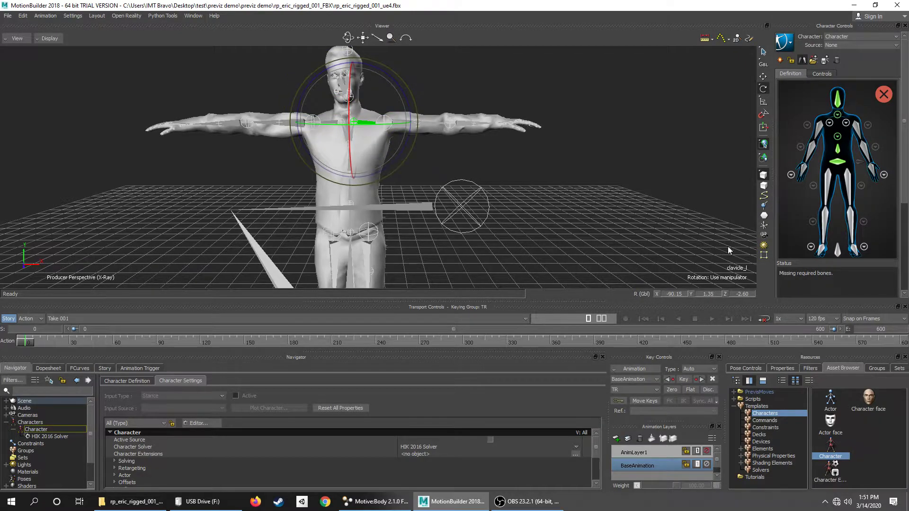
pyautogui.click(846, 124)
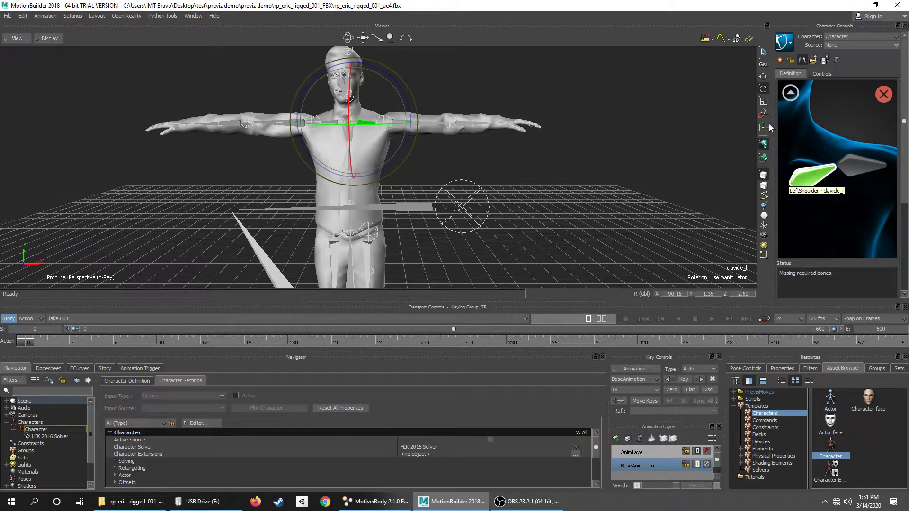
pyautogui.click(791, 90)
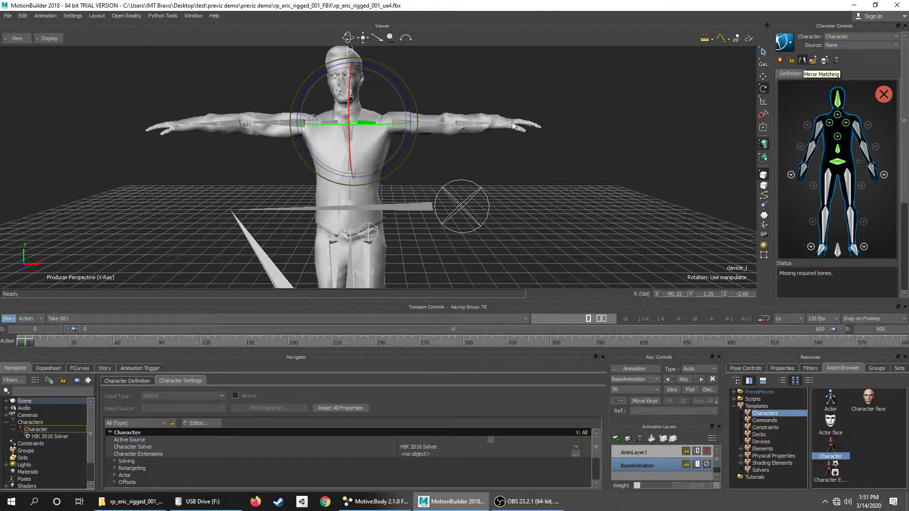
# Assign upperarm_l, lowerarm_l and hand_l to the left upper arm, forearm and LeftHand slots
pyautogui.press('pagedown')
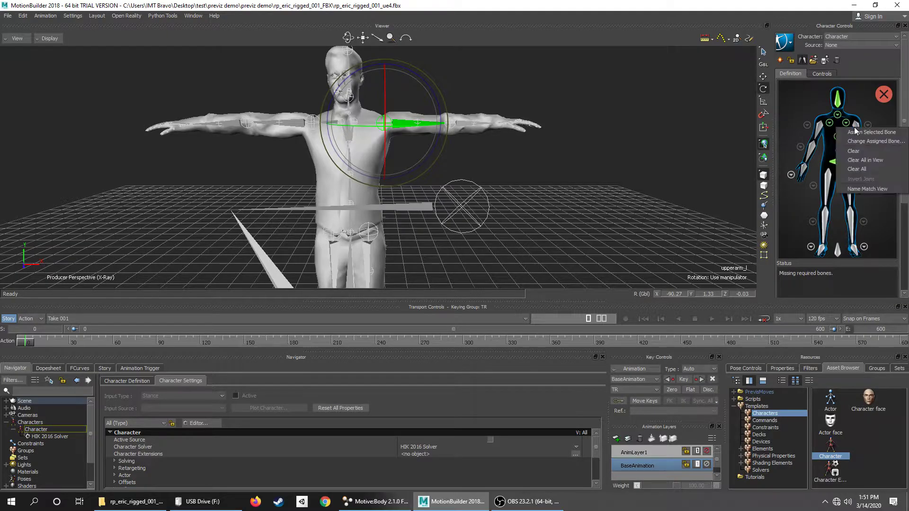
pyautogui.press('pagedown')
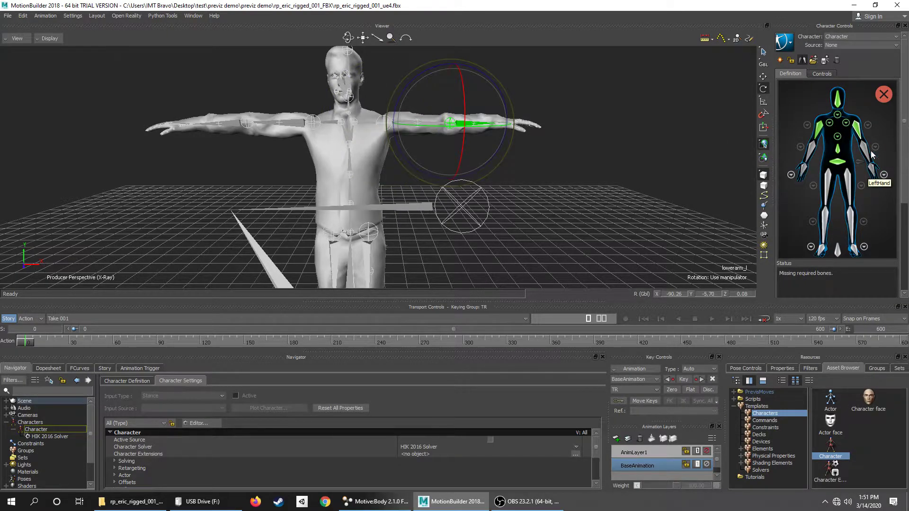
pyautogui.press('pagedown')
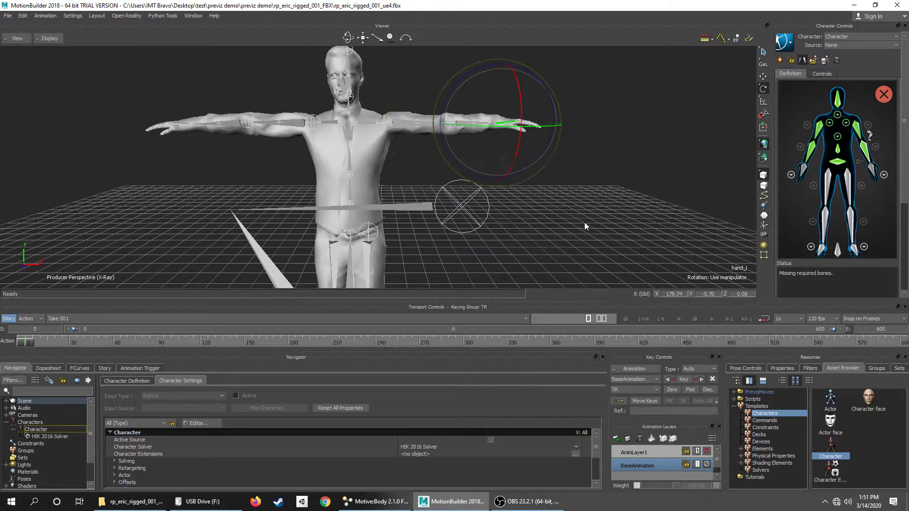
pyautogui.rightClick(870, 170)
pyautogui.click(871, 174)
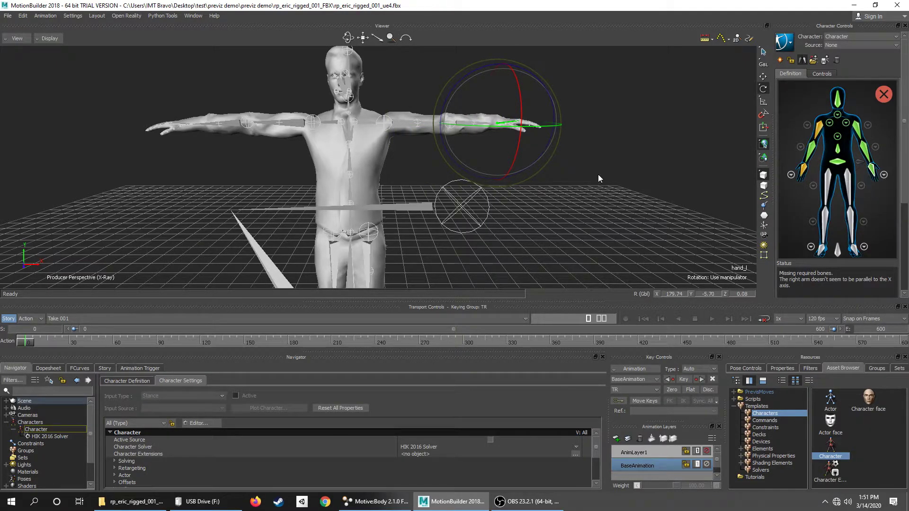
# Assign thumb_01_l, thumb_02_l and thumb_03_l to the three left thumb slots in the left hand view
pyautogui.keyDown('ctrl'); pyautogui.keyDown('shift'); pyautogui.moveTo(598, 172); pyautogui.dragTo(583, 209); pyautogui.keyUp('shift'); pyautogui.keyUp('ctrl')
pyautogui.press('pagedown')
pyautogui.click(883, 174)
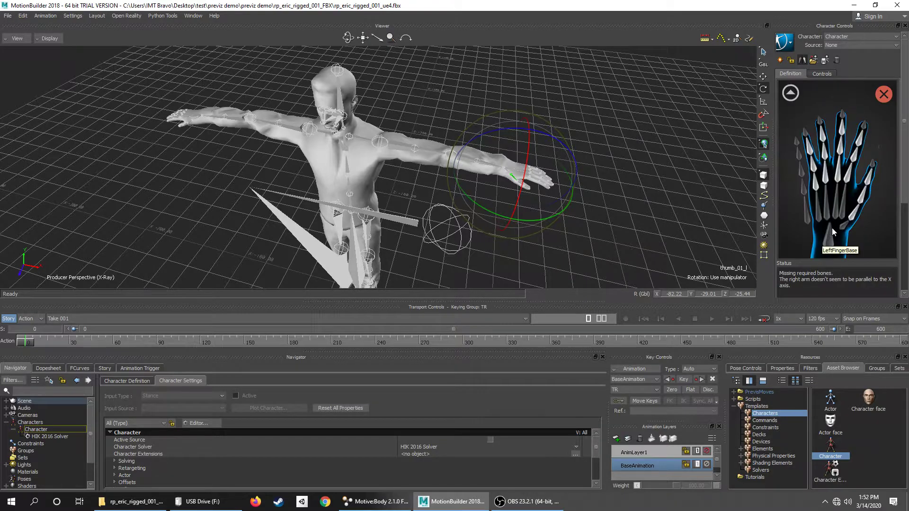
pyautogui.rightClick(854, 215)
pyautogui.click(859, 219)
pyautogui.moveTo(584, 200)
pyautogui.keyDown('ctrl'); pyautogui.keyDown('shift'); pyautogui.mouseDown()
pyautogui.moveTo(576, 212)
pyautogui.moveTo(533, 220)
pyautogui.moveTo(541, 206)
pyautogui.moveTo(578, 254)
pyautogui.moveTo(568, 204)
pyautogui.mouseUp(); pyautogui.keyUp('shift'); pyautogui.keyUp('ctrl')
pyautogui.keyDown('ctrl'); pyautogui.keyDown('shift'); pyautogui.moveTo(558, 138); pyautogui.dragTo(571, 144); pyautogui.keyUp('shift'); pyautogui.keyUp('ctrl')
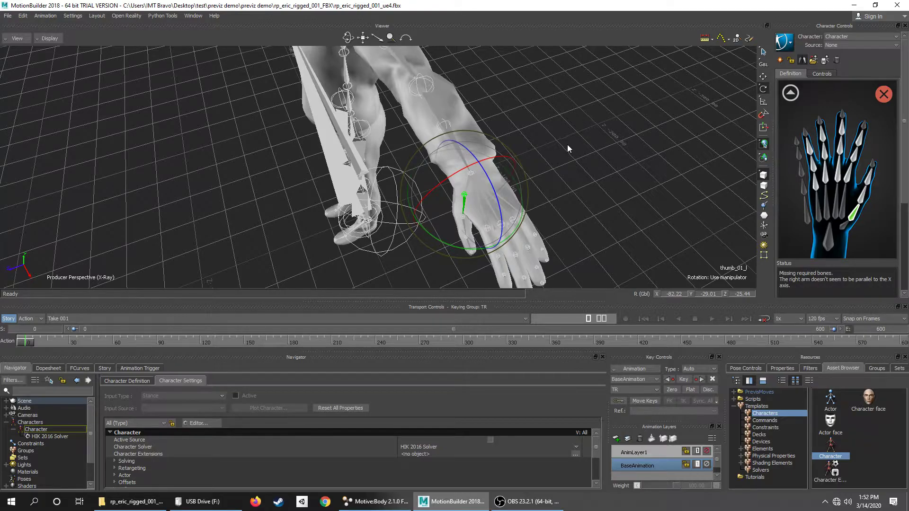
pyautogui.rightClick(861, 198)
pyautogui.click(861, 199)
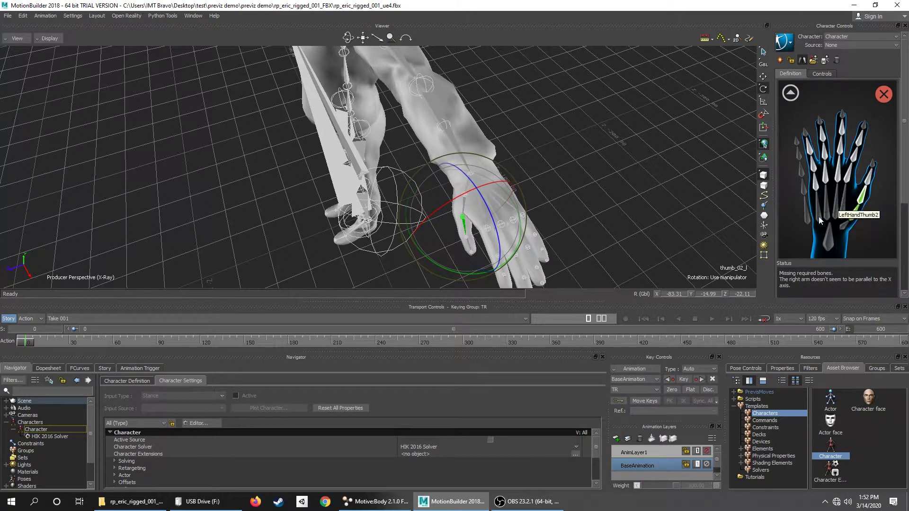
pyautogui.rightClick(872, 176)
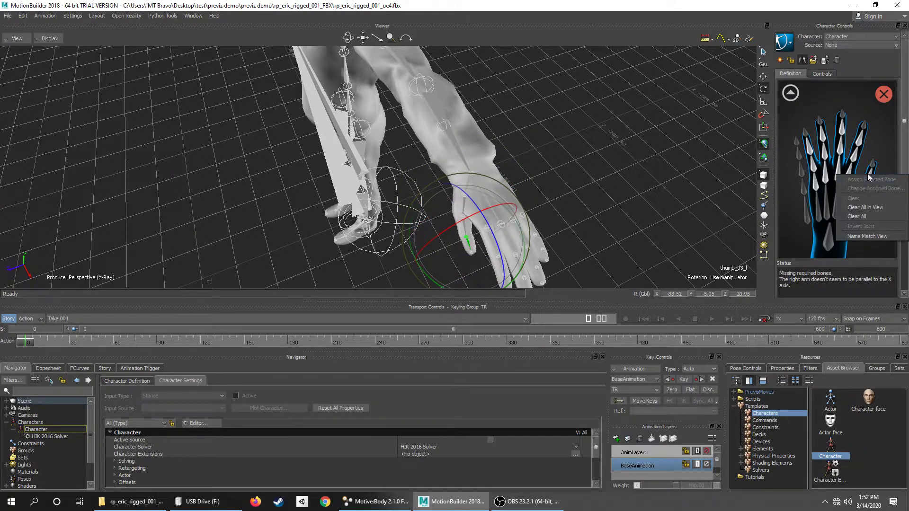
pyautogui.click(873, 179)
pyautogui.press('pageup')
pyautogui.press('End')
pyautogui.press('pageup')
pyautogui.press('pagedown')
pyautogui.rightClick(835, 177)
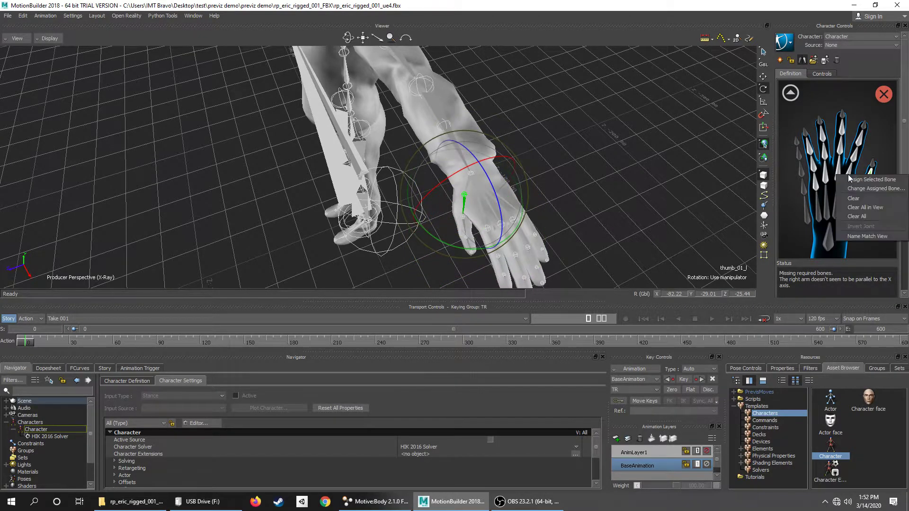
pyautogui.click(839, 182)
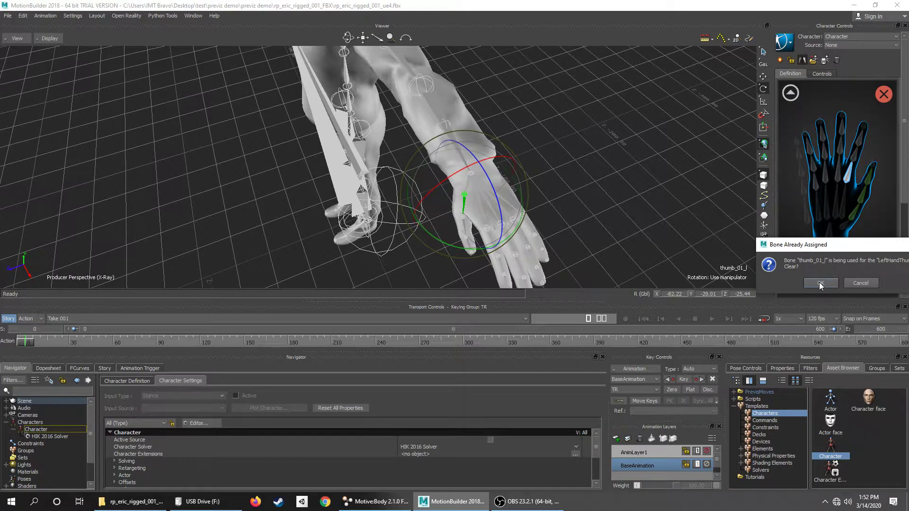
pyautogui.click(860, 283)
# Assign the three left index finger bones, starting with index_01_l at the knuckle, to the left index finger slots
pyautogui.press('pageup')
pyautogui.press('pageup')
pyautogui.press('pagedown')
pyautogui.press('pagedown')
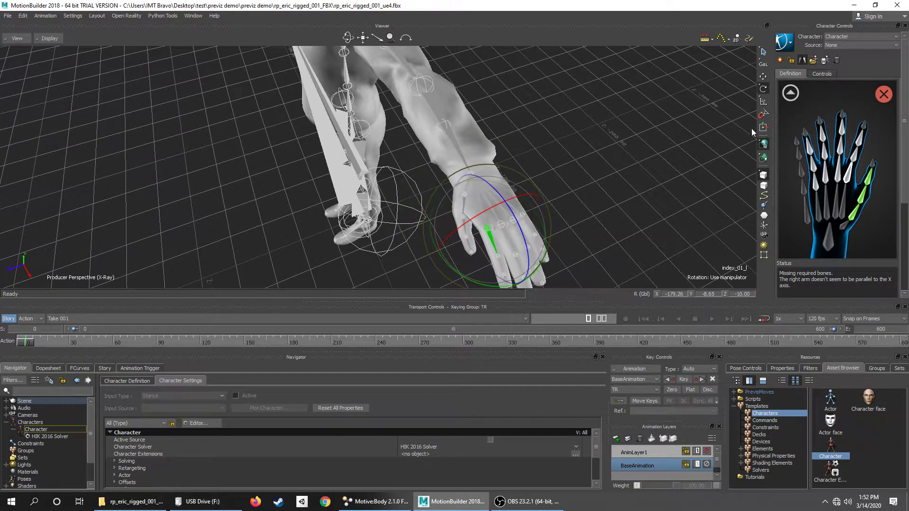
pyautogui.rightClick(845, 178)
pyautogui.click(852, 183)
pyautogui.click(499, 262)
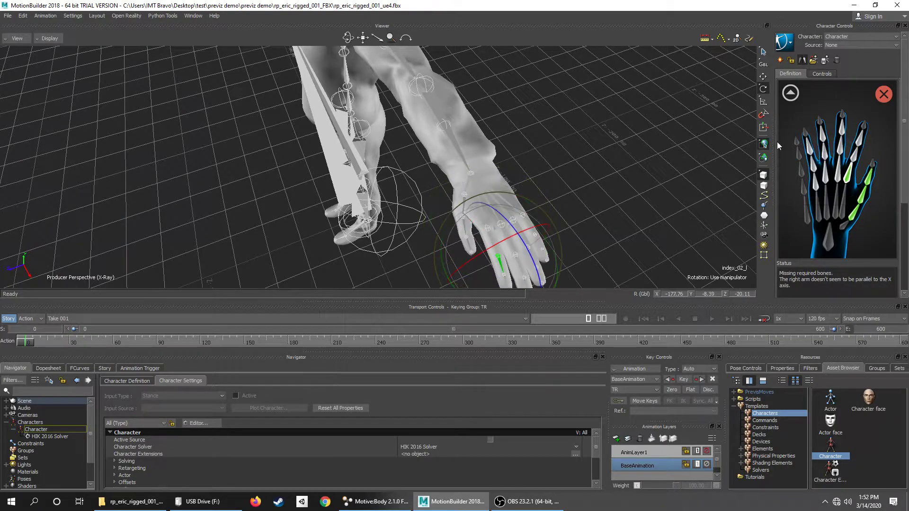
pyautogui.scroll(-3, 657, 188)
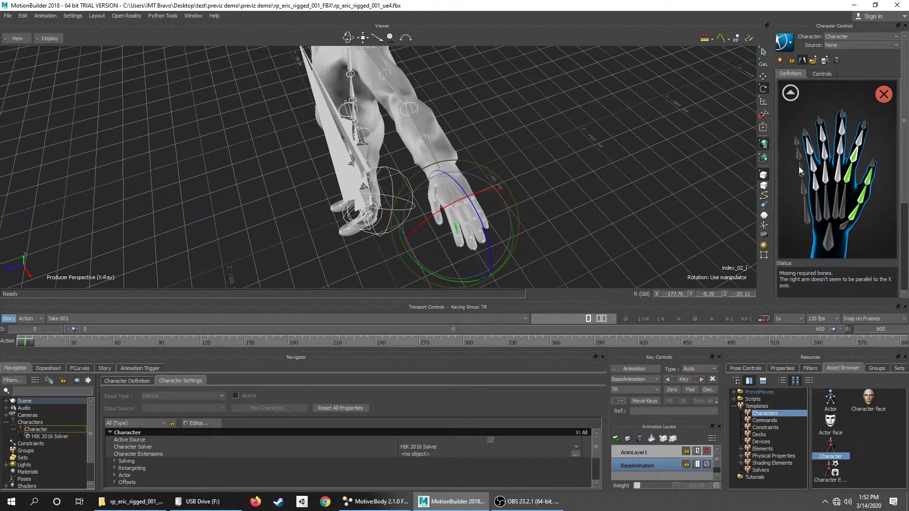
pyautogui.click(458, 236)
pyautogui.rightClick(861, 137)
pyautogui.click(862, 142)
# Assign the three left middle finger bones, from knuckle to fingertip, to the left middle finger slots
pyautogui.rightClick(842, 176)
pyautogui.click(844, 179)
pyautogui.click(466, 223)
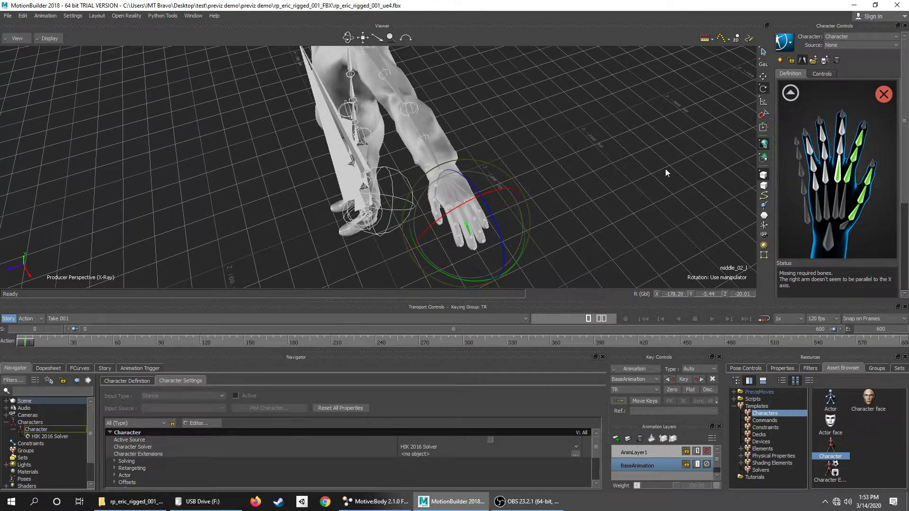
pyautogui.rightClick(842, 151)
pyautogui.click(844, 154)
pyautogui.click(472, 238)
pyautogui.rightClick(840, 131)
pyautogui.click(844, 135)
# Assign the three left ring finger bones, starting with ring_01_l and ring_02_l, to the left ring finger slots
pyautogui.press('Up')
pyautogui.press('Up')
pyautogui.press('Right')
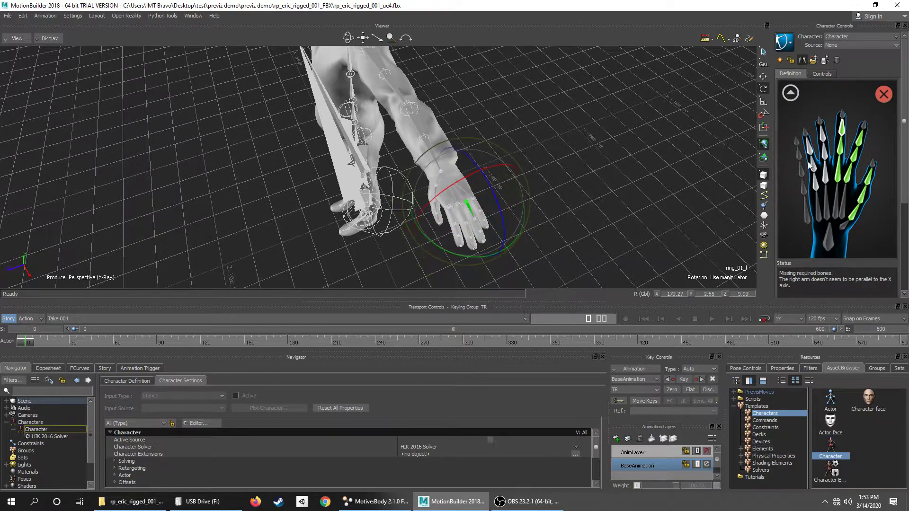
pyautogui.rightClick(824, 171)
pyautogui.click(827, 175)
pyautogui.press('Down')
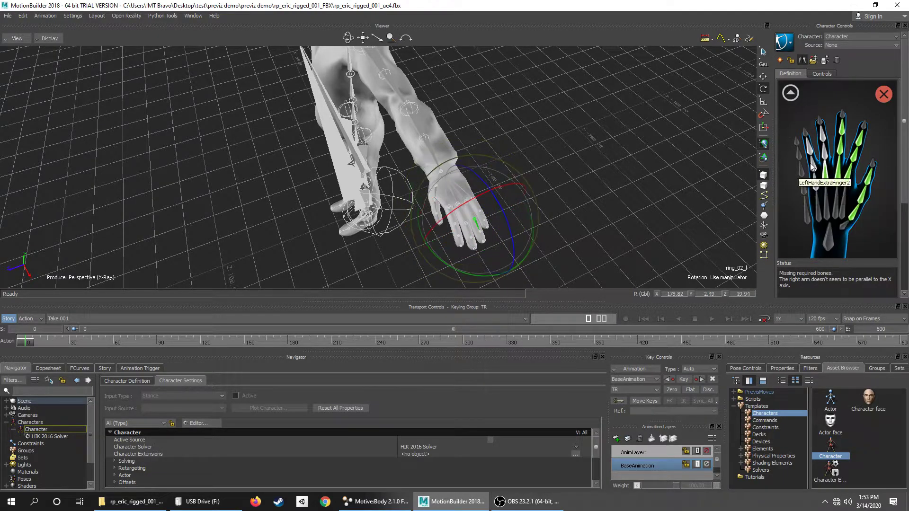
pyautogui.rightClick(815, 151)
pyautogui.click(833, 154)
pyautogui.press('Down')
pyautogui.rightClick(824, 137)
pyautogui.click(847, 138)
# Assign the three left pinky bones, ending with pinky_02_l and pinky_03_l, to the left pinky slots and return to the full-body view
pyautogui.press('Up')
pyautogui.press('Up')
pyautogui.press('Right')
pyautogui.rightClick(815, 188)
pyautogui.click(838, 190)
pyautogui.press('Down')
pyautogui.rightClick(813, 162)
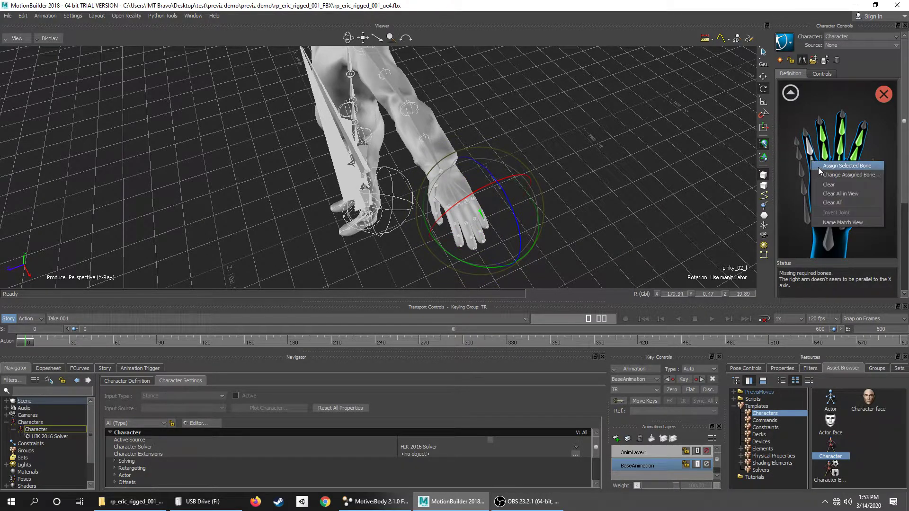
pyautogui.click(846, 166)
pyautogui.press('Down')
pyautogui.rightClick(810, 142)
pyautogui.press('Escape')
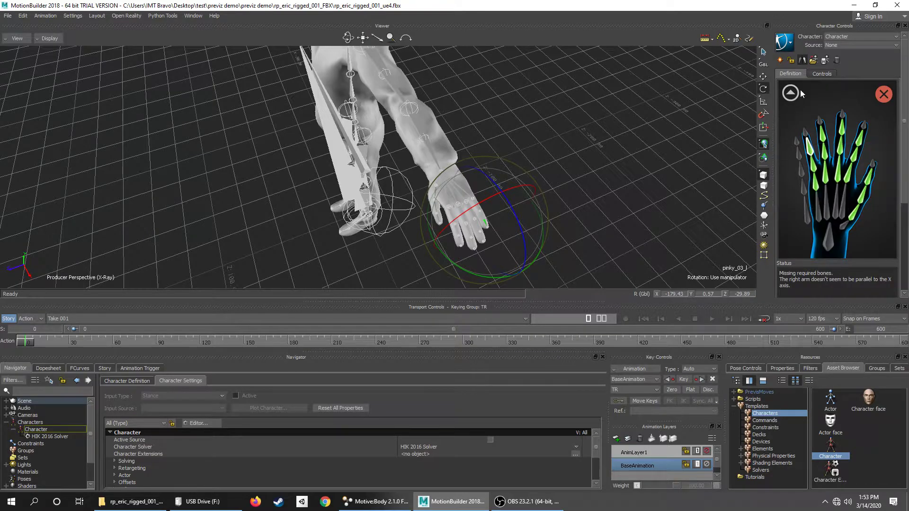
pyautogui.click(790, 94)
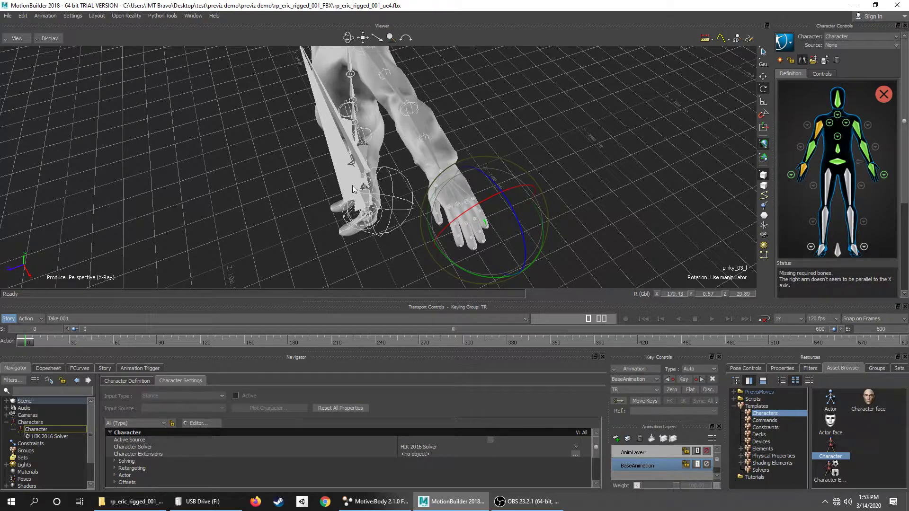
# Assign the left thigh bone, calf_l and foot_l to the left upper leg, LeftLeg and left foot slots
pyautogui.keyDown('ctrl'); pyautogui.keyDown('shift'); pyautogui.moveTo(270, 215); pyautogui.dragTo(451, 161); pyautogui.keyUp('shift'); pyautogui.keyUp('ctrl')
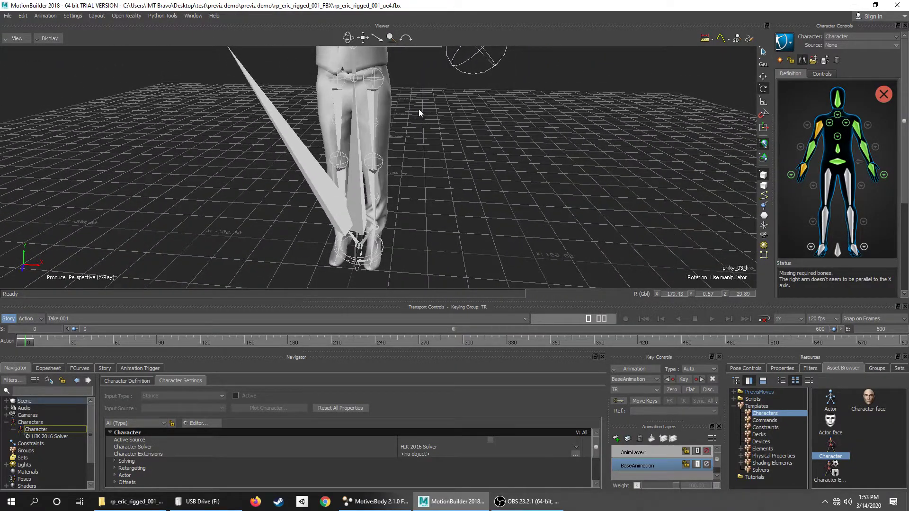
pyautogui.click(367, 105)
pyautogui.rightClick(851, 177)
pyautogui.click(854, 182)
pyautogui.click(374, 186)
pyautogui.rightClick(850, 216)
pyautogui.click(852, 220)
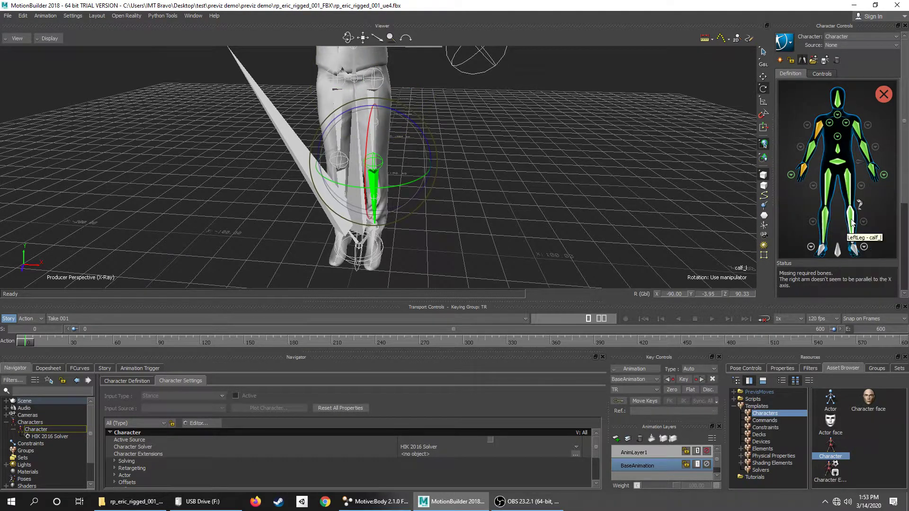
pyautogui.click(374, 237)
pyautogui.rightClick(854, 248)
pyautogui.click(858, 253)
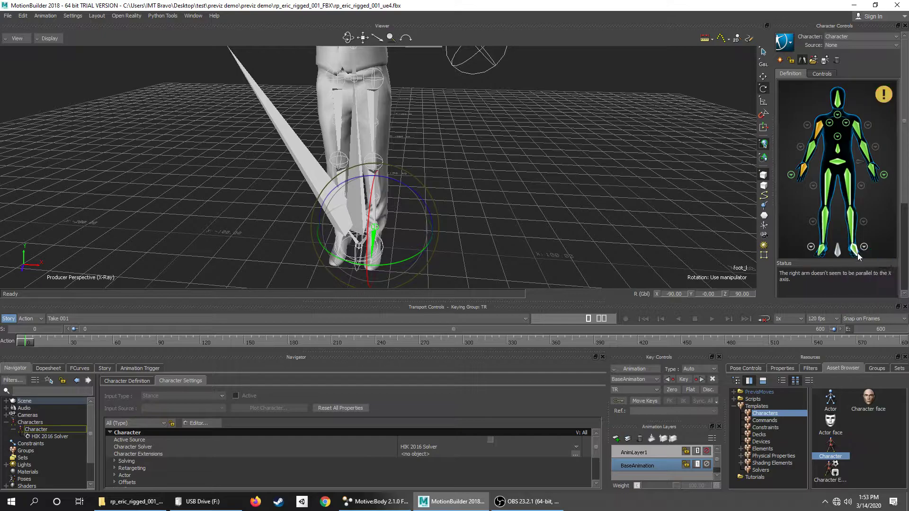
# Lock the completed character definition and characterize the T-posed skeleton as a biped
pyautogui.scroll(-2, 575, 196)
pyautogui.moveTo(892, 99)
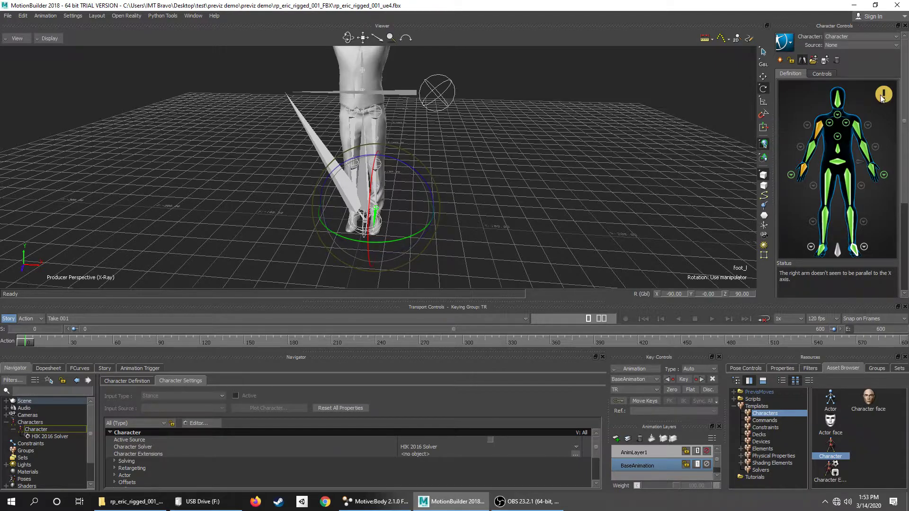
pyautogui.scroll(-3, 494, 154)
pyautogui.keyDown('shift'); pyautogui.moveTo(494, 154); pyautogui.dragTo(537, 175); pyautogui.keyUp('shift')
pyautogui.scroll(-2, 537, 176)
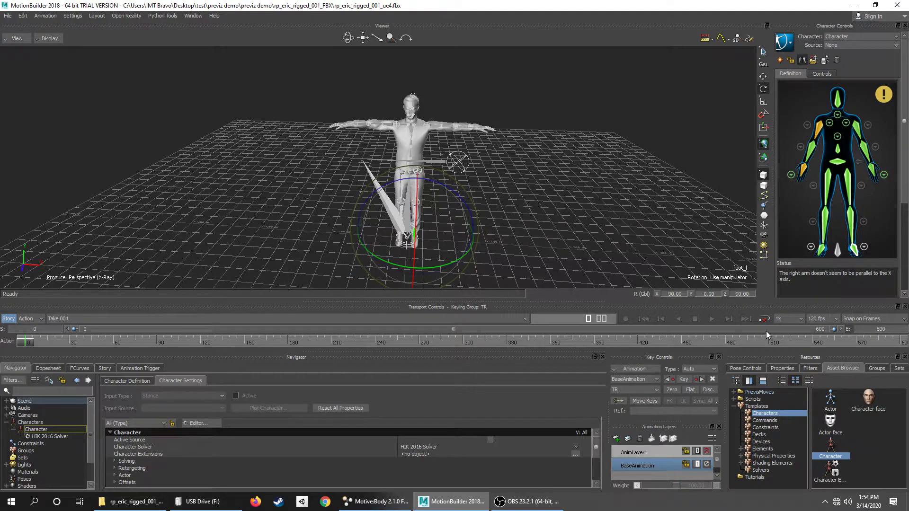
pyautogui.click(817, 428)
pyautogui.click(791, 60)
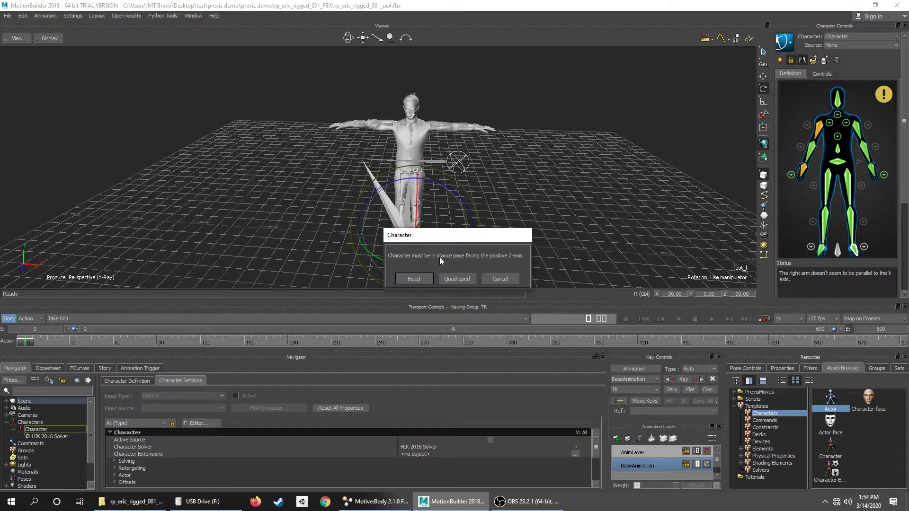
pyautogui.click(410, 280)
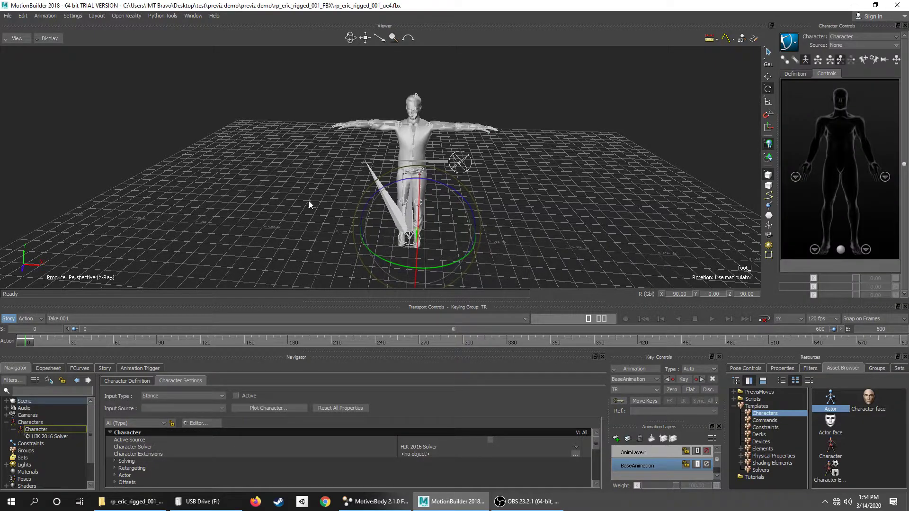
# Rename the new character in the scene tree as Guy
pyautogui.click(34, 430)
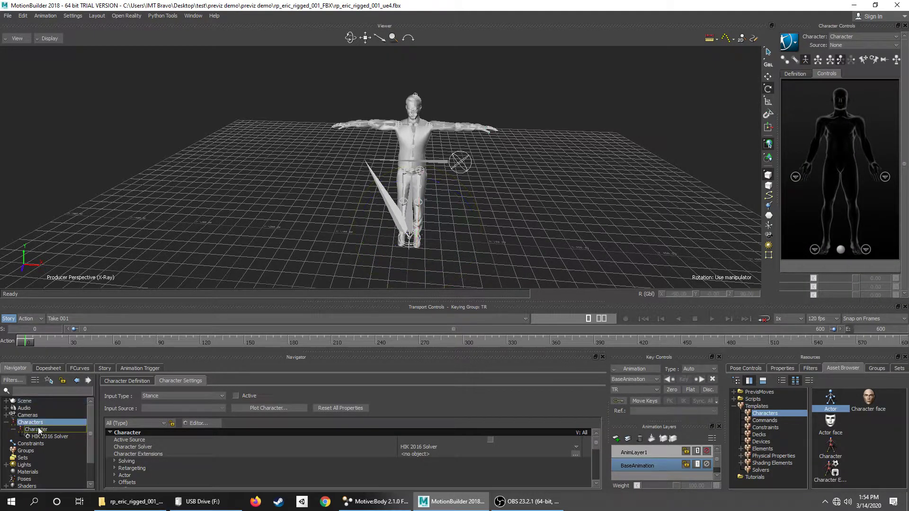
pyautogui.click(804, 73)
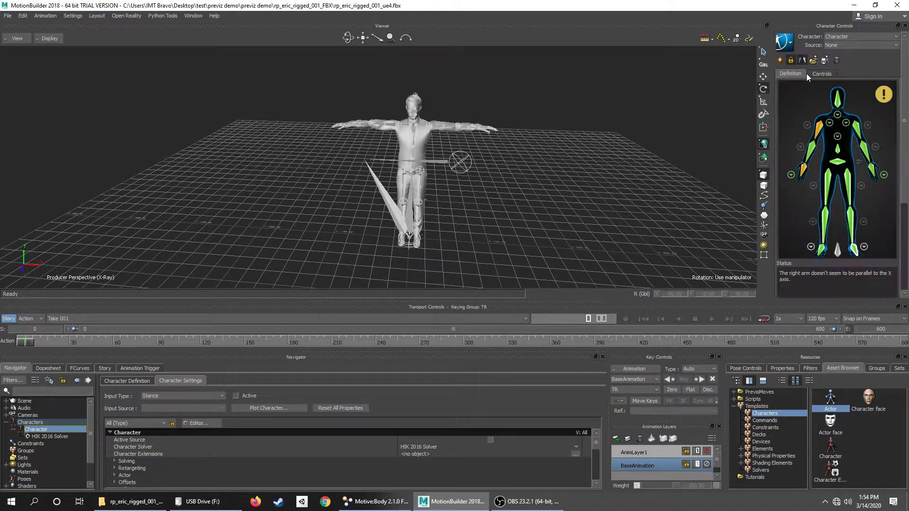
pyautogui.rightClick(35, 431)
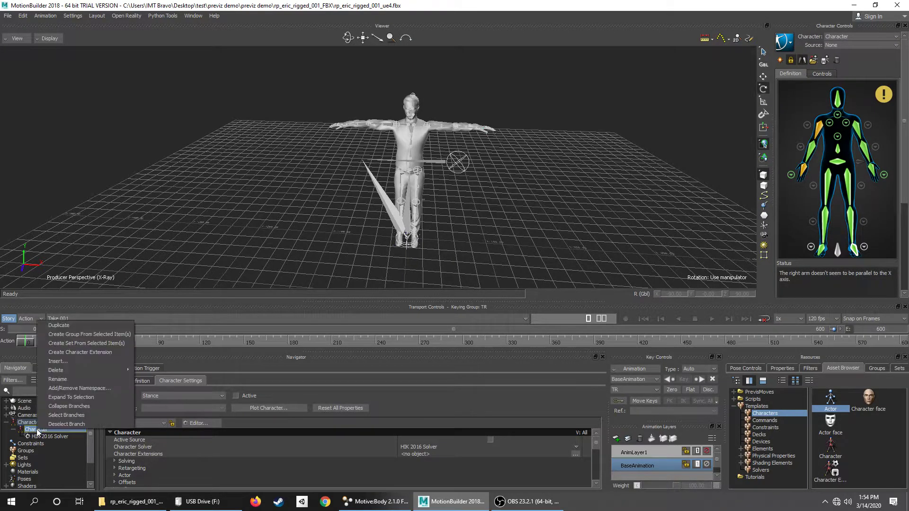
pyautogui.click(87, 381)
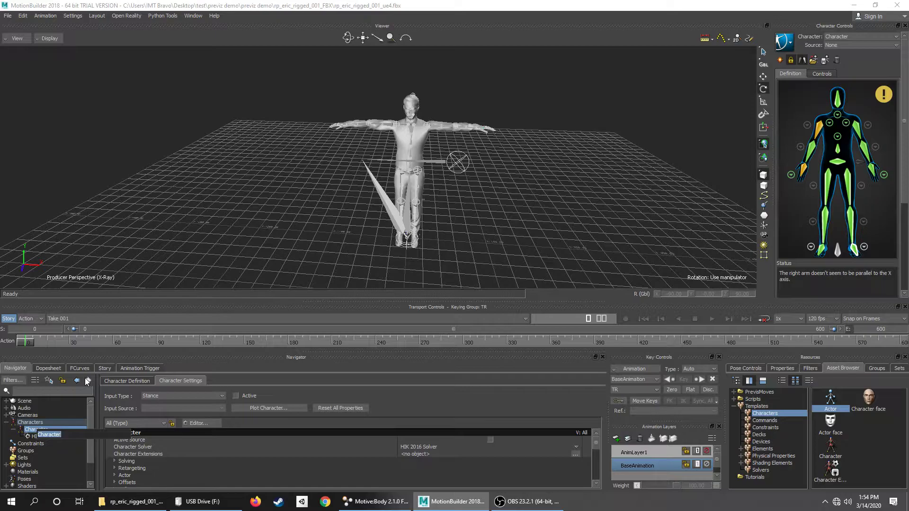
pyautogui.write('Guy')
pyautogui.press('Return')
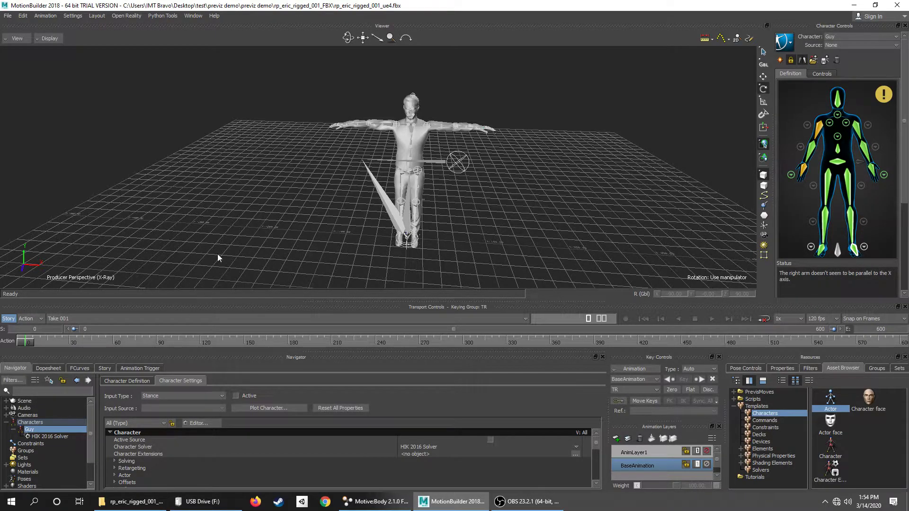
# Try to save the scene as rp_eric_rigged_001_ue4_chr in the rp_eric_rigged_001_FBX folder with Take 001 excluded from the export
pyautogui.click(8, 15)
pyautogui.click(21, 60)
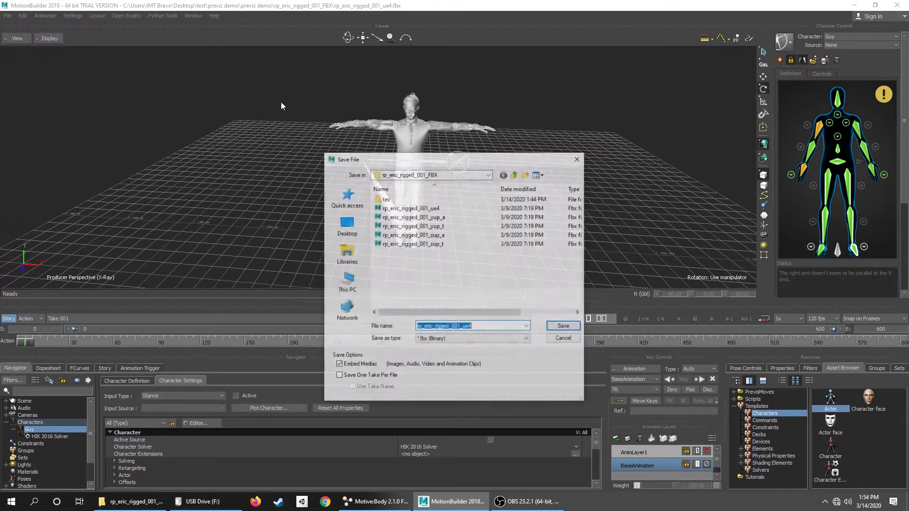
pyautogui.click(486, 326)
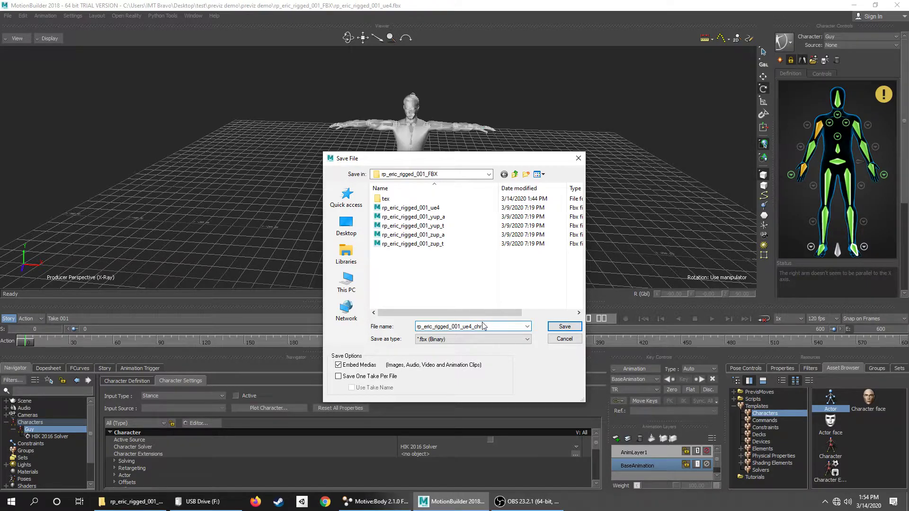
pyautogui.click(570, 328)
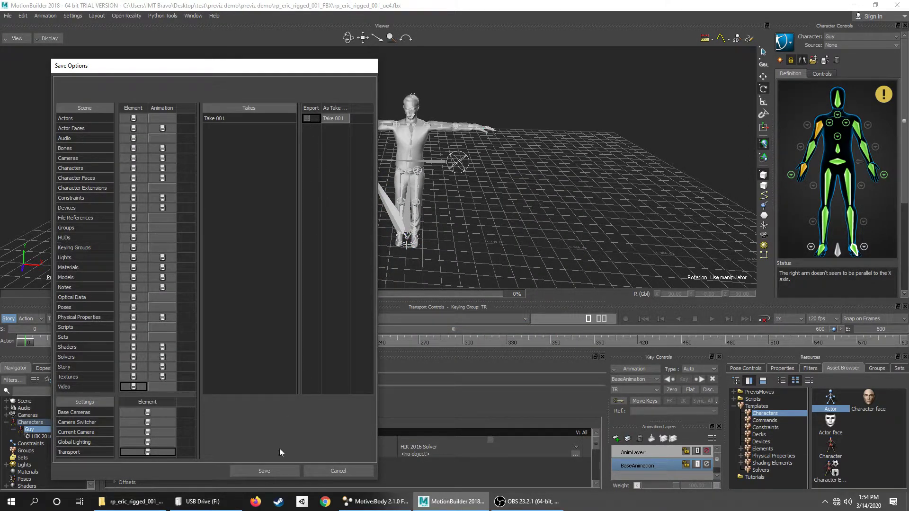
pyautogui.click(264, 470)
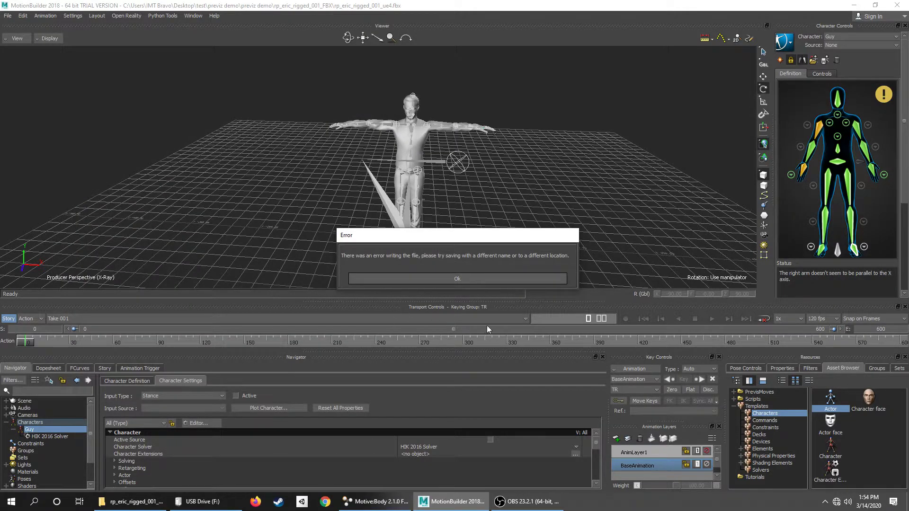
pyautogui.click(457, 280)
# Save the scene as Eric_seed_chr in the rp_eric_rigged_001_FBX folder, leaving Take 001 out of the export
pyautogui.click(8, 15)
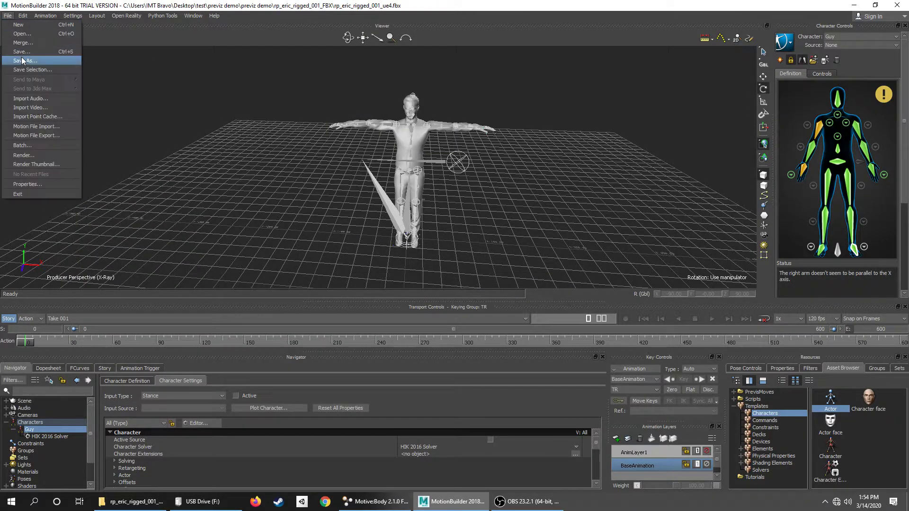
pyautogui.click(21, 60)
pyautogui.click(491, 325)
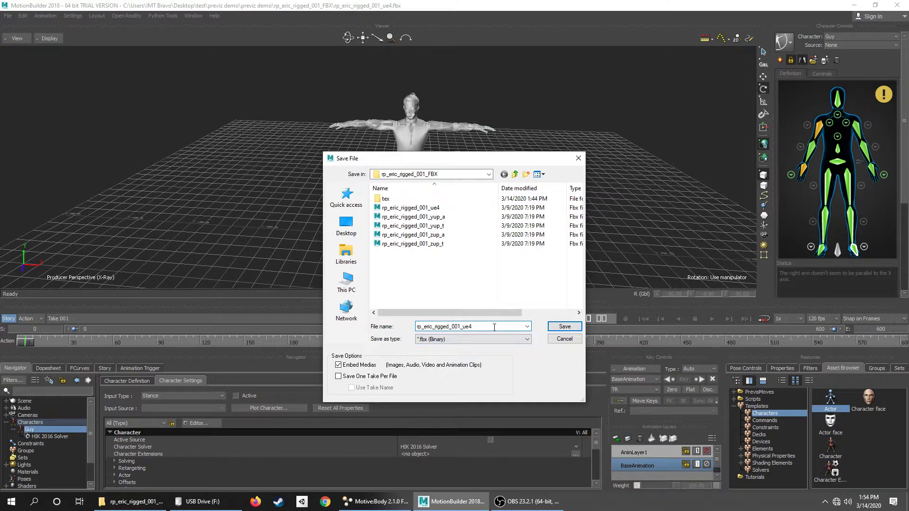
pyautogui.doubleClick(494, 327)
pyautogui.write('Eric_seed_chr')
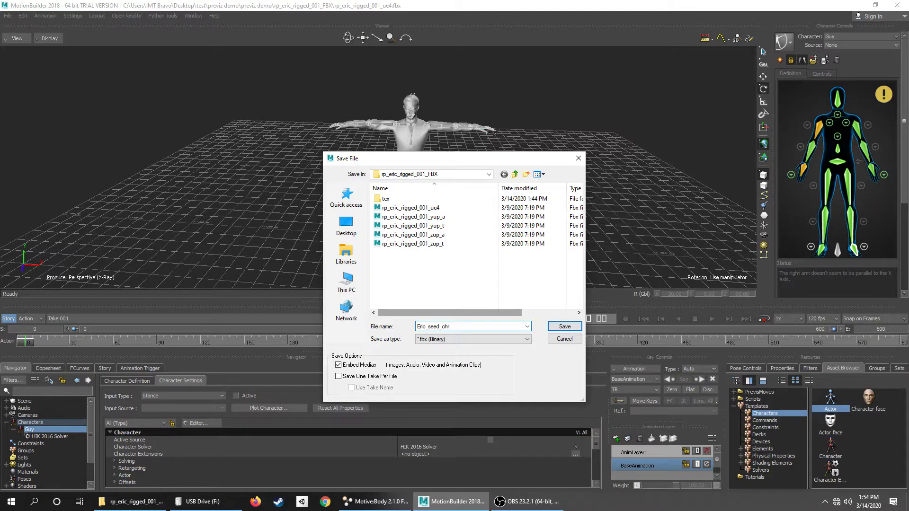
pyautogui.press('Return')
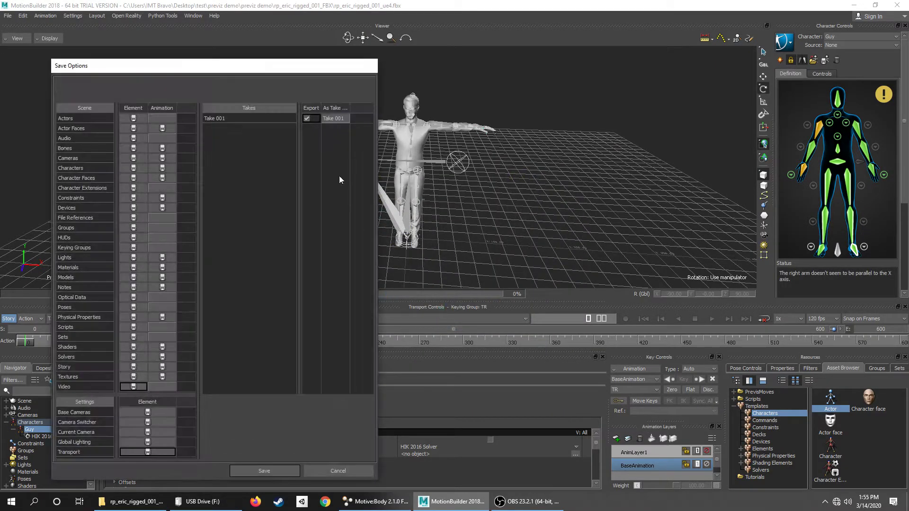
pyautogui.click(306, 119)
pyautogui.click(264, 471)
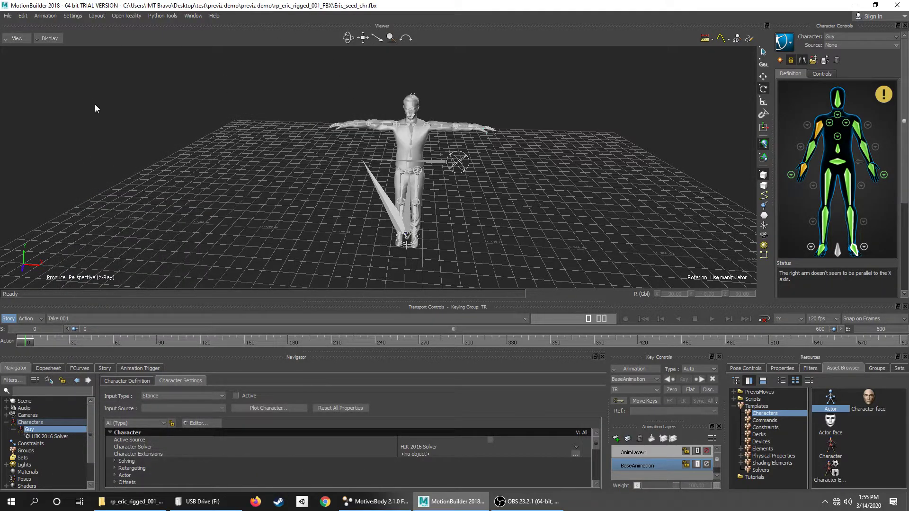
# Start a new empty scene without saving the current one
pyautogui.click(8, 15)
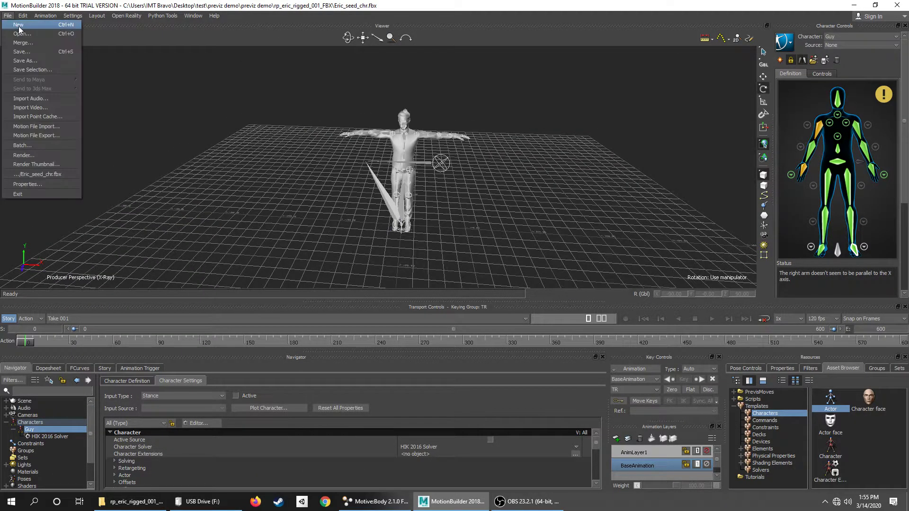
pyautogui.click(19, 29)
pyautogui.click(454, 279)
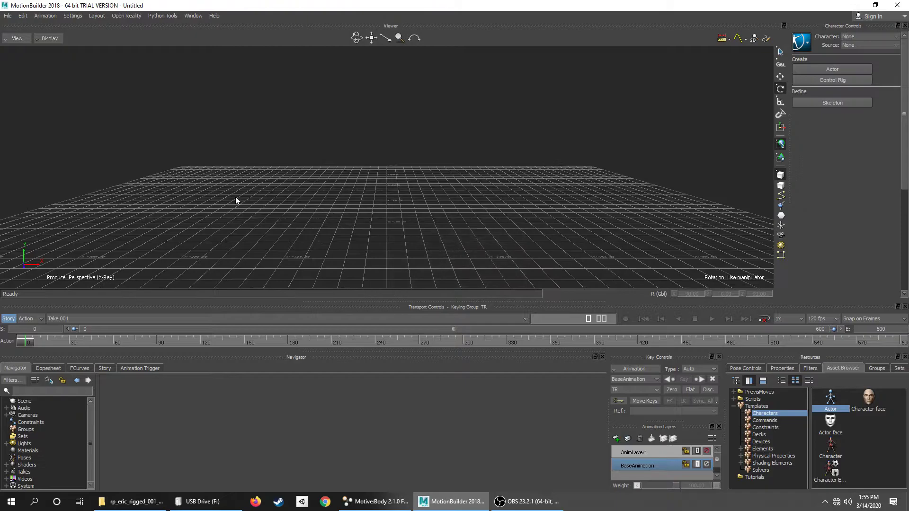
# Open Eric_seed_chr from the rp_eric_rigged_001_FBX folder into the empty scene with no animation
pyautogui.hotkey('alt', 'Tab')
pyautogui.click(438, 229)
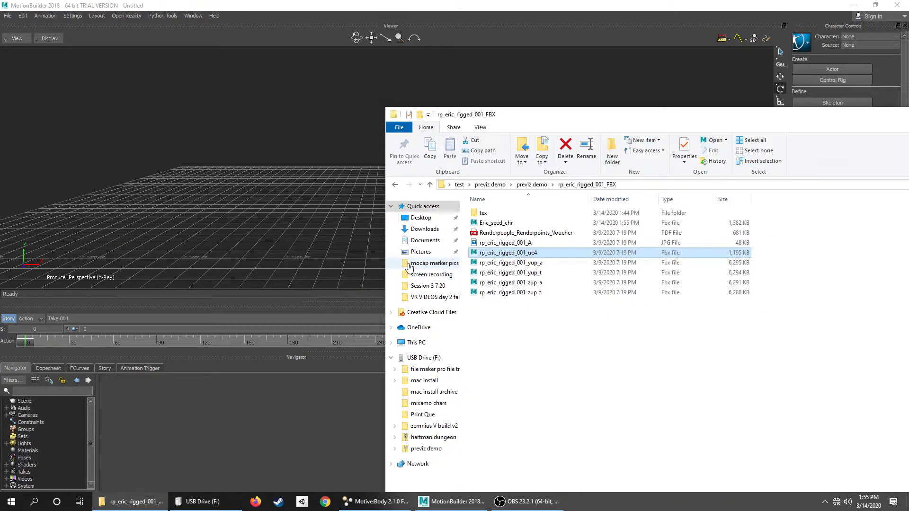
pyautogui.click(516, 225)
pyautogui.moveTo(516, 226); pyautogui.dragTo(207, 171)
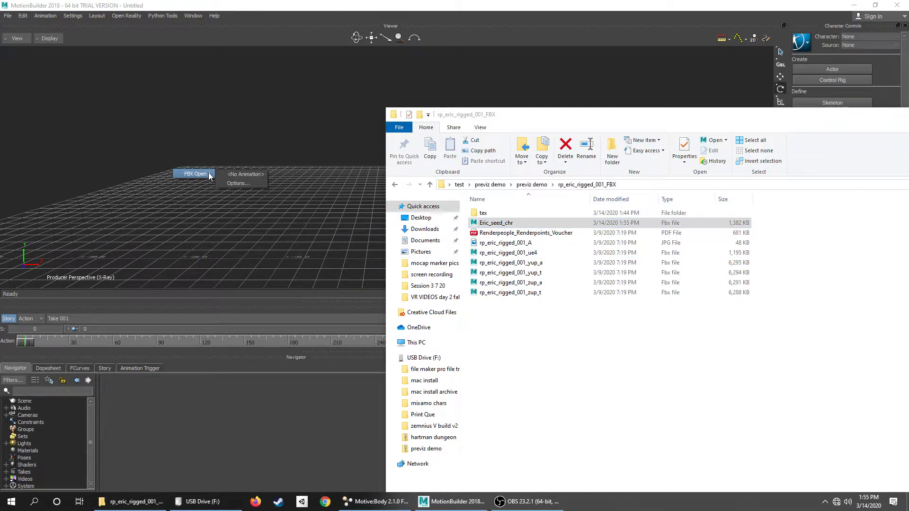
pyautogui.click(249, 173)
# Check the Characters branch of the reopened scene for the character Guy
pyautogui.click(6, 416)
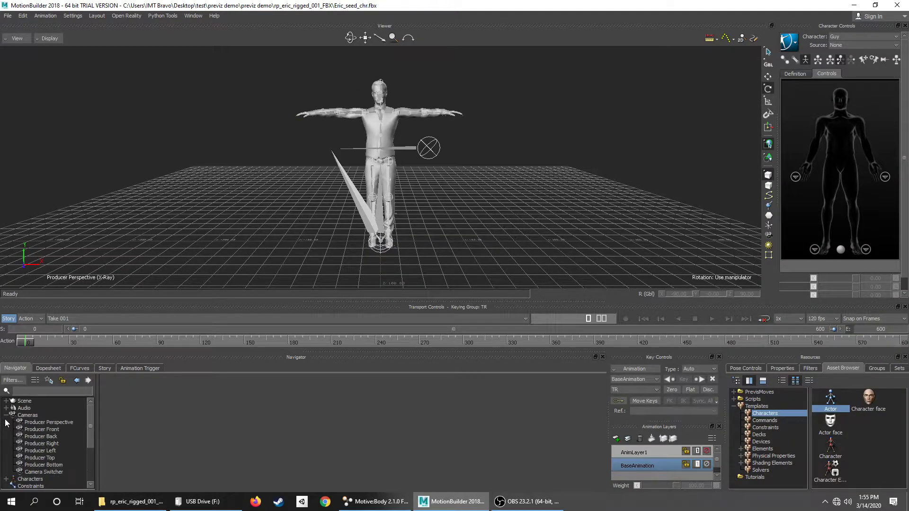
pyautogui.click(6, 415)
pyautogui.click(6, 423)
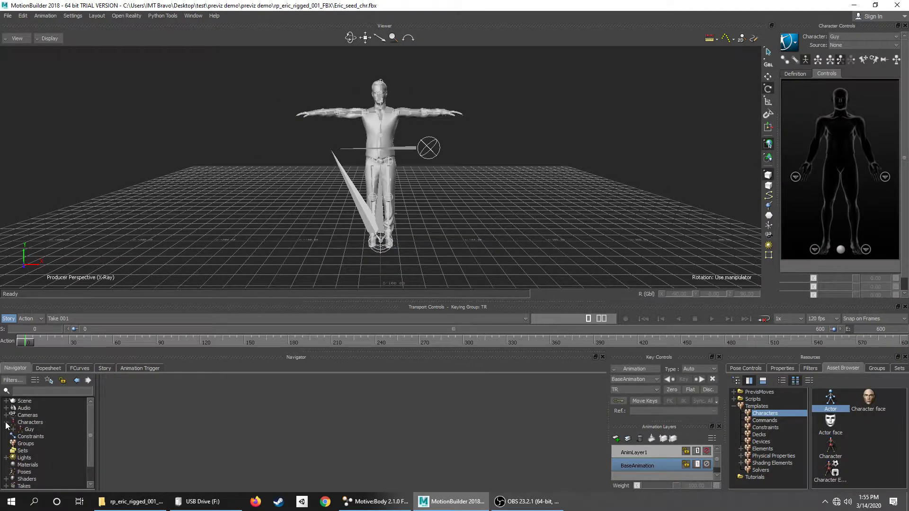
pyautogui.click(29, 429)
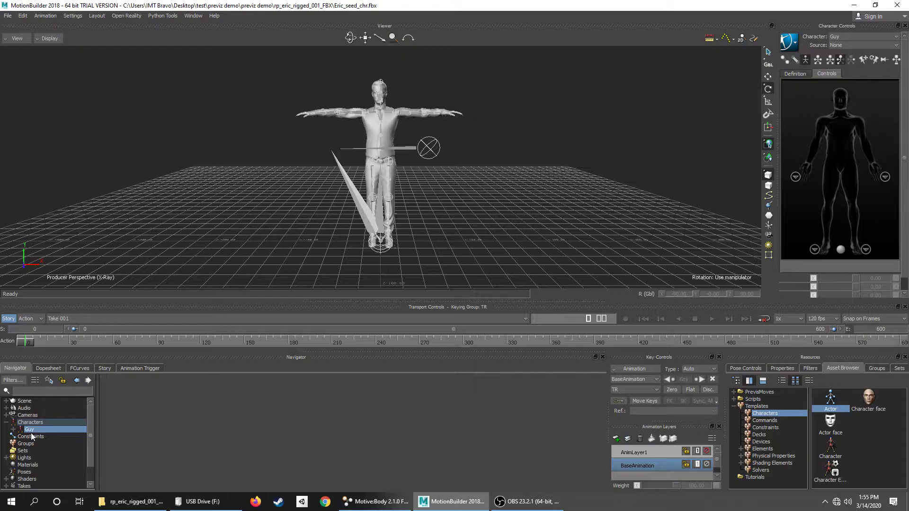
pyautogui.click(101, 130)
pyautogui.click(8, 18)
pyautogui.click(19, 29)
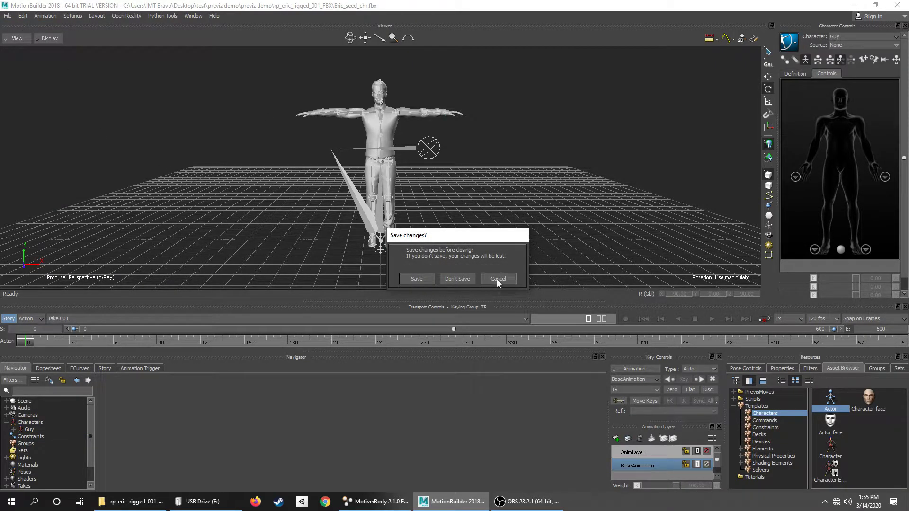
pyautogui.click(498, 278)
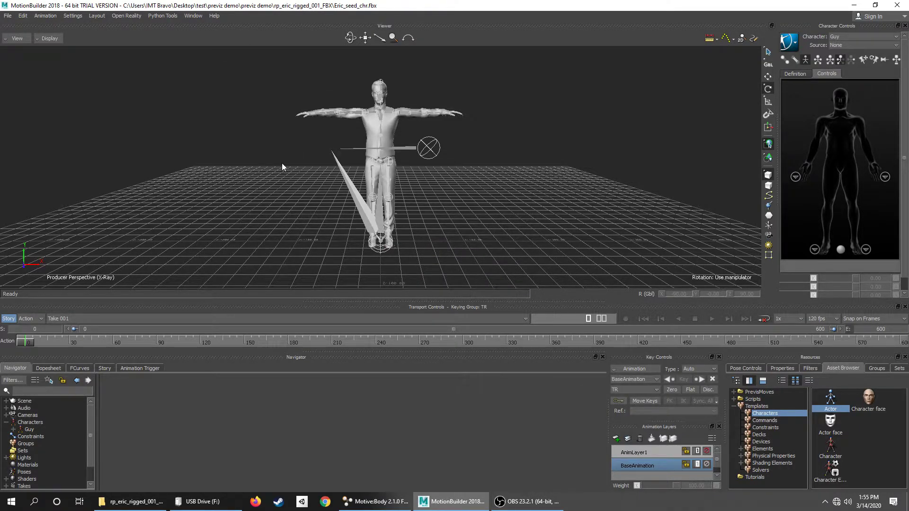
# Minimize the USB Drive window and switch to the file window showing the rp_eric_rigged_001_FBX folder
pyautogui.hotkey('alt', 'Tab')
pyautogui.hotkey('alt', 'Tab')
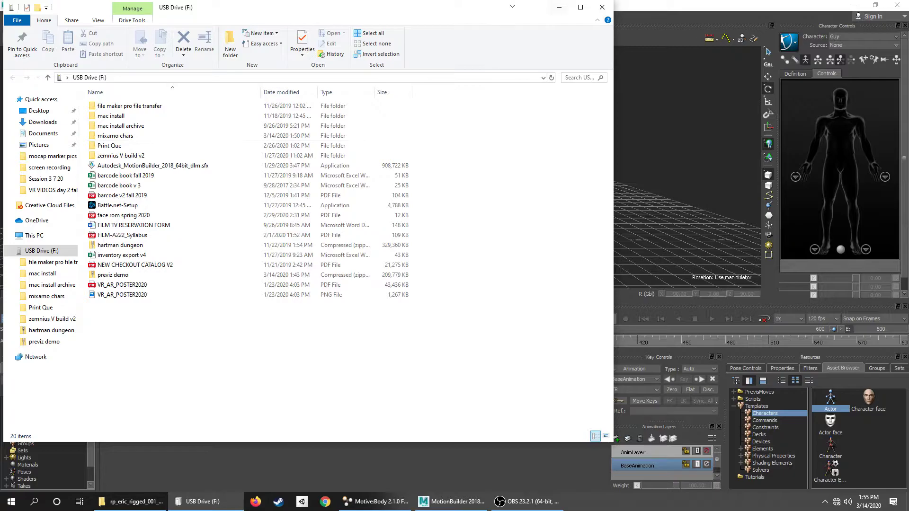
pyautogui.hotkey('alt', 'Tab')
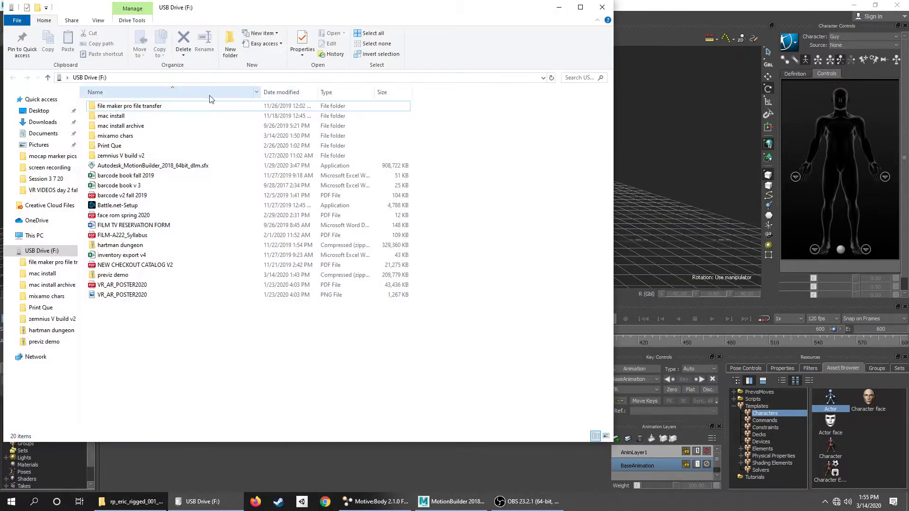
pyautogui.click(559, 8)
pyautogui.hotkey('alt', 'Tab')
pyautogui.hotkey('alt', 'Tab')
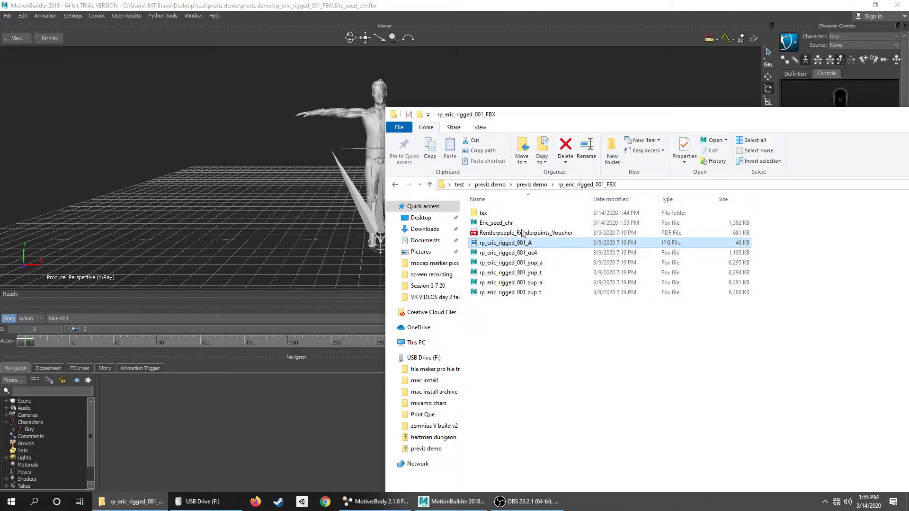
# Go up to the test folder and add the oh_hello_scene_1_take_3 motion capture with its two skeletons to Eric's scene
pyautogui.click(532, 184)
pyautogui.click(490, 184)
pyautogui.click(459, 184)
pyautogui.moveTo(535, 226); pyautogui.dragTo(260, 214)
pyautogui.moveTo(260, 214)
pyautogui.click(331, 213)
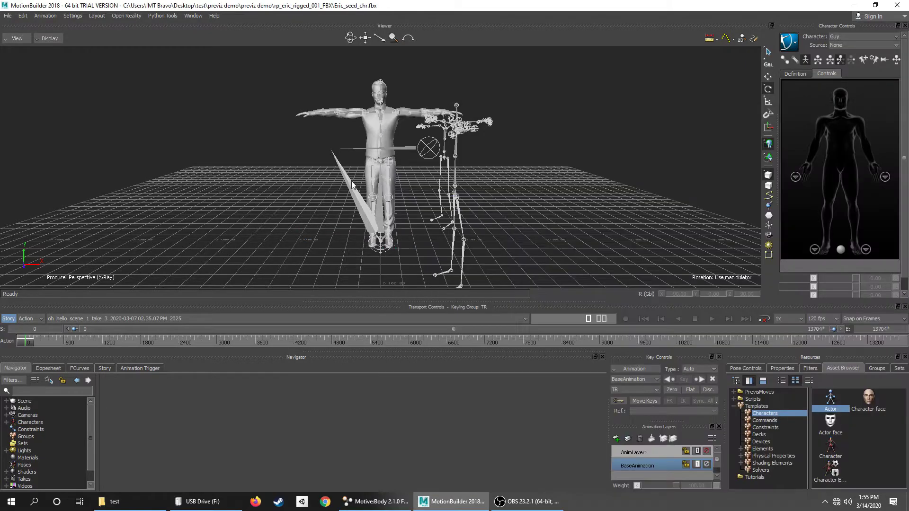
# Expand the scene tree and select the whole branch of the first motion capture skeleton's hips
pyautogui.keyDown('ctrl'); pyautogui.keyDown('shift'); pyautogui.moveTo(280, 242); pyautogui.dragTo(318, 206); pyautogui.keyUp('shift'); pyautogui.keyUp('ctrl')
pyautogui.keyDown('ctrl'); pyautogui.keyDown('shift'); pyautogui.moveTo(284, 233); pyautogui.dragTo(248, 240); pyautogui.keyUp('shift'); pyautogui.keyUp('ctrl')
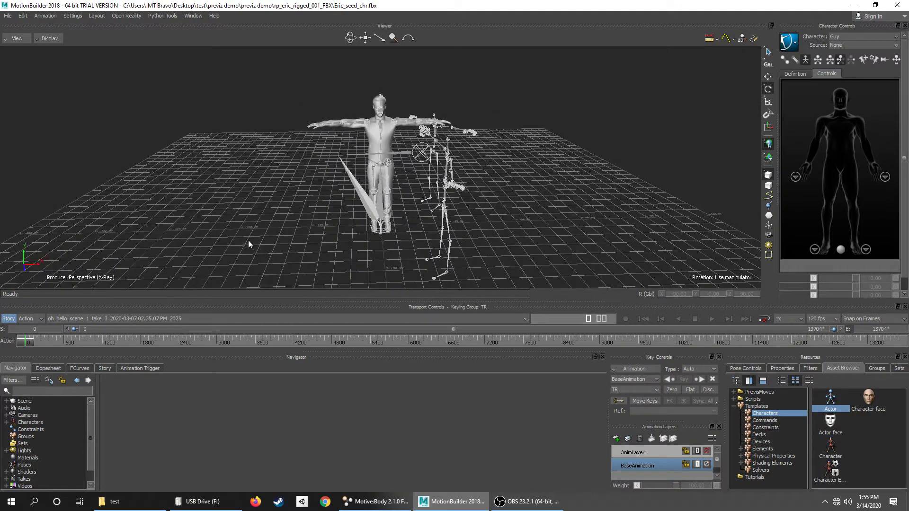
pyautogui.click(6, 401)
pyautogui.click(36, 422)
pyautogui.rightClick(38, 425)
pyautogui.click(58, 413)
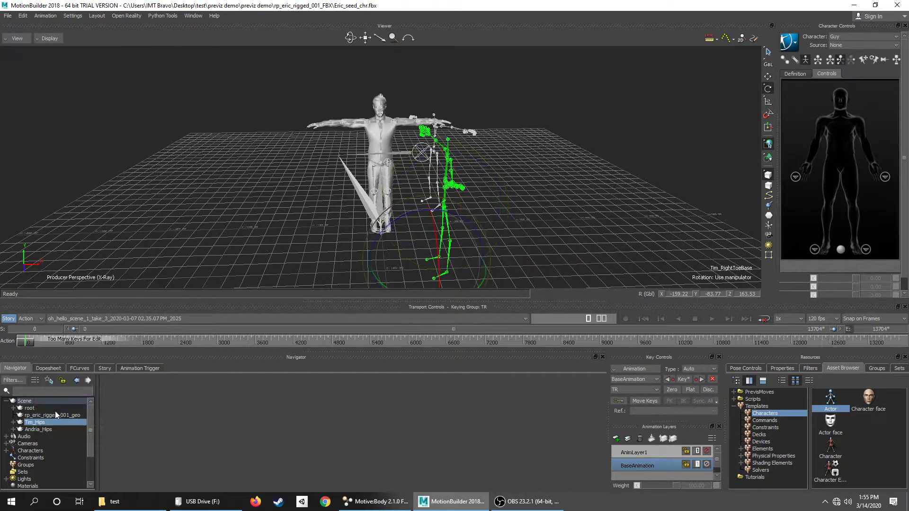
pyautogui.keyDown('ctrl'); pyautogui.keyDown('shift'); pyautogui.moveTo(308, 234); pyautogui.dragTo(360, 258); pyautogui.keyUp('shift'); pyautogui.keyUp('ctrl')
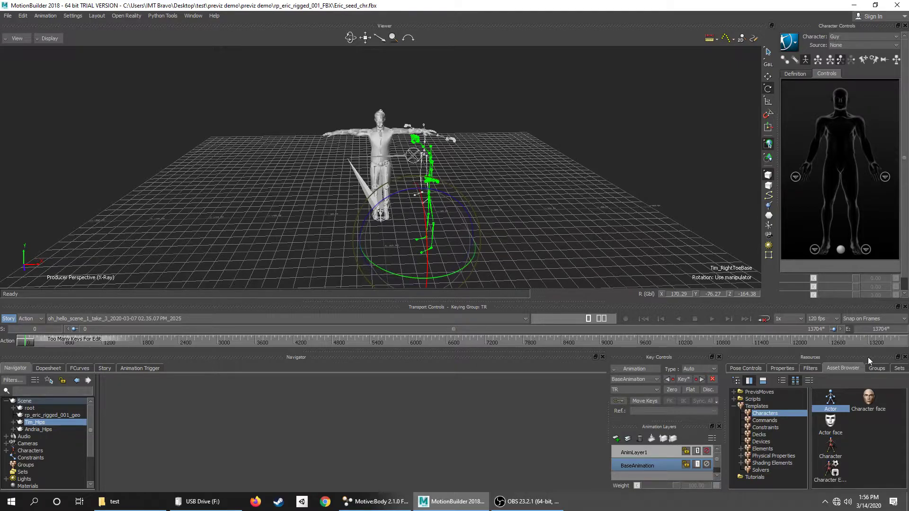
# Turn the first skeleton's selected branch about its vertical axis and set the hips' local Y rotation to 0, checking it from the front
pyautogui.click(782, 368)
pyautogui.moveTo(384, 269); pyautogui.dragTo(430, 276)
pyautogui.doubleClick(863, 460)
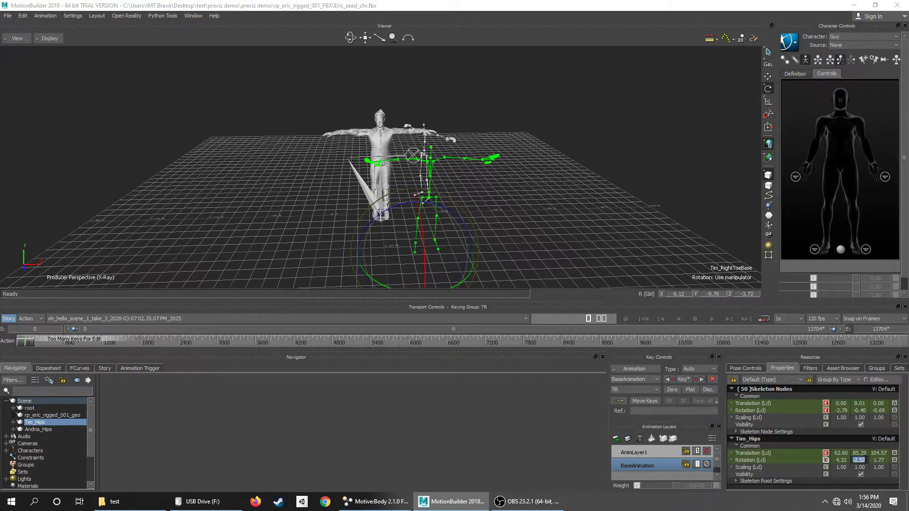
pyautogui.write('0')
pyautogui.press('Return')
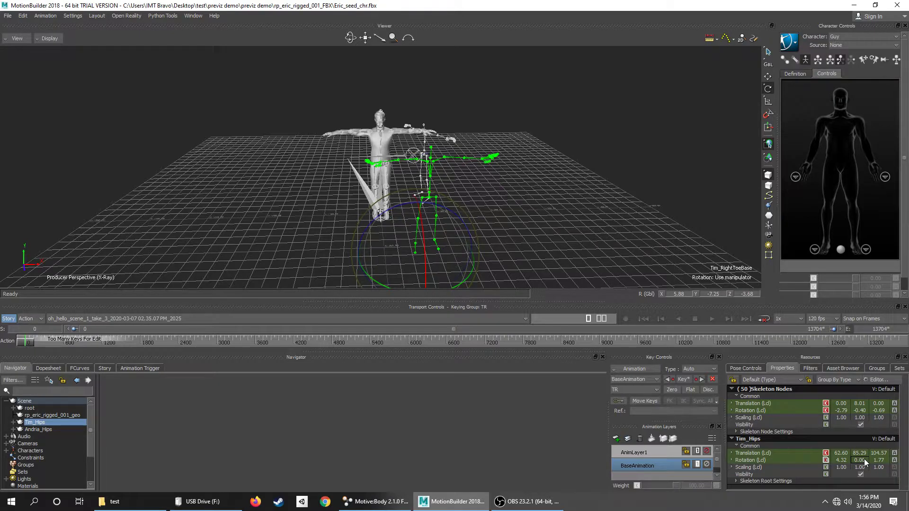
pyautogui.moveTo(595, 217); pyautogui.dragTo(554, 206)
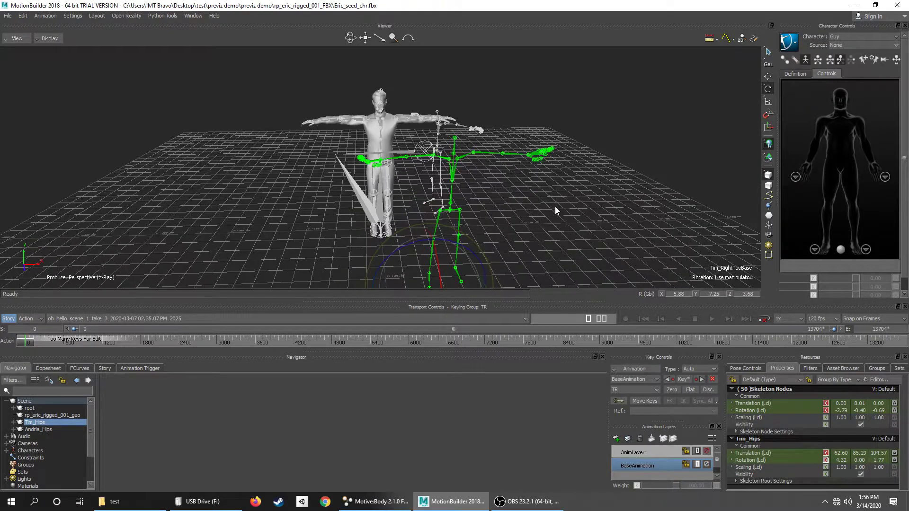
pyautogui.click(554, 204)
pyautogui.hotkey('ctrl', 'f')
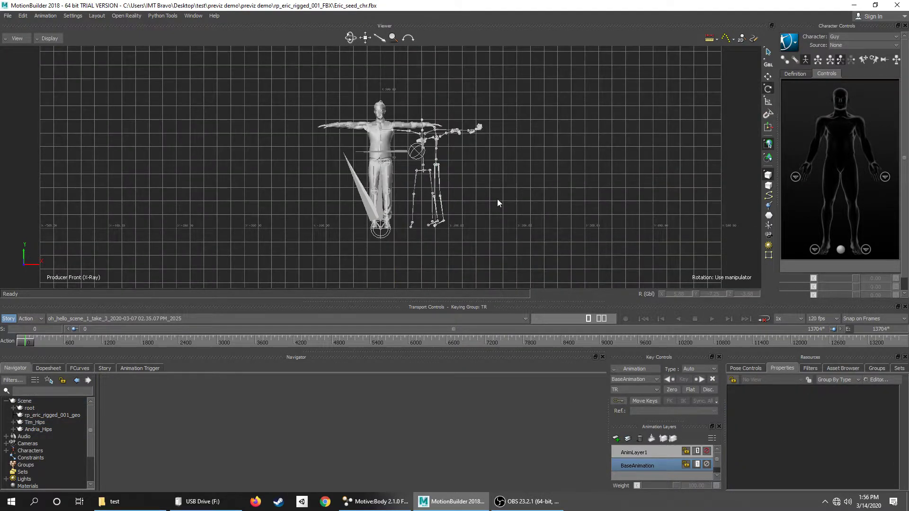
pyautogui.hotkey('ctrl', 'e')
# Apply a Character template to the first skeleton's hips and characterize it as a biped
pyautogui.keyDown('ctrl'); pyautogui.keyDown('shift'); pyautogui.moveTo(497, 199); pyautogui.dragTo(774, 433); pyautogui.keyUp('shift'); pyautogui.keyUp('ctrl')
pyautogui.click(845, 368)
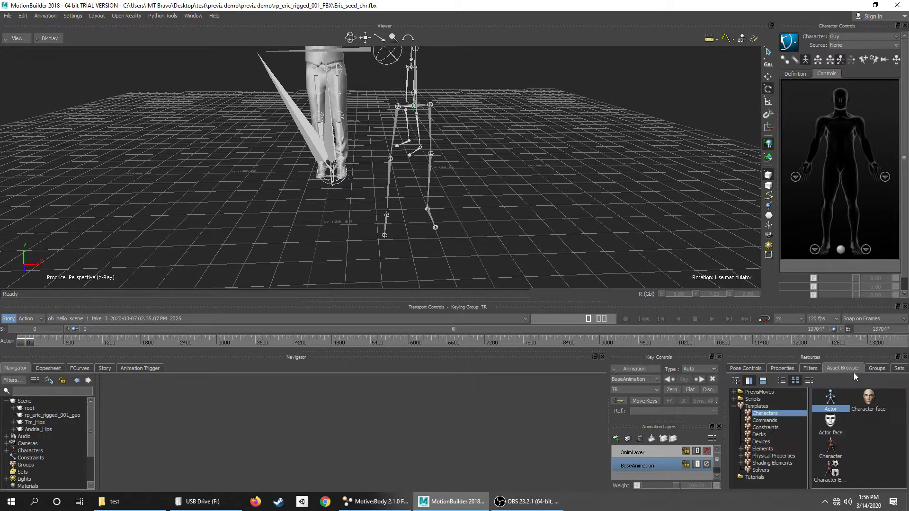
pyautogui.keyDown('ctrl'); pyautogui.keyDown('shift'); pyautogui.moveTo(454, 113); pyautogui.dragTo(510, 156); pyautogui.keyUp('shift'); pyautogui.keyUp('ctrl')
pyautogui.keyDown('shift'); pyautogui.moveTo(671, 210); pyautogui.dragTo(615, 189); pyautogui.keyUp('shift')
pyautogui.click(836, 445)
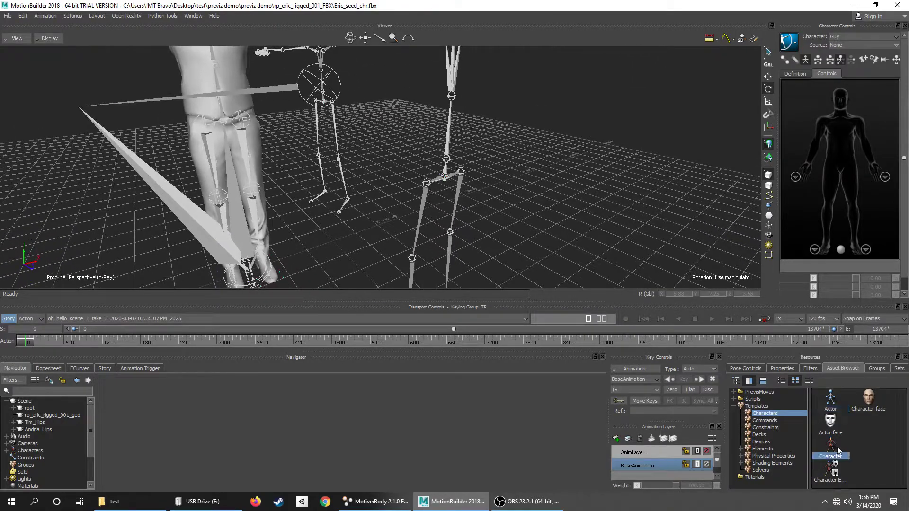
pyautogui.moveTo(831, 447); pyautogui.dragTo(441, 183)
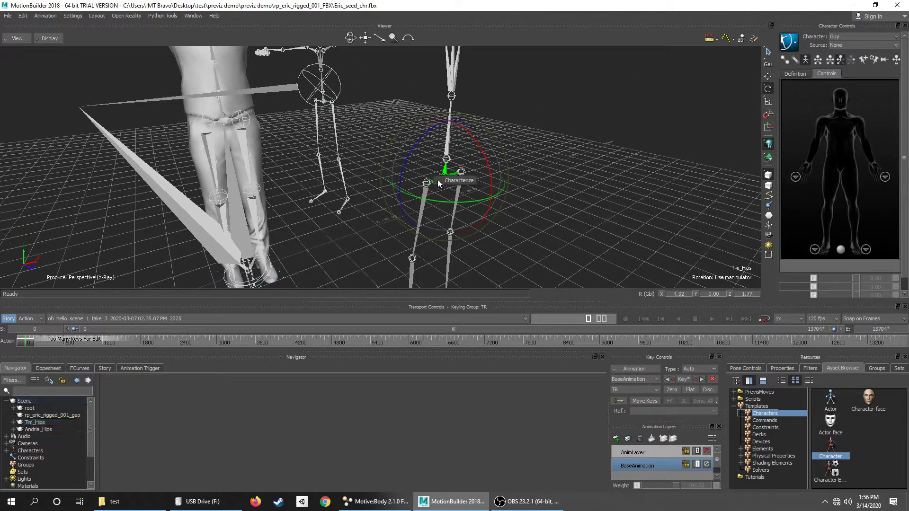
pyautogui.click(444, 184)
pyautogui.click(415, 279)
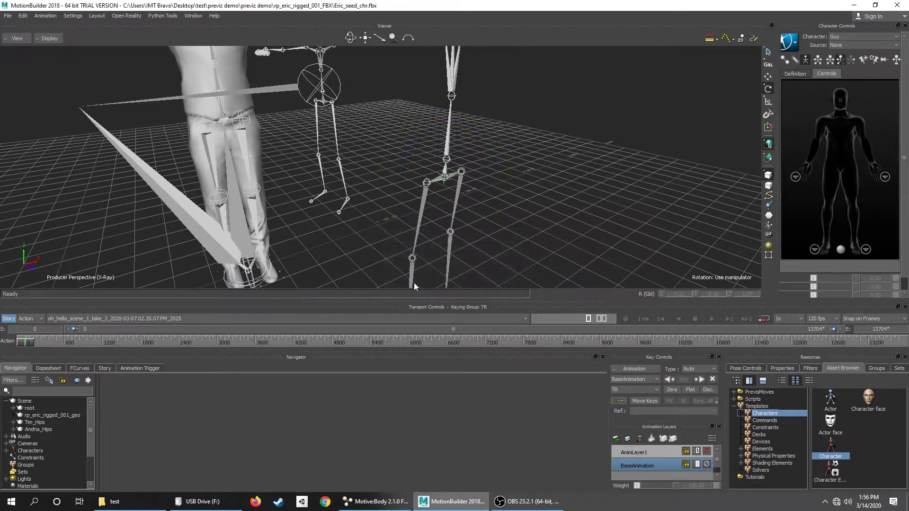
# Rename the new character with the first performer's first name followed by "_data"
pyautogui.click(6, 451)
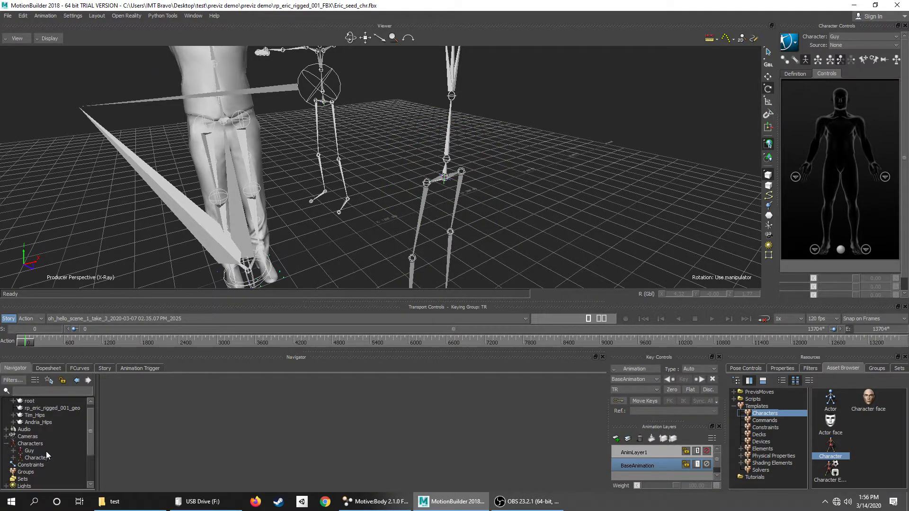
pyautogui.click(37, 458)
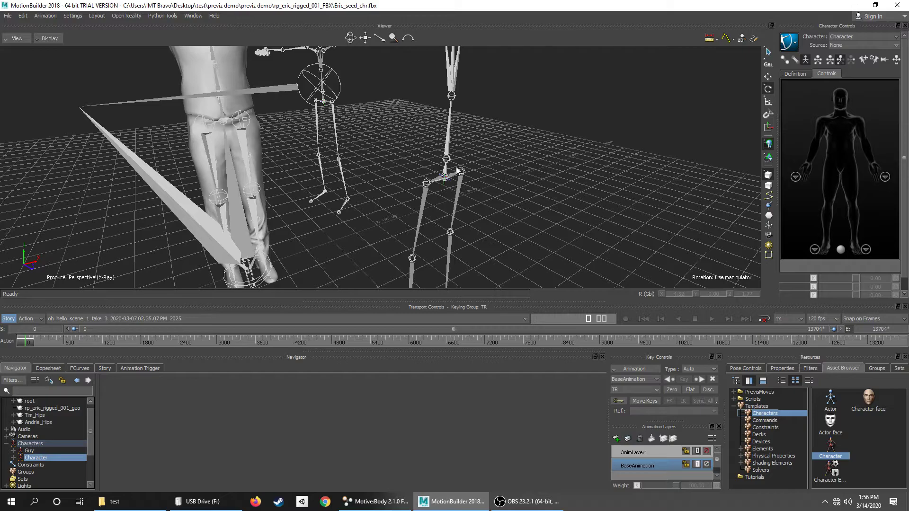
pyautogui.click(457, 184)
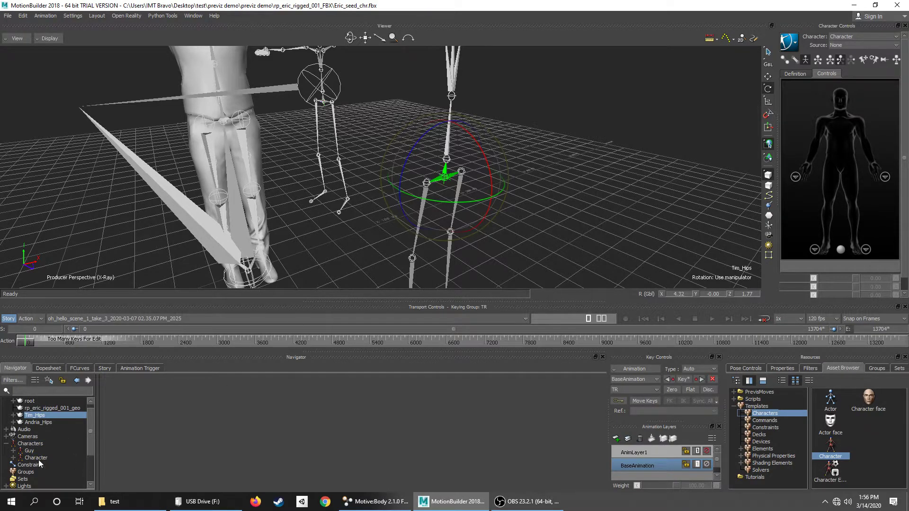
pyautogui.rightClick(37, 458)
pyautogui.click(65, 408)
pyautogui.write('Tim_data')
pyautogui.press('Return')
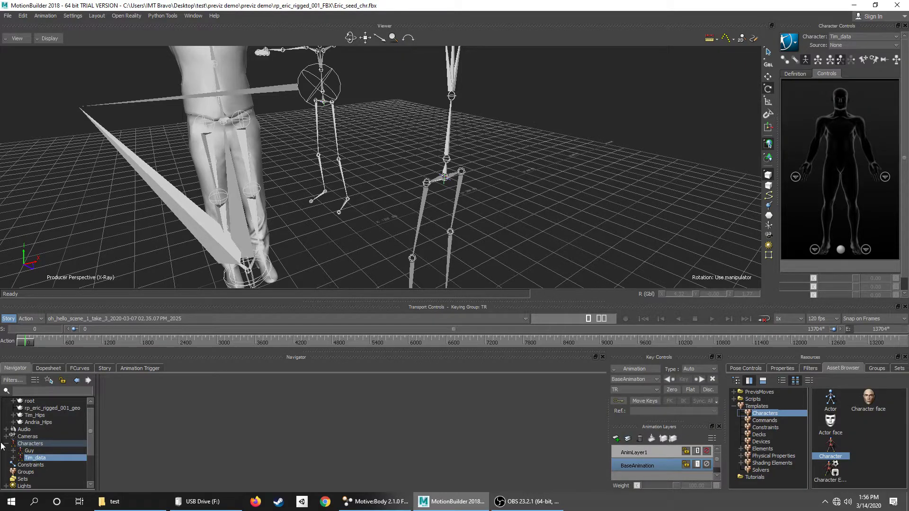
# Select the whole branch of the second motion capture skeleton, starting from its hips
pyautogui.keyDown('ctrl'); pyautogui.keyDown('shift'); pyautogui.moveTo(360, 165); pyautogui.dragTo(360, 158); pyautogui.keyUp('shift'); pyautogui.keyUp('ctrl')
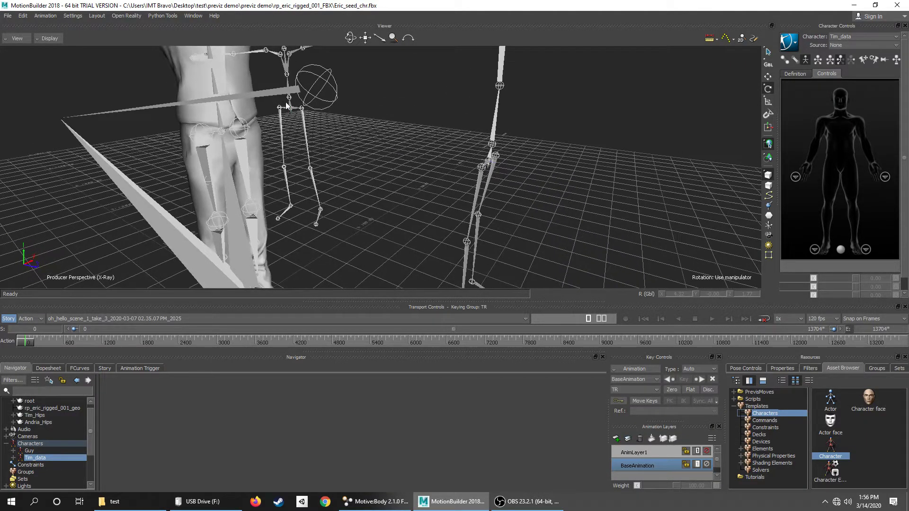
pyautogui.click(358, 142)
pyautogui.scroll(3, 357, 142)
pyautogui.click(268, 91)
pyautogui.click(35, 422)
pyautogui.click(45, 429)
pyautogui.rightClick(44, 429)
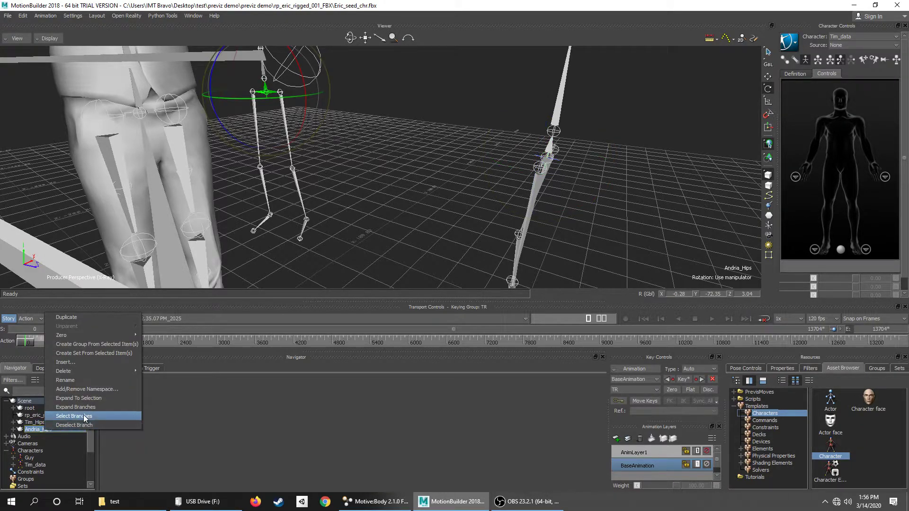
pyautogui.click(84, 417)
pyautogui.scroll(-3, 276, 137)
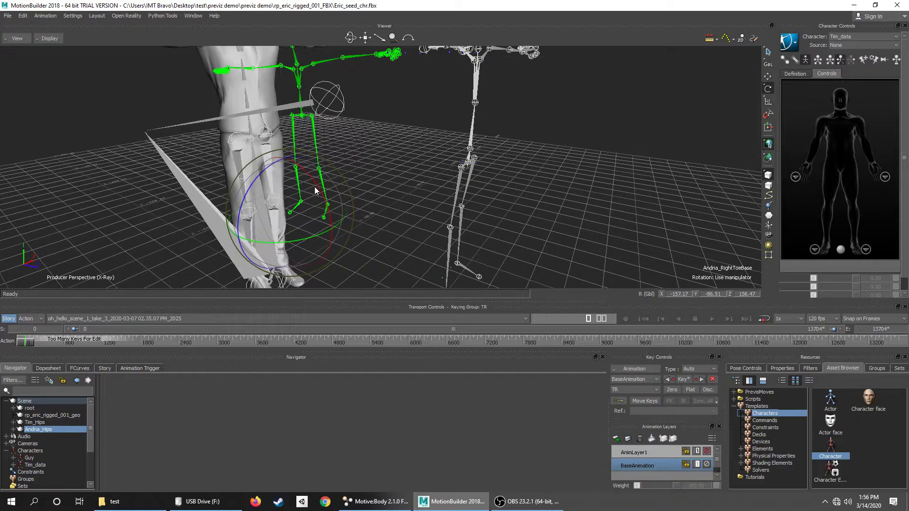
# Turn the second skeleton about its vertical axis and set the hips' local Y rotation to 0
pyautogui.click(781, 368)
pyautogui.moveTo(281, 244); pyautogui.dragTo(320, 249)
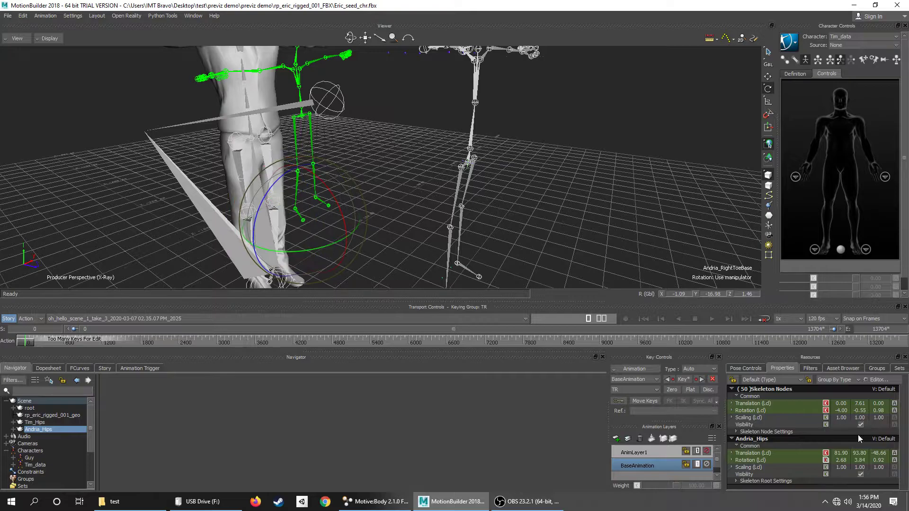
pyautogui.doubleClick(859, 460)
pyautogui.write('0')
pyautogui.press('Return')
# Apply a Character template to the second skeleton's hips and characterize it as a biped
pyautogui.click(393, 109)
pyautogui.keyDown('ctrl'); pyautogui.keyDown('shift'); pyautogui.moveTo(367, 118); pyautogui.dragTo(509, 326); pyautogui.keyUp('shift'); pyautogui.keyUp('ctrl')
pyautogui.keyDown('shift'); pyautogui.moveTo(560, 218); pyautogui.dragTo(425, 132); pyautogui.keyUp('shift')
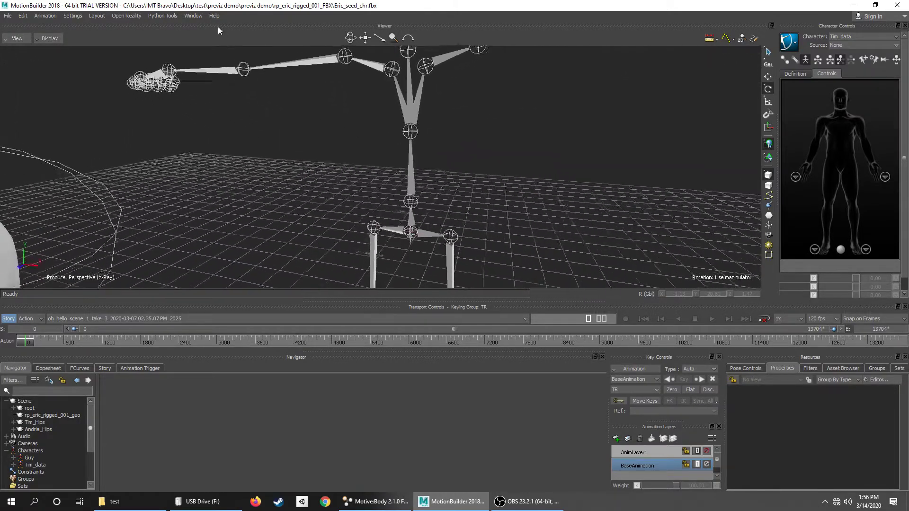
pyautogui.click(844, 368)
pyautogui.moveTo(833, 451); pyautogui.dragTo(422, 229)
pyautogui.click(436, 230)
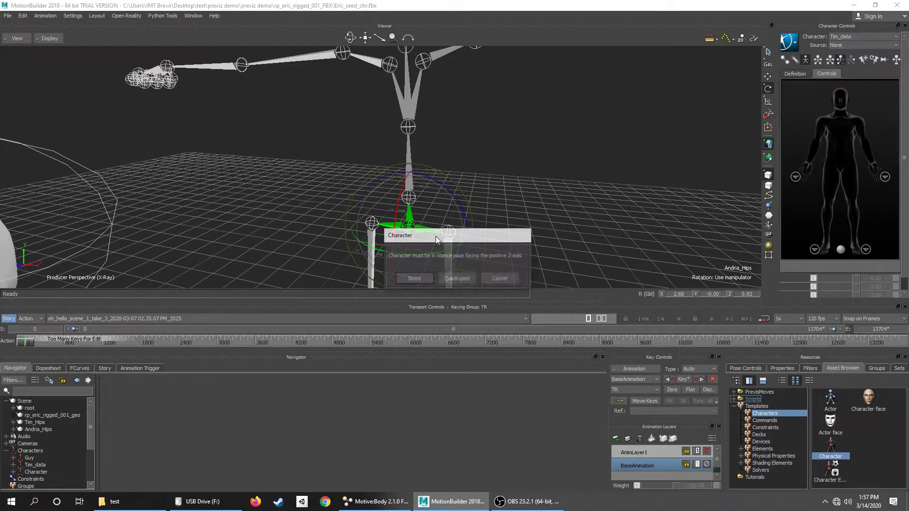
pyautogui.click(414, 279)
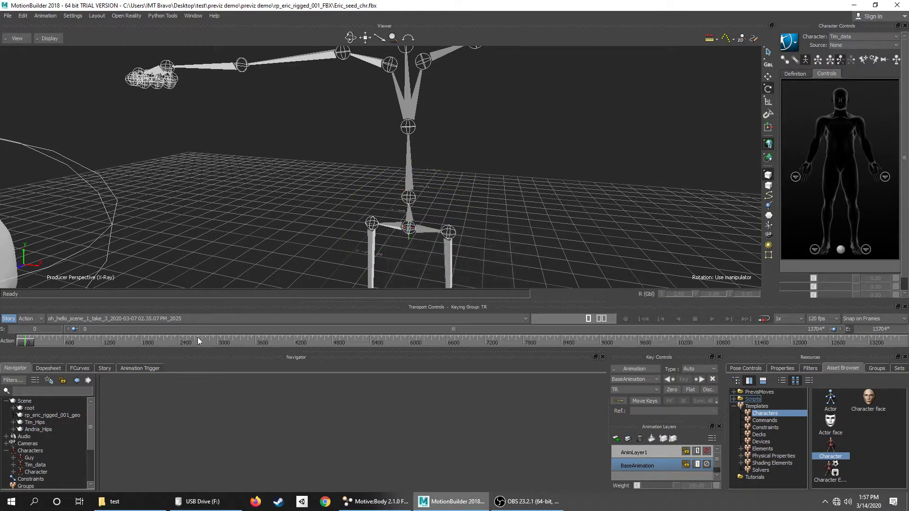
# Rename the second skeleton's character with the second performer's first name followed by "_data"
pyautogui.rightClick(34, 475)
pyautogui.click(82, 420)
pyautogui.write('Andria_data')
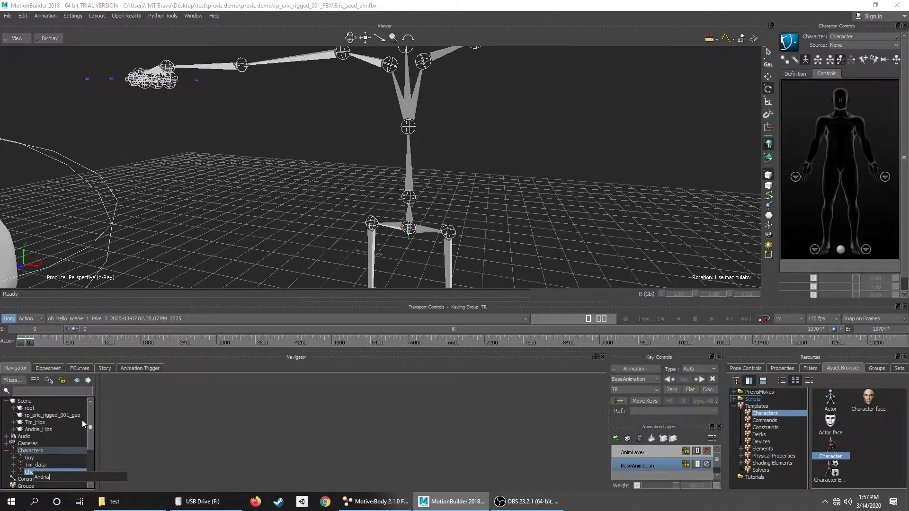
pyautogui.press('Return')
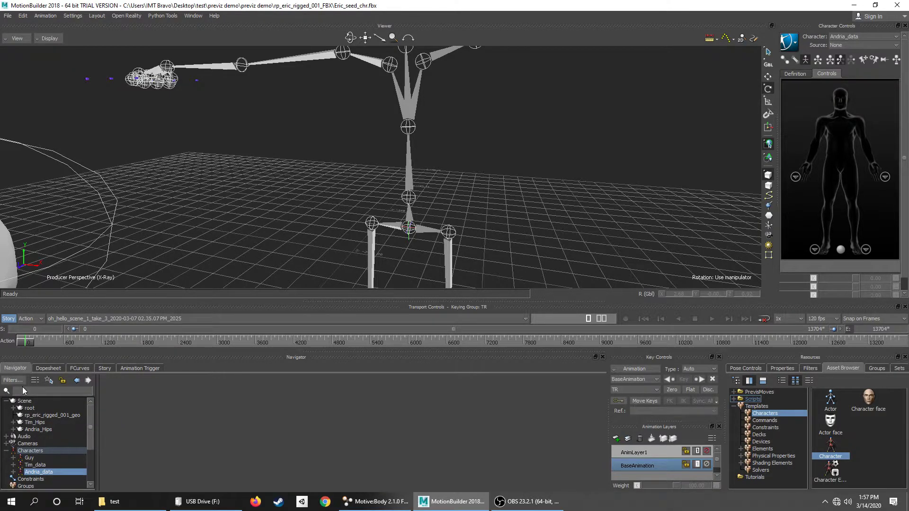
# Set the character Guy's input type to Character with the first performer's data character as source, and make the input active
pyautogui.scroll(-10, 211, 163)
pyautogui.scroll(4, 236, 161)
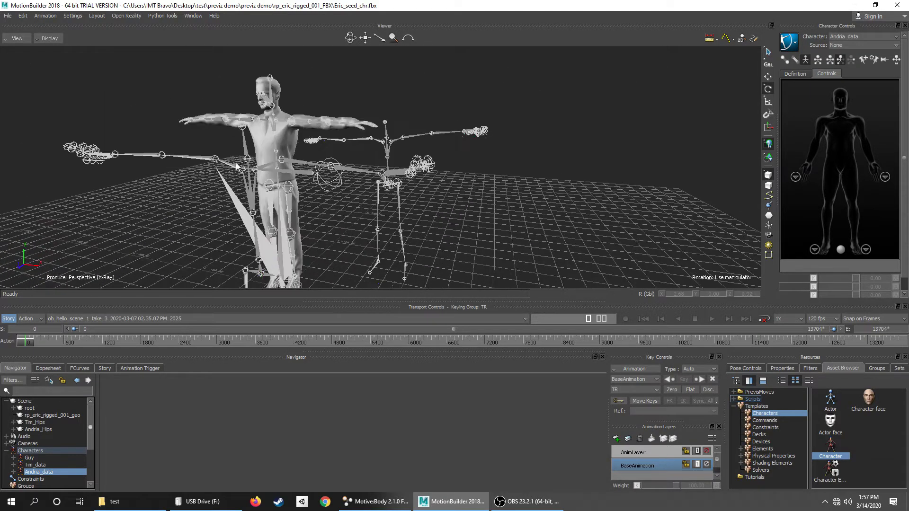
pyautogui.scroll(-1, 236, 163)
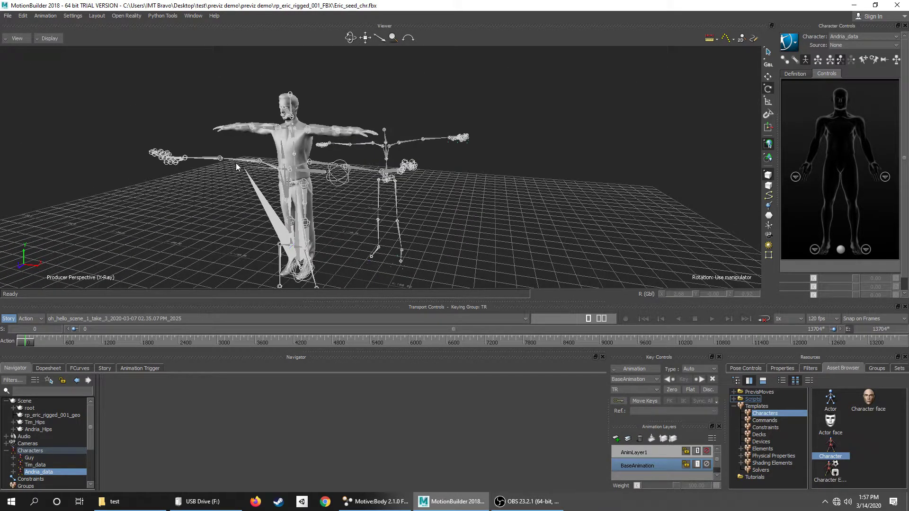
pyautogui.click(30, 458)
pyautogui.doubleClick(32, 459)
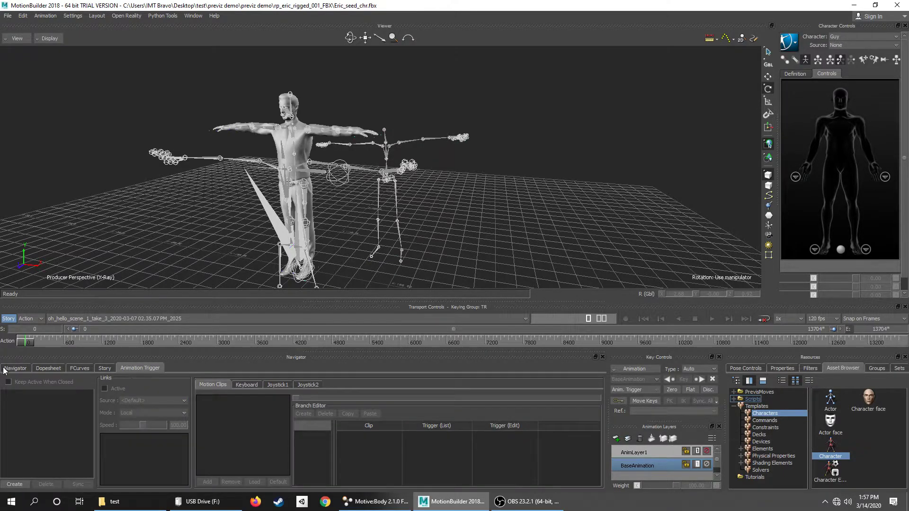
pyautogui.click(5, 369)
pyautogui.click(166, 396)
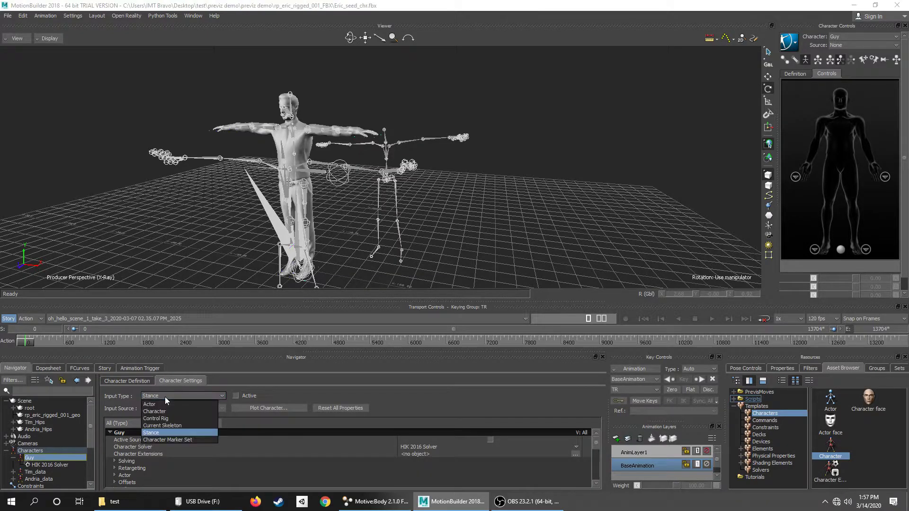
pyautogui.click(157, 411)
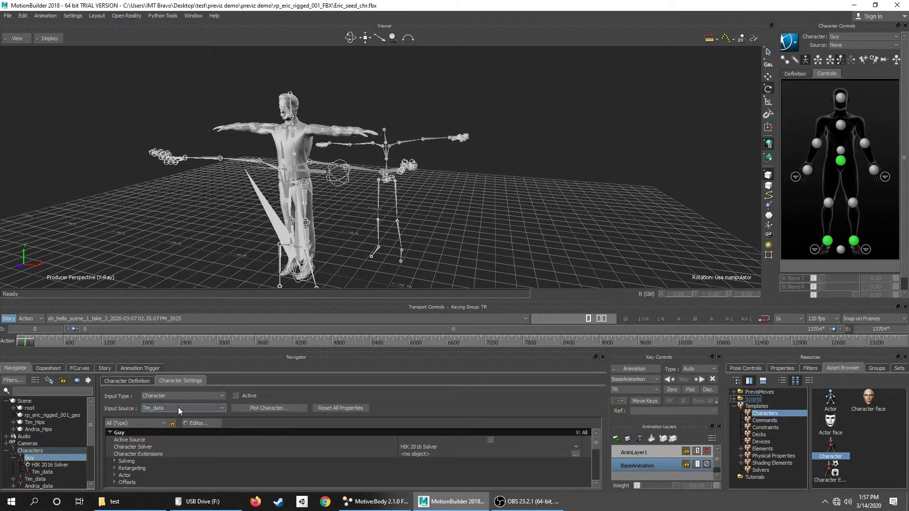
pyautogui.click(234, 397)
pyautogui.scroll(-3, 199, 189)
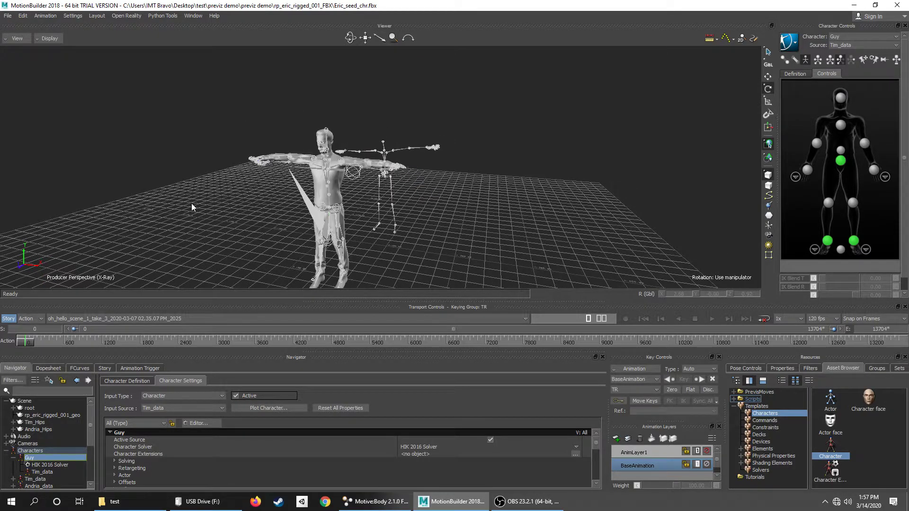
# Display models only and play the retargeted take, examining Guy's body and face motion from several angles before stopping playback
pyautogui.hotkey('ctrl', 'a')
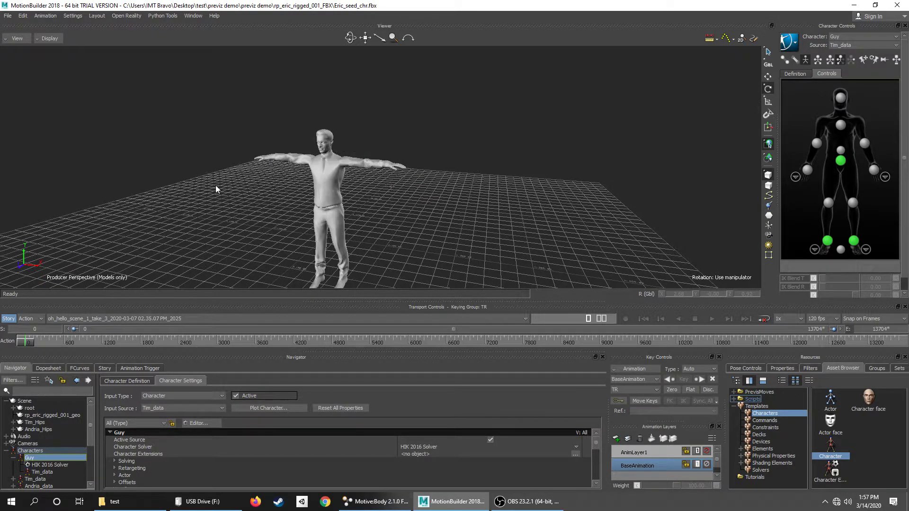
pyautogui.click(712, 318)
pyautogui.keyDown('ctrl'); pyautogui.keyDown('shift'); pyautogui.moveTo(198, 226); pyautogui.dragTo(315, 205); pyautogui.keyUp('shift'); pyautogui.keyUp('ctrl')
pyautogui.moveTo(52, 339); pyautogui.dragTo(325, 350)
pyautogui.click(712, 319)
pyautogui.keyDown('ctrl'); pyautogui.keyDown('shift'); pyautogui.moveTo(516, 180); pyautogui.dragTo(484, 208); pyautogui.keyUp('shift'); pyautogui.keyUp('ctrl')
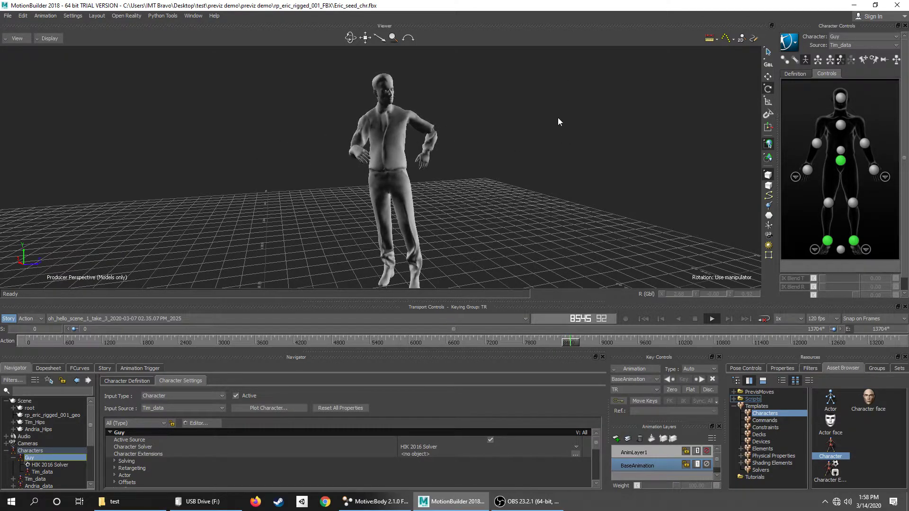
pyautogui.keyDown('ctrl'); pyautogui.moveTo(496, 136); pyautogui.dragTo(498, 208); pyautogui.keyUp('ctrl')
pyautogui.keyDown('shift'); pyautogui.moveTo(589, 95); pyautogui.dragTo(595, 186); pyautogui.keyUp('shift')
pyautogui.keyDown('ctrl'); pyautogui.moveTo(547, 159); pyautogui.dragTo(547, 201); pyautogui.keyUp('ctrl')
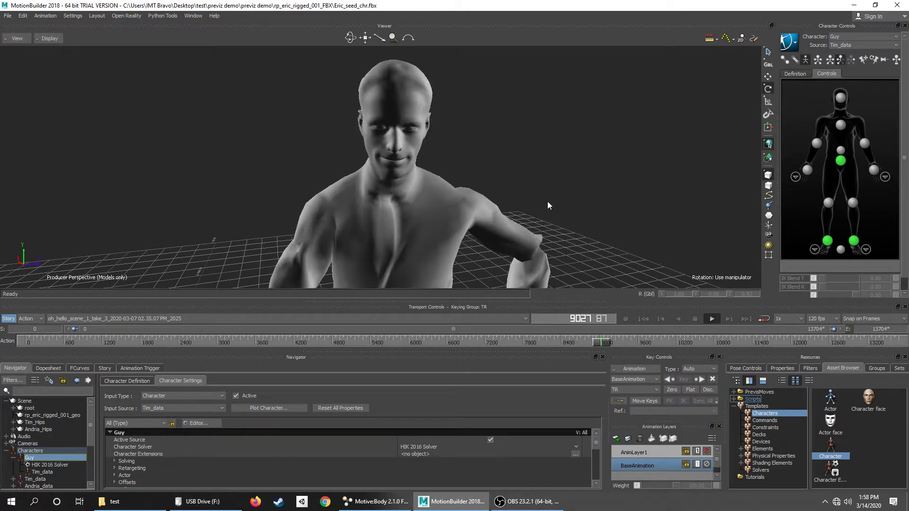
pyautogui.keyDown('ctrl'); pyautogui.moveTo(553, 141); pyautogui.dragTo(545, 86); pyautogui.keyUp('ctrl')
pyautogui.moveTo(530, 249)
pyautogui.keyDown('ctrl'); pyautogui.mouseDown()
pyautogui.moveTo(500, 196)
pyautogui.moveTo(508, 155)
pyautogui.moveTo(508, 175)
pyautogui.mouseUp(); pyautogui.keyUp('ctrl')
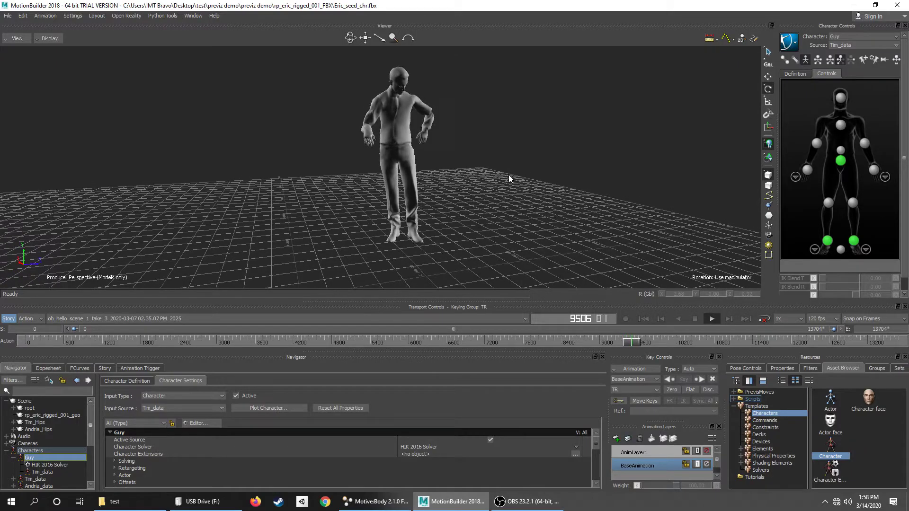
pyautogui.keyDown('ctrl'); pyautogui.keyDown('shift'); pyautogui.moveTo(464, 155); pyautogui.dragTo(322, 158); pyautogui.keyUp('shift'); pyautogui.keyUp('ctrl')
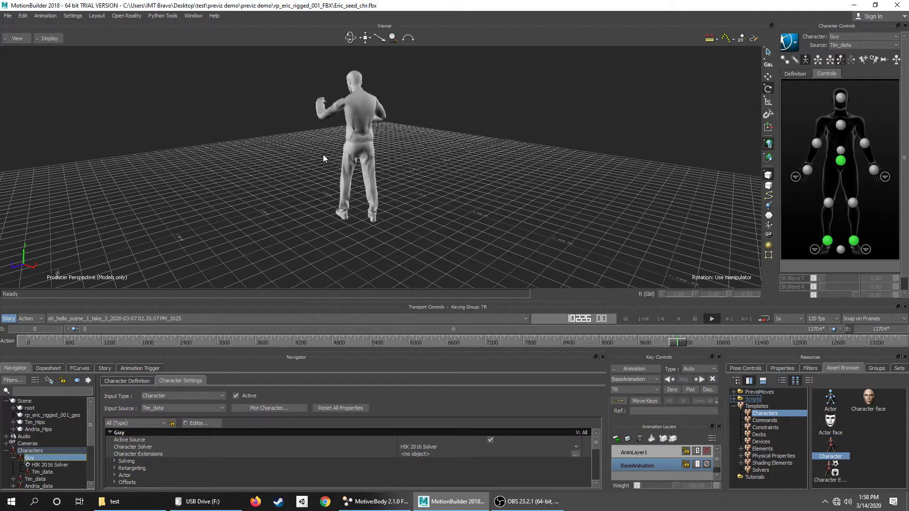
pyautogui.keyDown('ctrl'); pyautogui.keyDown('shift'); pyautogui.moveTo(322, 154); pyautogui.dragTo(459, 188); pyautogui.keyUp('shift'); pyautogui.keyUp('ctrl')
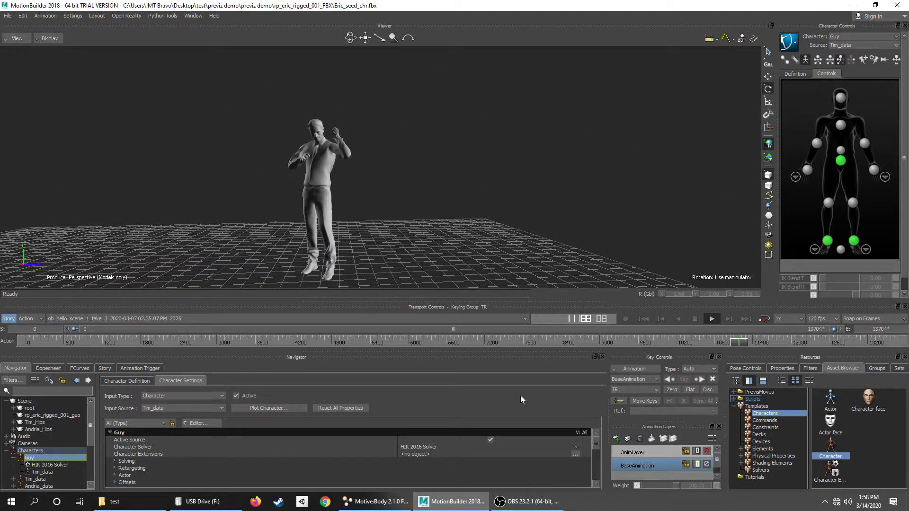
pyautogui.click(694, 318)
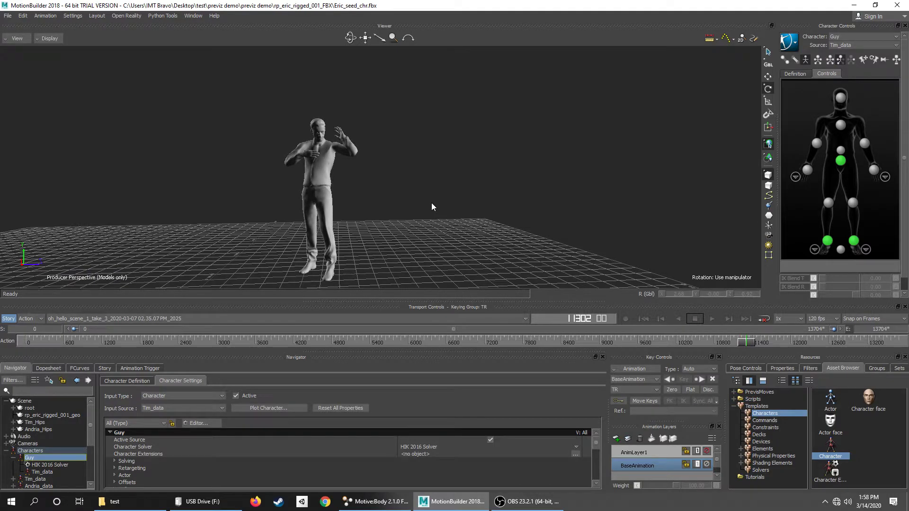
# Merge a second copy of Eric_seed_chr from the rp_eric_rigged_001_FBX folder into the scene with no animation
pyautogui.hotkey('ctrl', 'a')
pyautogui.keyDown('ctrl'); pyautogui.moveTo(413, 216); pyautogui.dragTo(404, 183); pyautogui.keyUp('ctrl')
pyautogui.hotkey('alt', 'Tab')
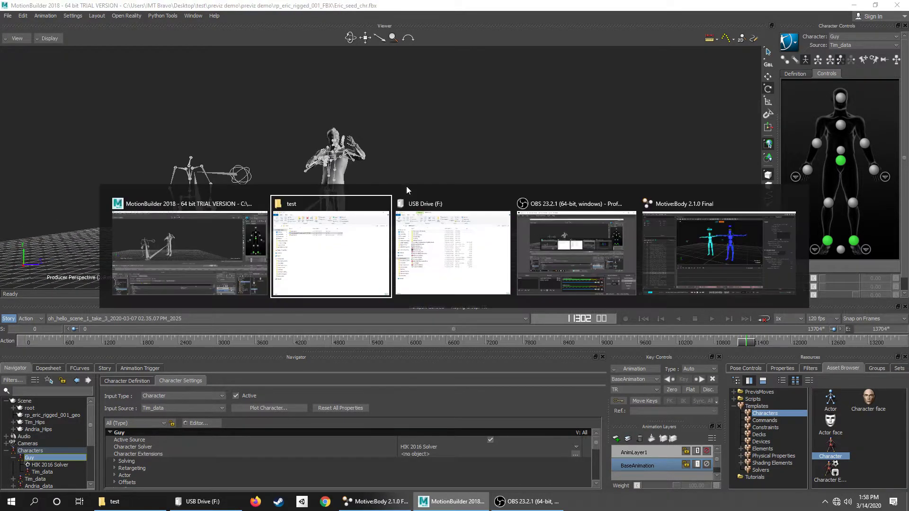
pyautogui.click(349, 270)
pyautogui.moveTo(876, 113); pyautogui.dragTo(677, 92)
pyautogui.doubleClick(310, 194)
pyautogui.doubleClick(311, 194)
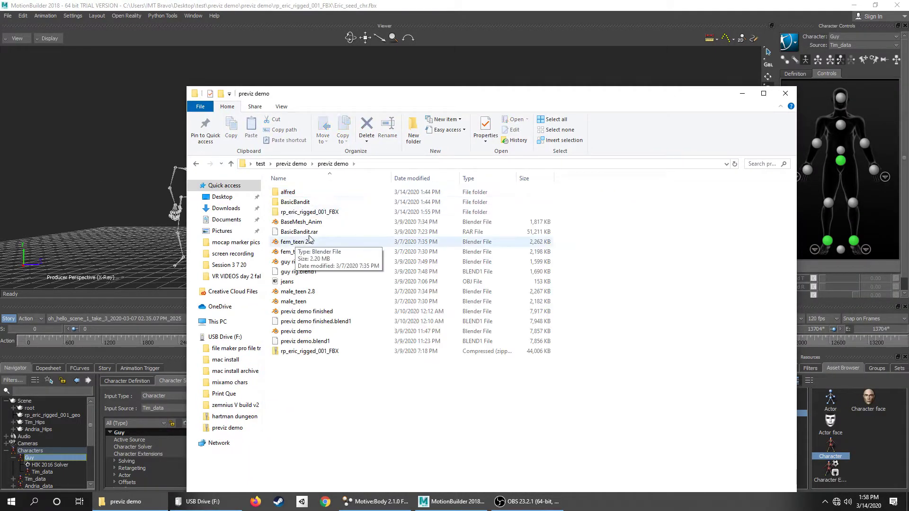
pyautogui.doubleClick(308, 213)
pyautogui.moveTo(297, 203); pyautogui.dragTo(69, 195)
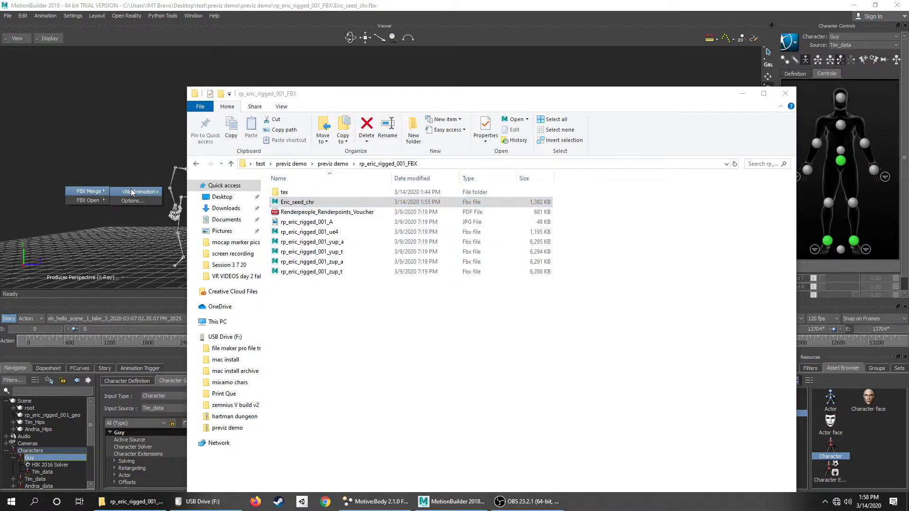
pyautogui.click(135, 191)
pyautogui.scroll(-2, 166, 196)
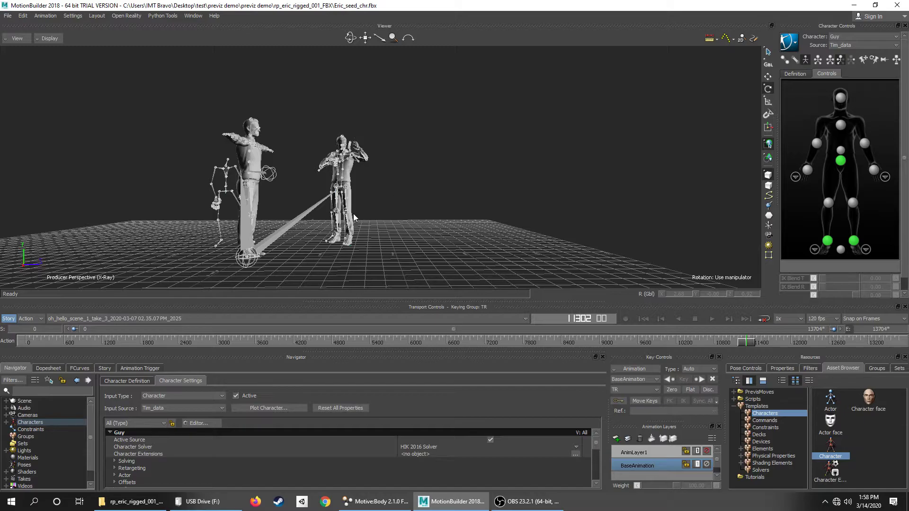
pyautogui.moveTo(490, 177); pyautogui.dragTo(549, 152)
# Rename the newly merged character as "Guy 2"
pyautogui.doubleClick(28, 422)
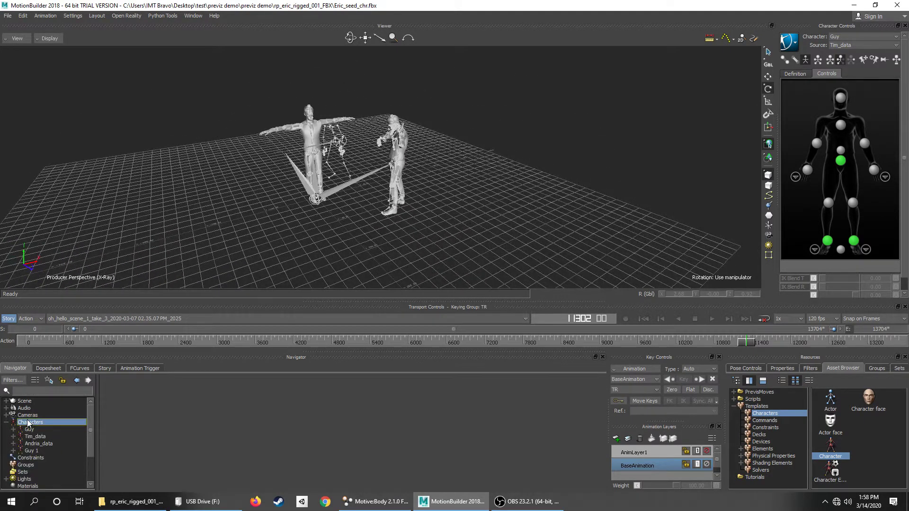
pyautogui.click(40, 450)
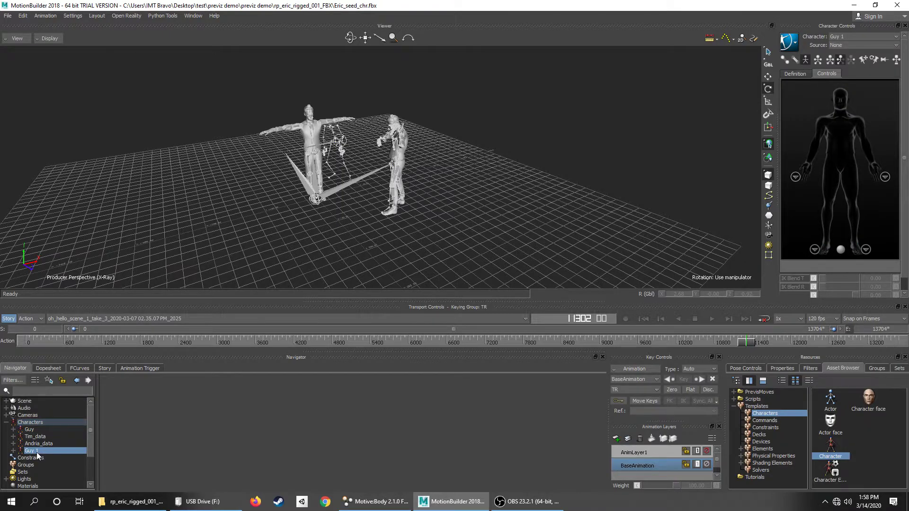
pyautogui.rightClick(36, 453)
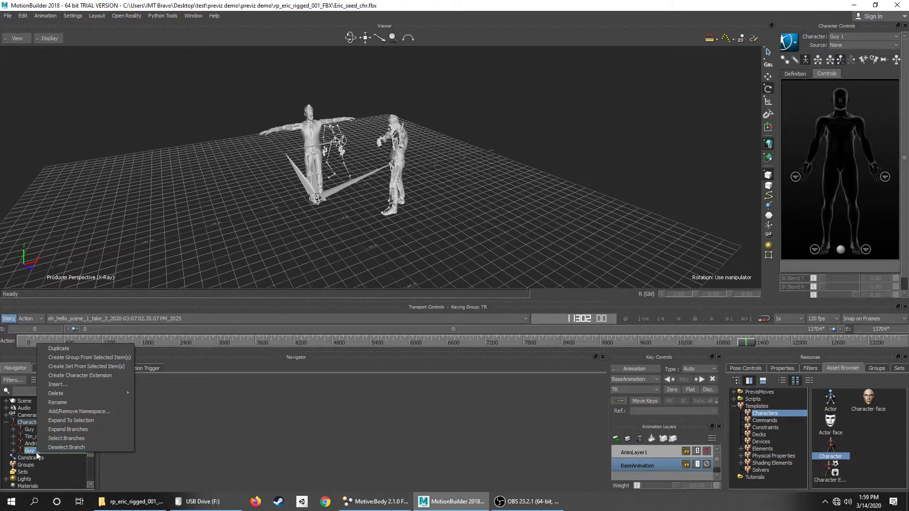
pyautogui.click(55, 402)
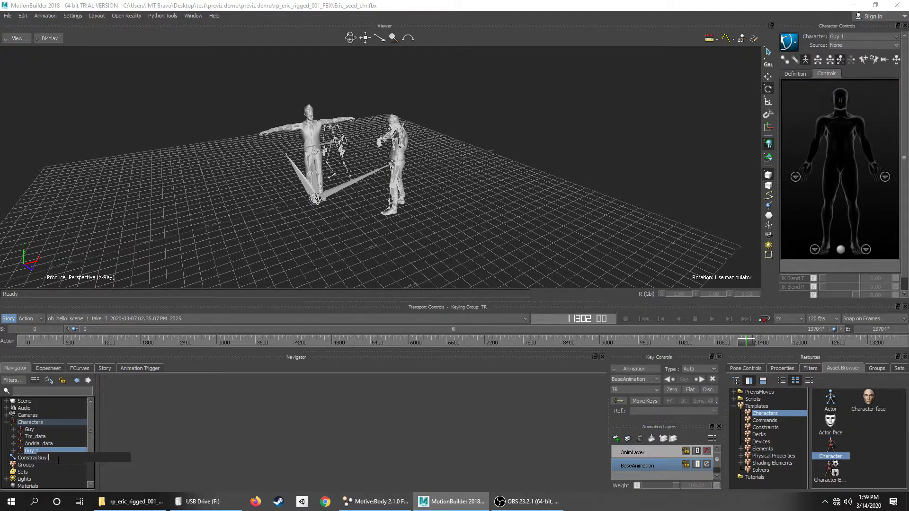
pyautogui.write('2')
pyautogui.press('Return')
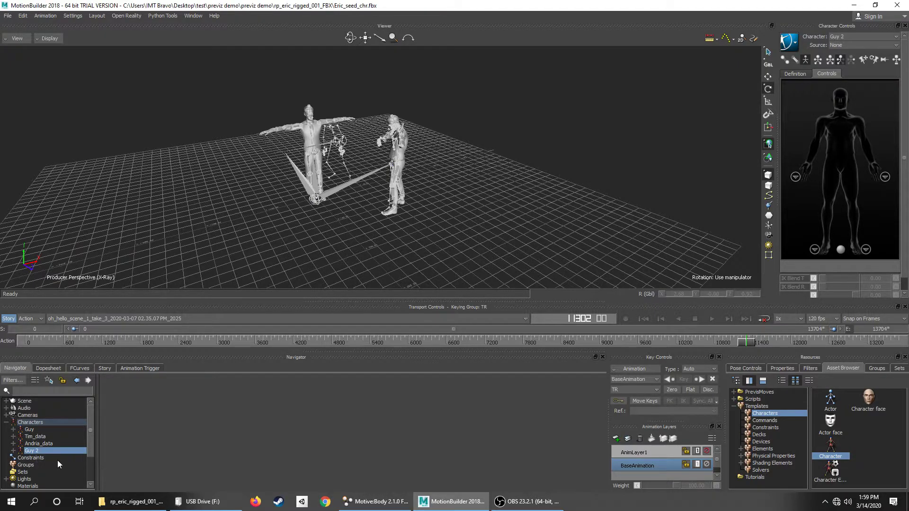
# Rename the original character Guy as "Guy_1"
pyautogui.click(31, 431)
pyautogui.rightClick(32, 431)
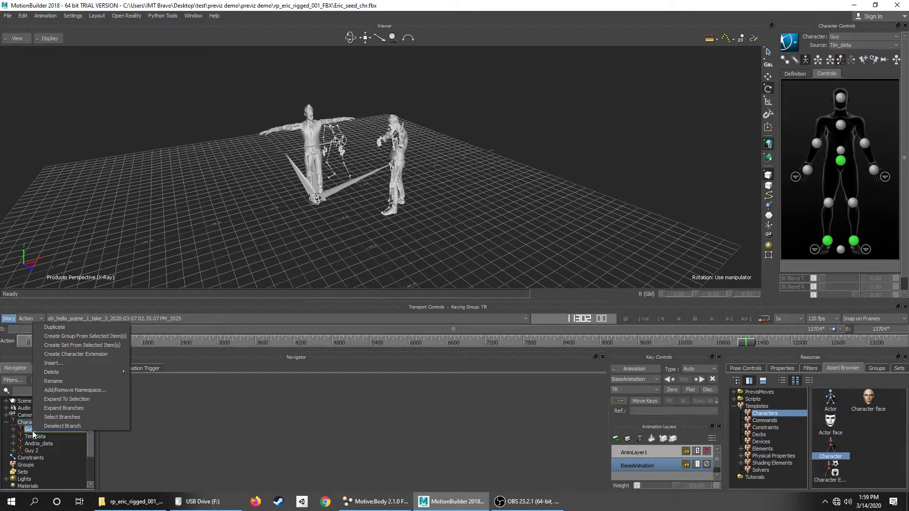
pyautogui.click(47, 381)
pyautogui.press('End')
pyautogui.write('_1')
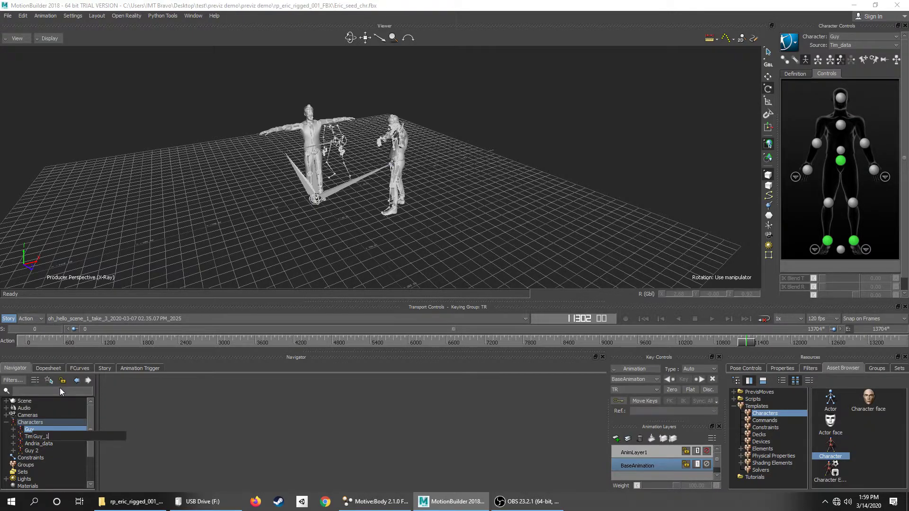
pyautogui.press('Return')
# Rename the second merged character as "Guy_2" to match the underscore naming of the first one
pyautogui.click(31, 452)
pyautogui.rightClick(32, 451)
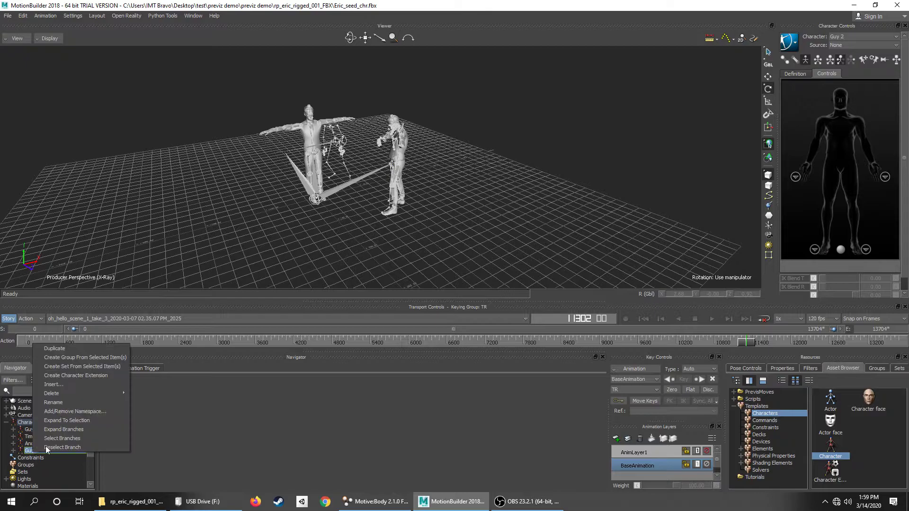
pyautogui.click(55, 404)
pyautogui.press('End')
pyautogui.press('BackSpace')
pyautogui.press('BackSpace')
pyautogui.write('_2')
pyautogui.press('Return')
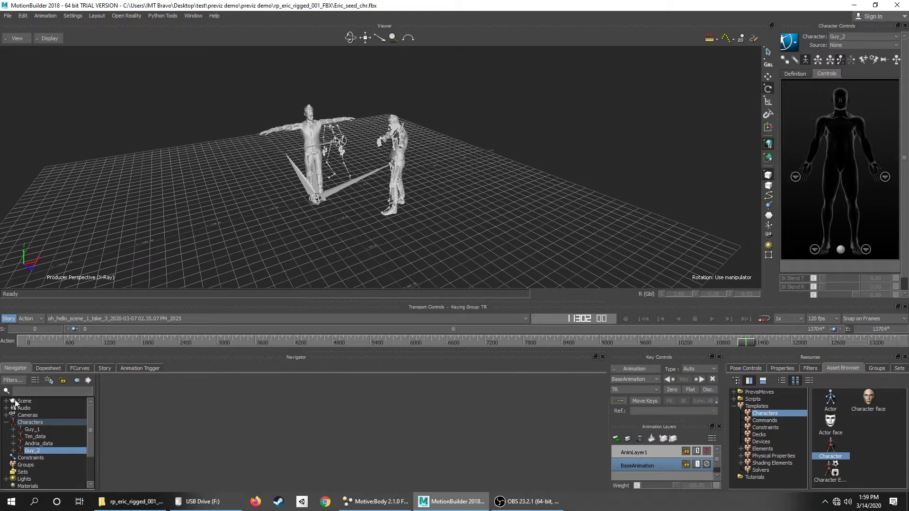
# Drive Guy_2 with Character input from the second performer's data character and make the input active
pyautogui.click(51, 452)
pyautogui.click(184, 395)
pyautogui.click(178, 400)
pyautogui.click(177, 408)
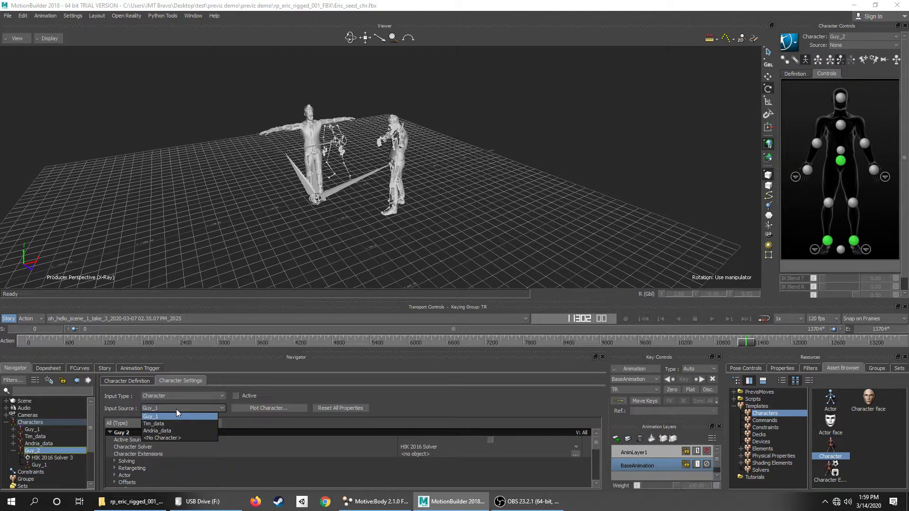
pyautogui.click(156, 424)
pyautogui.click(235, 397)
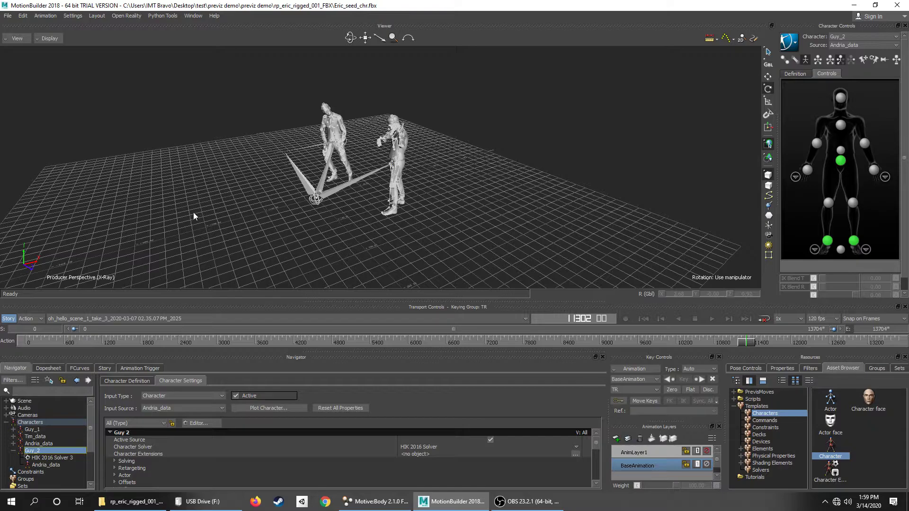
# Display models only and play the take, examining both retargeted characters' interaction up close before stopping playback
pyautogui.keyDown('ctrl'); pyautogui.keyDown('shift'); pyautogui.moveTo(193, 212); pyautogui.dragTo(212, 195); pyautogui.keyUp('shift'); pyautogui.keyUp('ctrl')
pyautogui.hotkey('ctrl', 'a')
pyautogui.hotkey('ctrl', 'a')
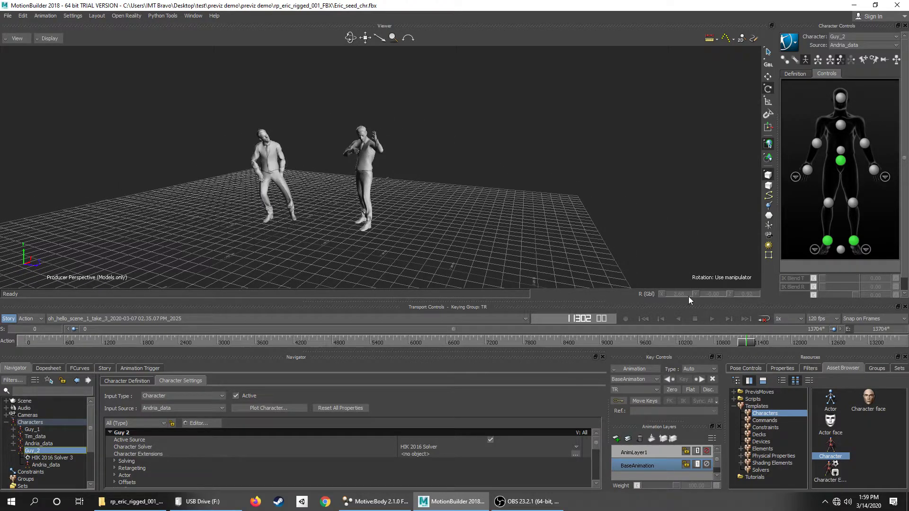
pyautogui.click(712, 319)
pyautogui.keyDown('ctrl'); pyautogui.moveTo(265, 157); pyautogui.dragTo(359, 188); pyautogui.keyUp('ctrl')
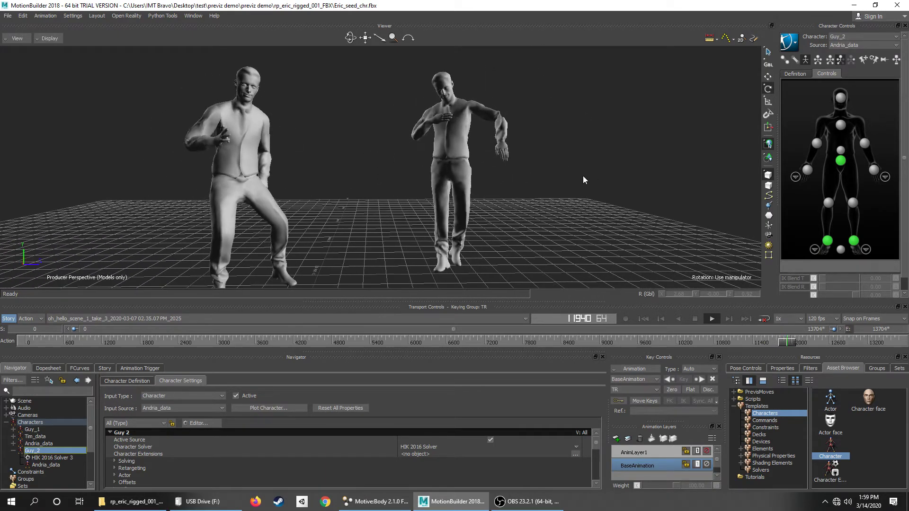
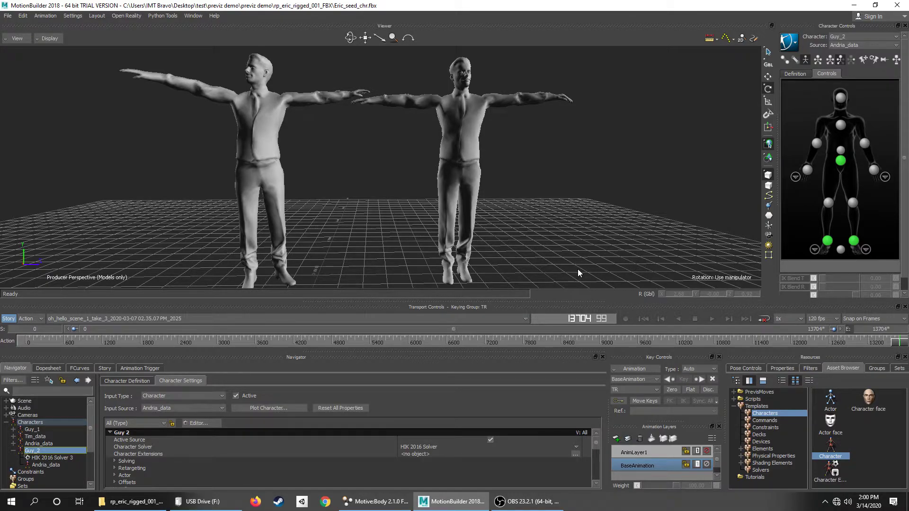
pyautogui.click(712, 317)
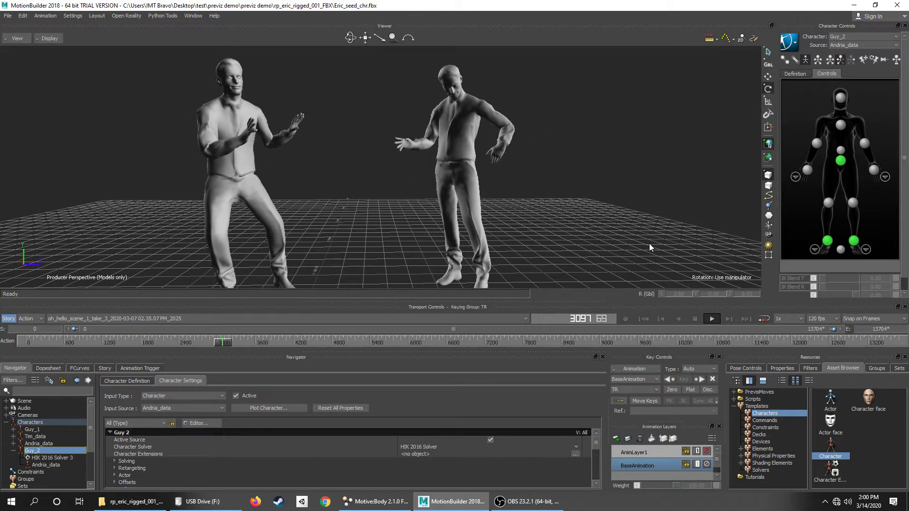
pyautogui.click(695, 318)
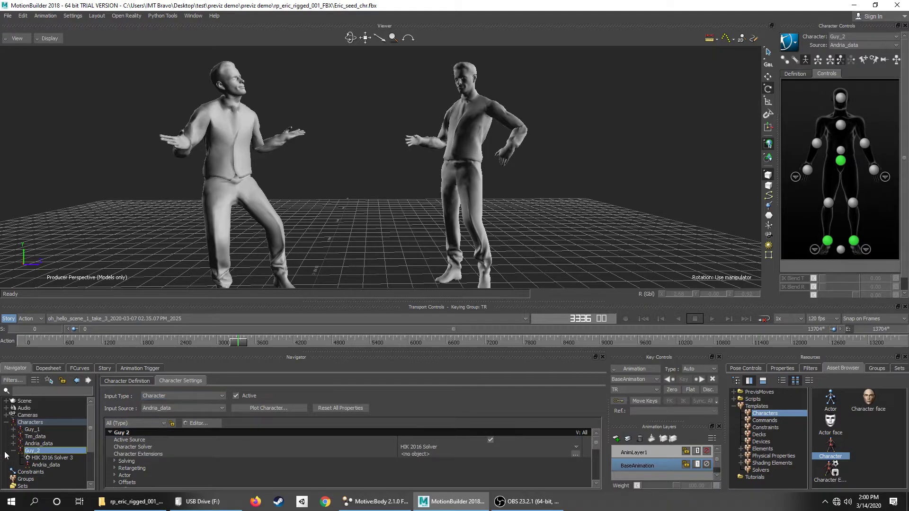
# Plot Guy_1's retargeted motion to its skeleton on frame at 30 FPS with the Unroll rotation filter, and scrub to check it
pyautogui.doubleClick(44, 429)
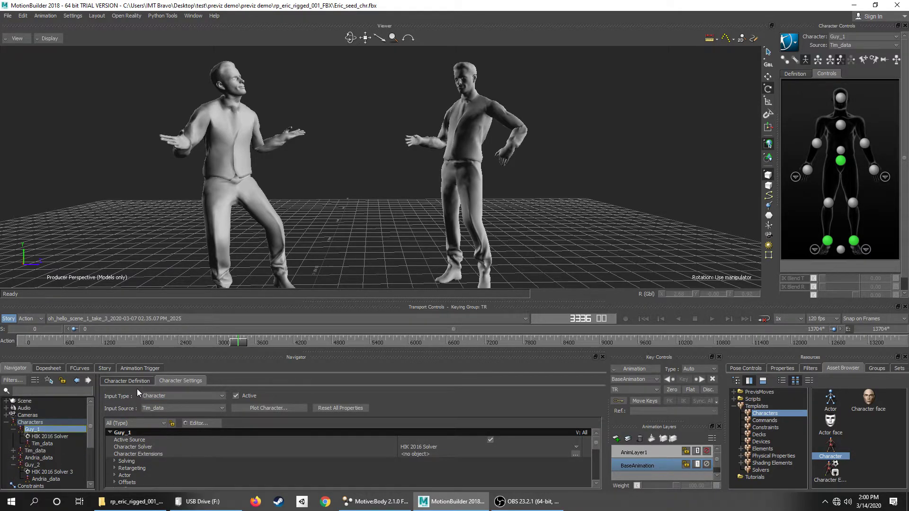
pyautogui.click(274, 405)
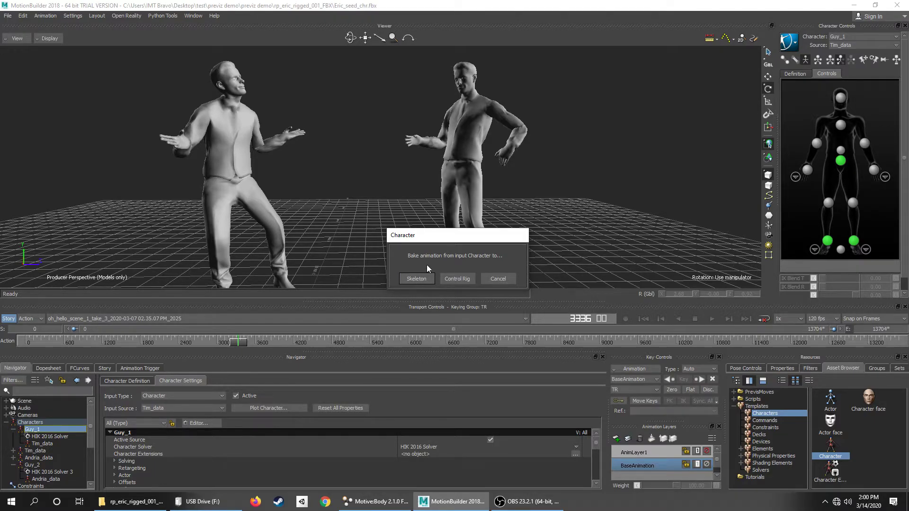
pyautogui.click(414, 279)
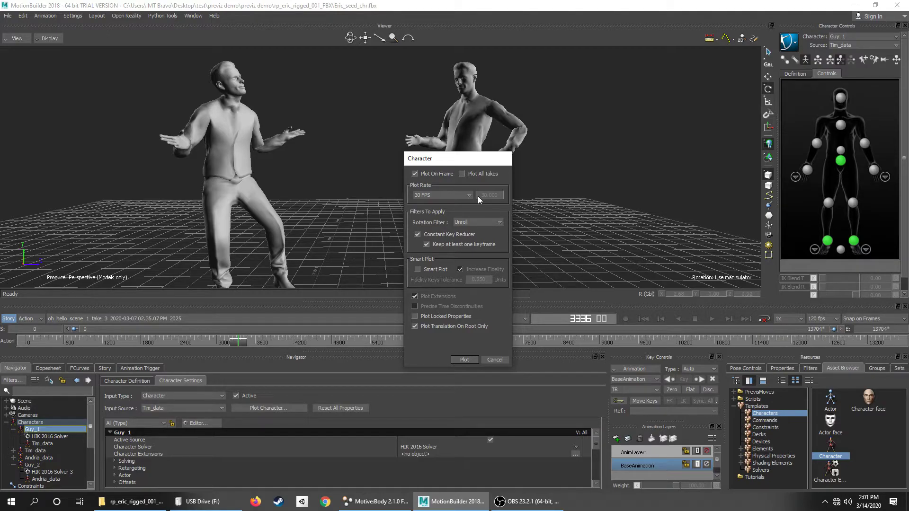
pyautogui.click(461, 359)
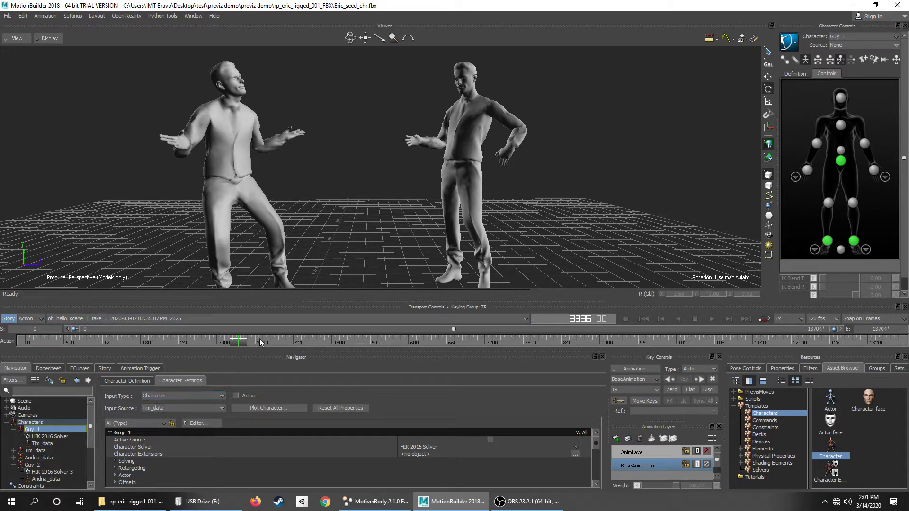
pyautogui.moveTo(235, 344)
pyautogui.mouseDown()
pyautogui.moveTo(169, 346)
pyautogui.moveTo(244, 343)
pyautogui.mouseUp()
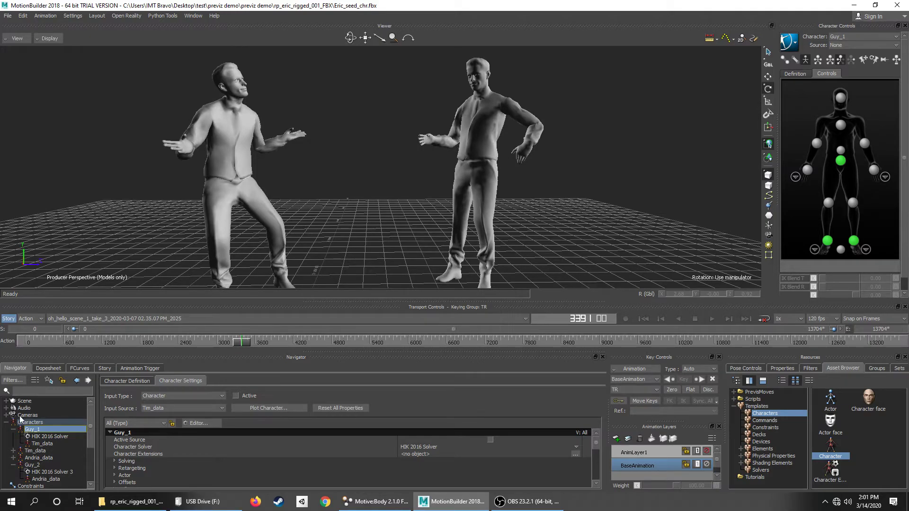
# Select the first performer's whole skeleton branch, switch to X-Ray display and scrub to compare it with Guy_1's motion
pyautogui.click(7, 402)
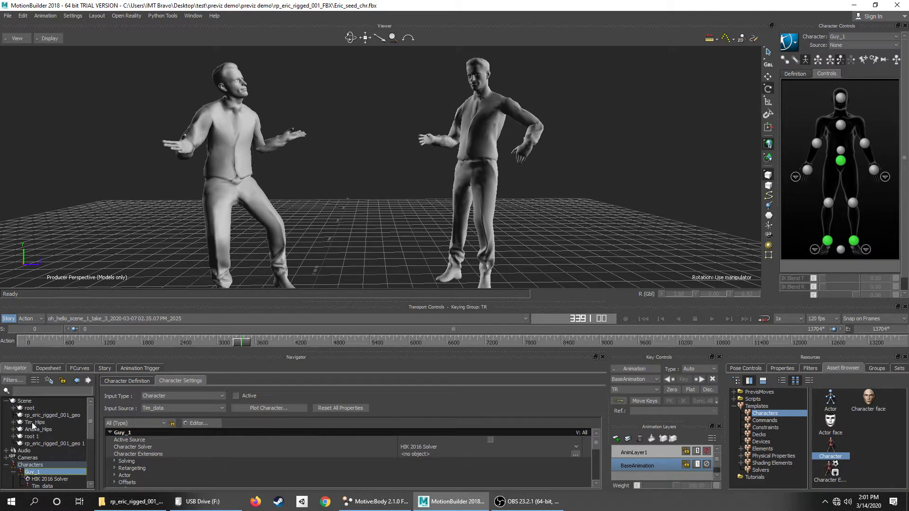
pyautogui.click(32, 422)
pyautogui.rightClick(33, 422)
pyautogui.click(64, 410)
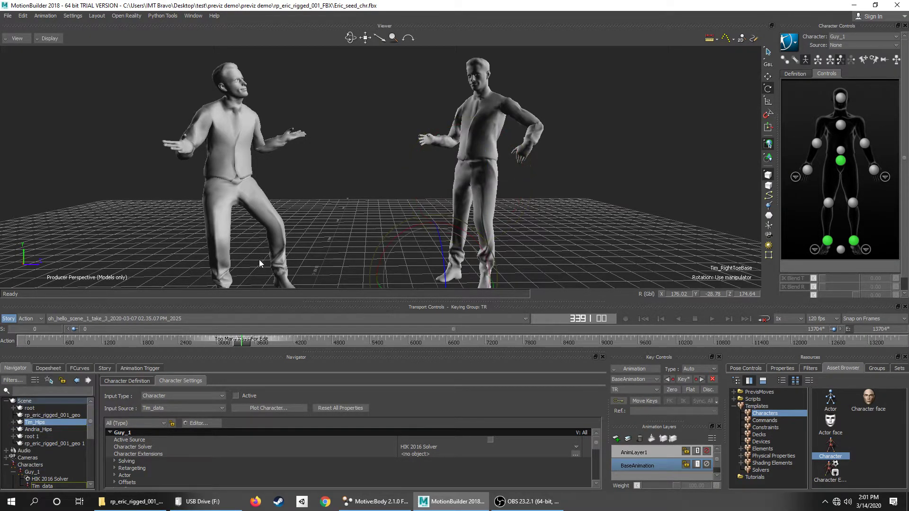
pyautogui.hotkey('ctrl', 'a')
pyautogui.keyDown('alt'); pyautogui.moveTo(376, 194); pyautogui.dragTo(416, 237); pyautogui.keyUp('alt')
pyautogui.moveTo(240, 342)
pyautogui.mouseDown()
pyautogui.moveTo(284, 341)
pyautogui.moveTo(254, 341)
pyautogui.mouseUp()
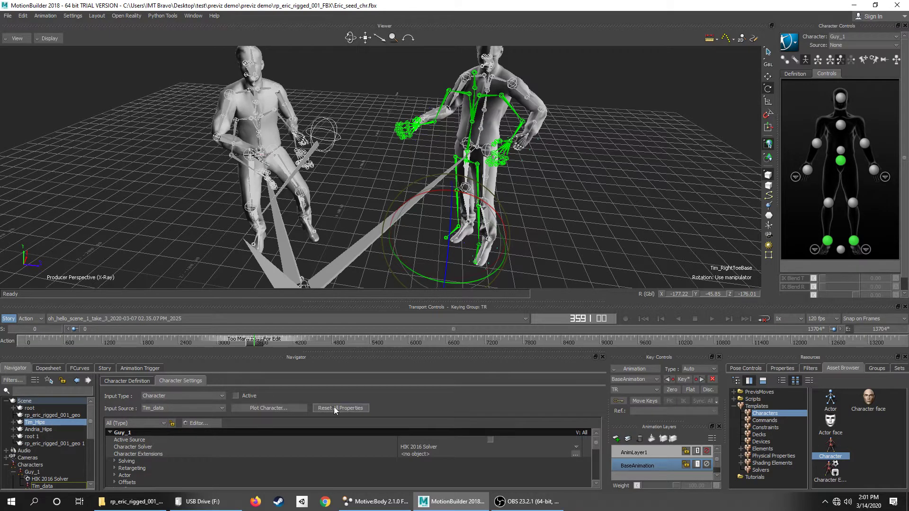
# Try to delete the first performer's entire skeleton branch from the scene
pyautogui.rightClick(52, 421)
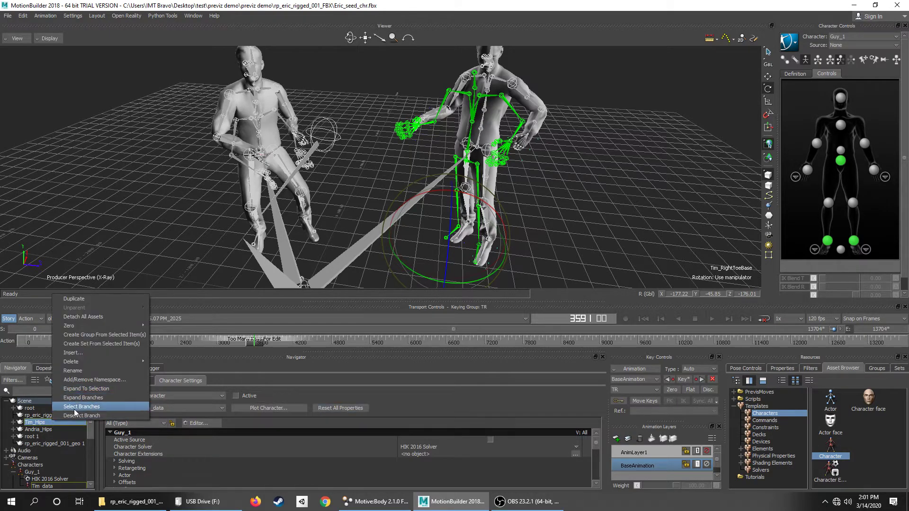
pyautogui.click(73, 409)
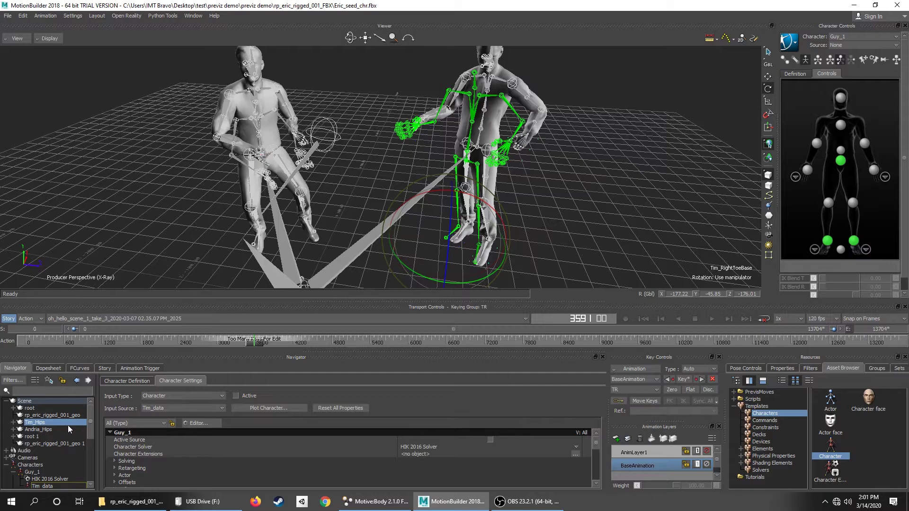
pyautogui.rightClick(68, 423)
pyautogui.moveTo(150, 364)
pyautogui.click(183, 365)
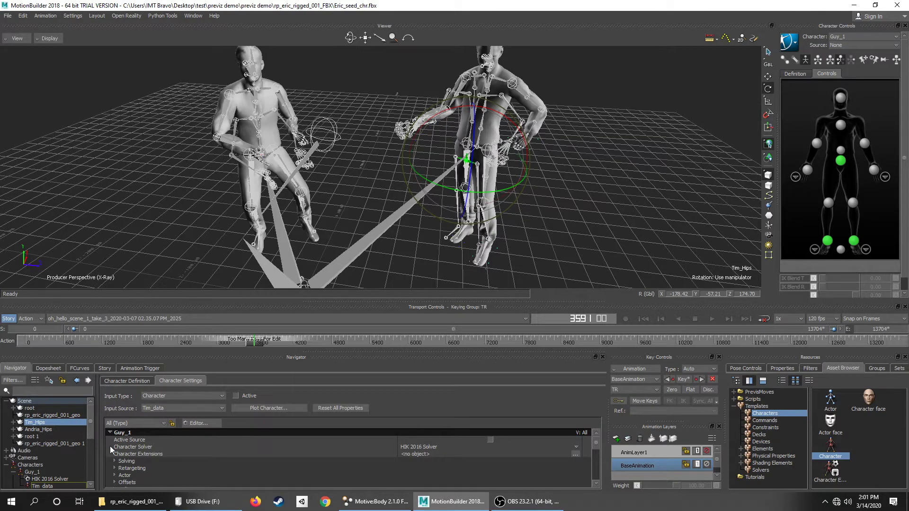
# Try to delete the first performer's skeleton branch with Guy_1's retargeting input active, and switch the input back off
pyautogui.click(35, 473)
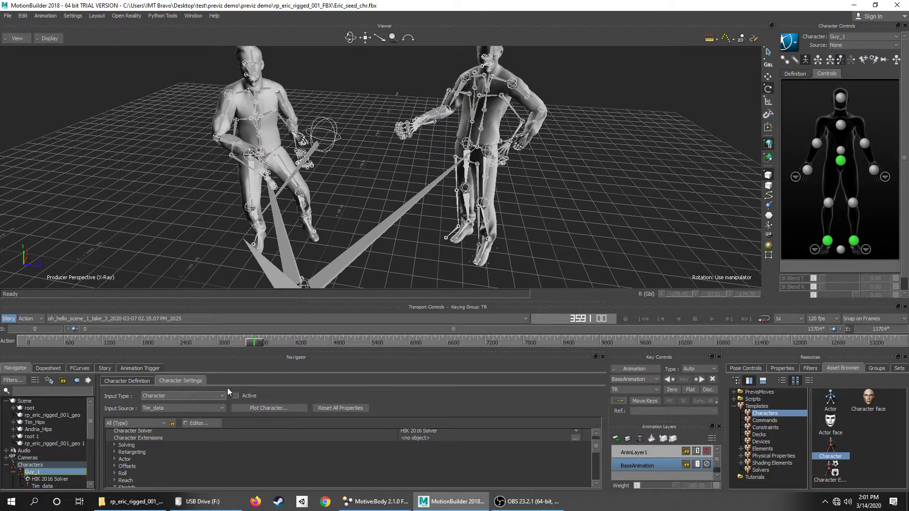
pyautogui.click(237, 397)
pyautogui.click(39, 422)
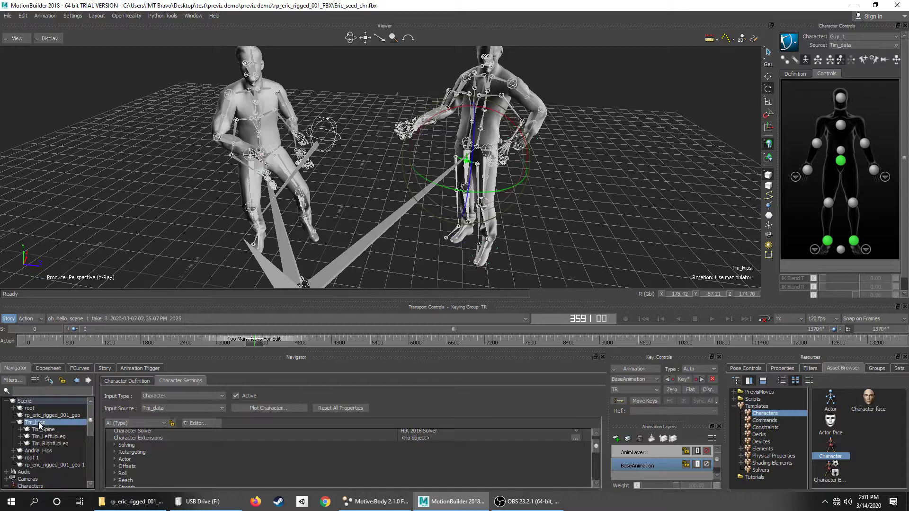
pyautogui.rightClick(39, 422)
pyautogui.click(87, 406)
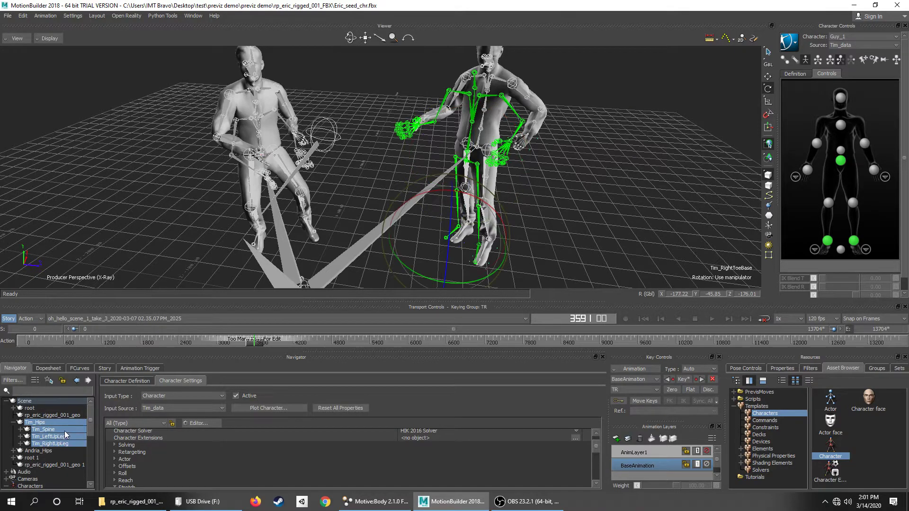
pyautogui.rightClick(63, 425)
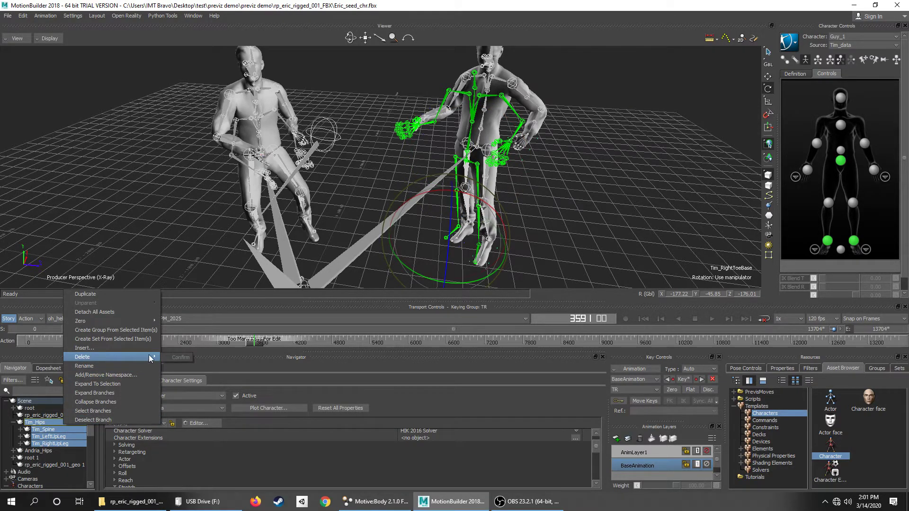
pyautogui.click(53, 434)
pyautogui.click(236, 396)
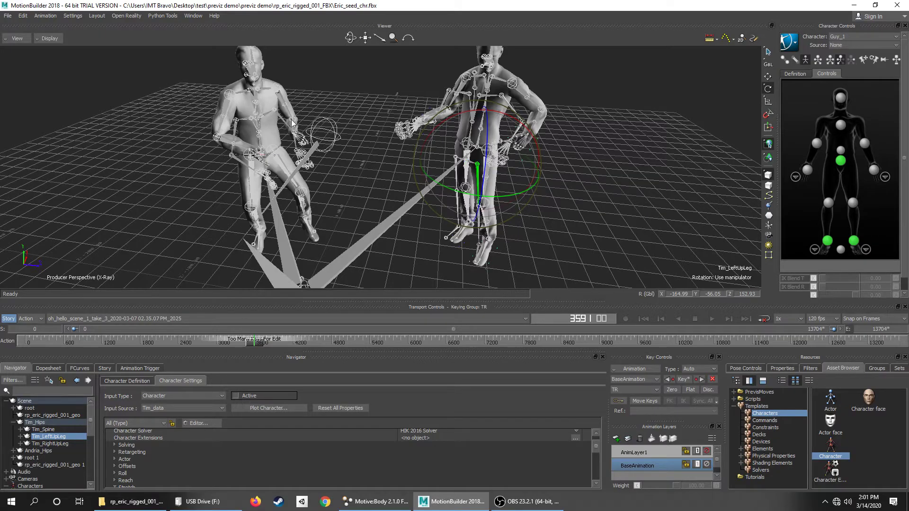
# Reactivate Guy_1's retargeting input, scrub to check it, and plot the motion on frame at 30 FPS with the Unroll rotation filter
pyautogui.click(345, 129)
pyautogui.keyDown('ctrl'); pyautogui.keyDown('shift'); pyautogui.moveTo(345, 129); pyautogui.dragTo(329, 211); pyautogui.keyUp('shift'); pyautogui.keyUp('ctrl')
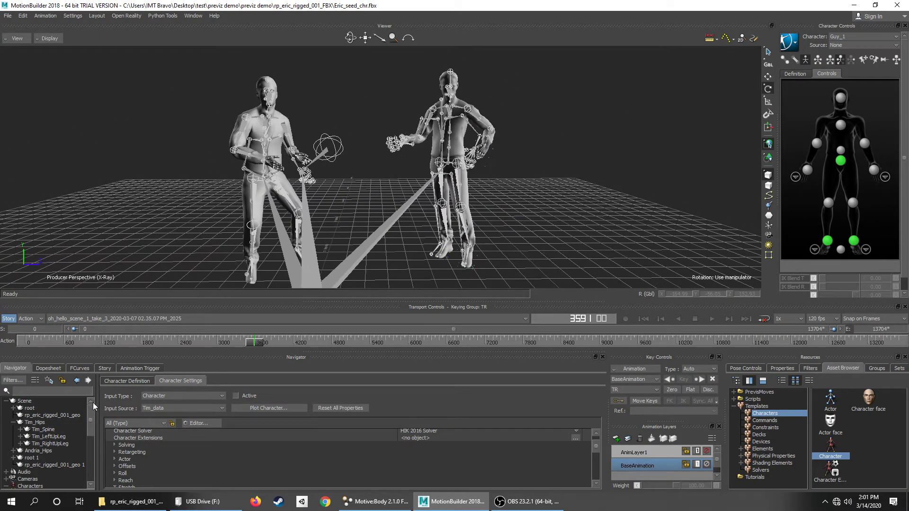
pyautogui.click(6, 486)
pyautogui.click(29, 479)
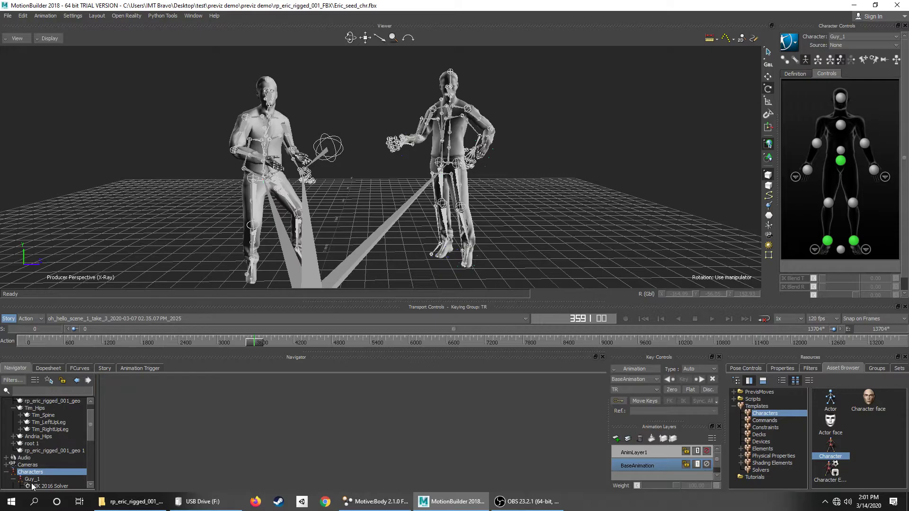
pyautogui.scroll(-2, 33, 473)
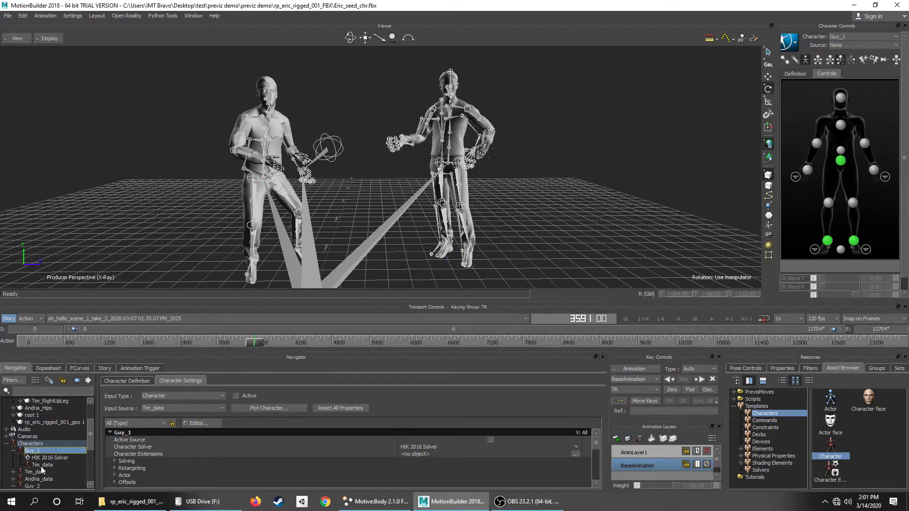
pyautogui.click(41, 465)
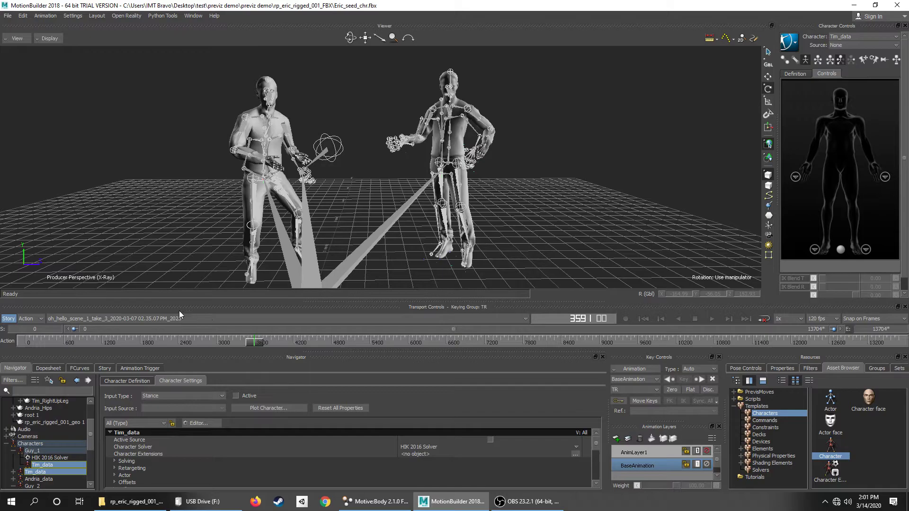
pyautogui.click(42, 451)
pyautogui.click(236, 395)
pyautogui.moveTo(255, 342); pyautogui.dragTo(165, 350)
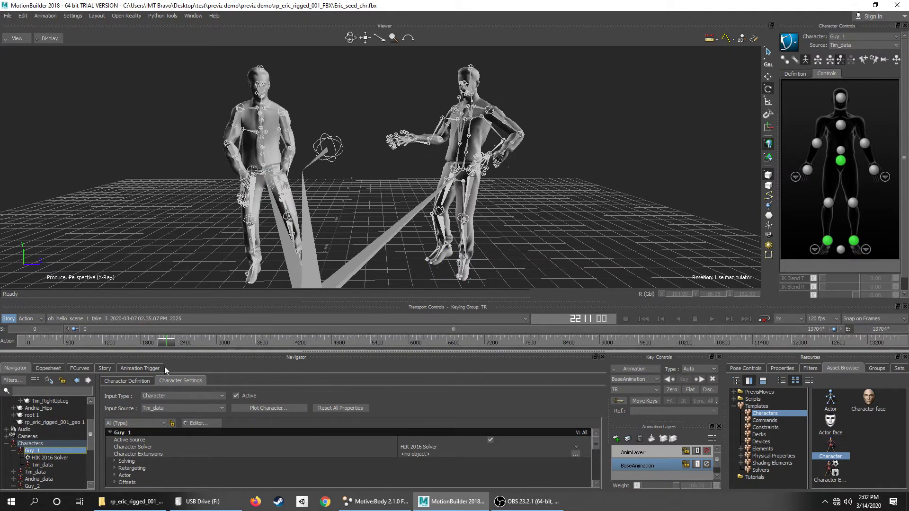
pyautogui.click(261, 410)
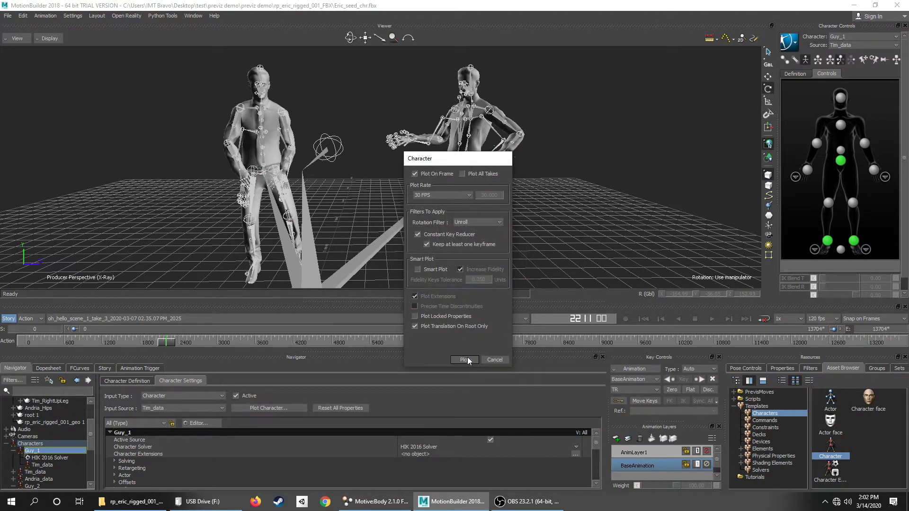
pyautogui.click(464, 360)
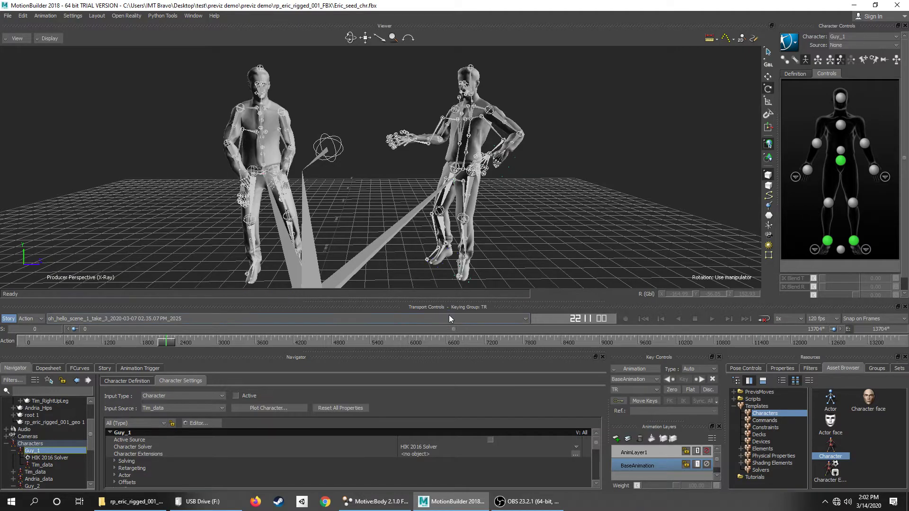
# Select the first performer's whole skeleton branch under the hips and try to delete it
pyautogui.scroll(1, 38, 429)
pyautogui.scroll(2, 38, 429)
pyautogui.click(38, 422)
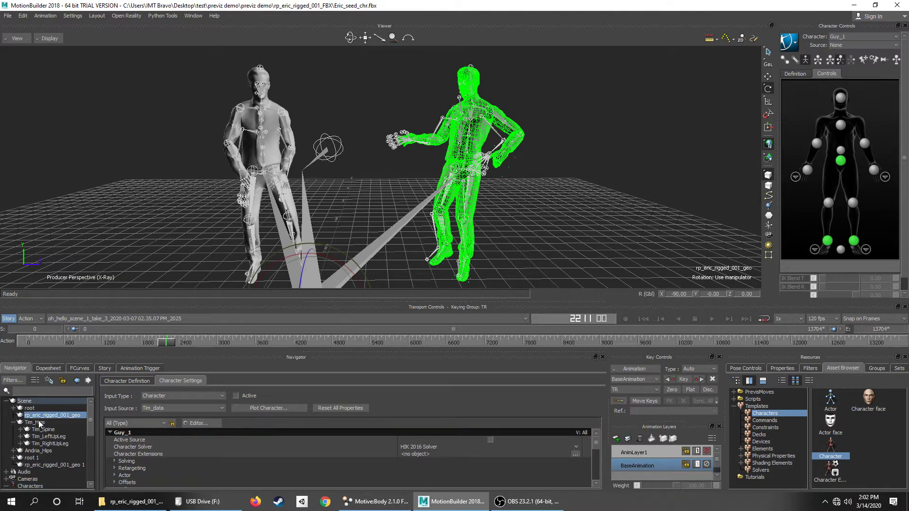
pyautogui.rightClick(38, 422)
pyautogui.click(90, 408)
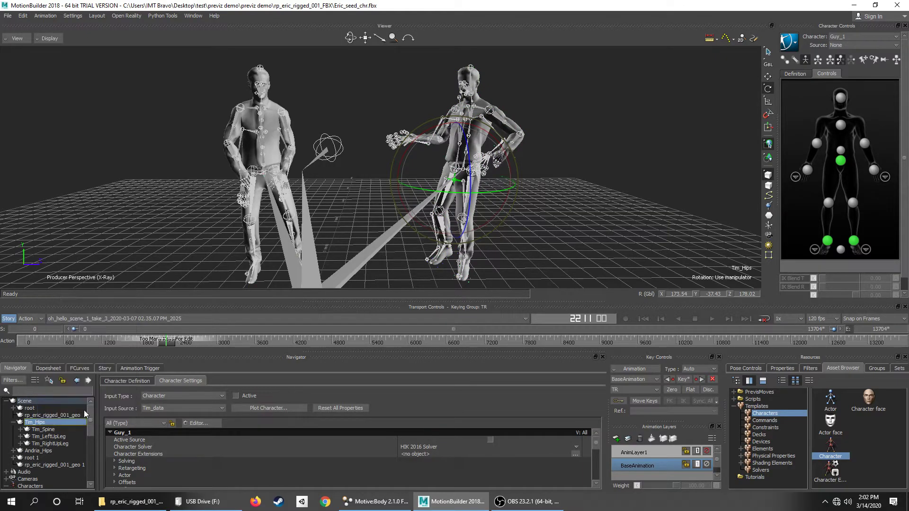
pyautogui.rightClick(47, 403)
pyautogui.rightClick(45, 421)
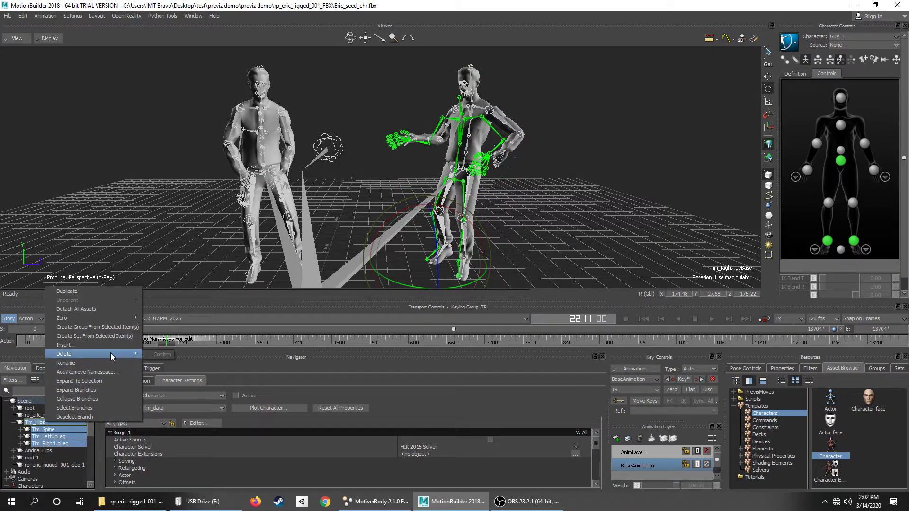
pyautogui.click(43, 422)
pyautogui.rightClick(46, 423)
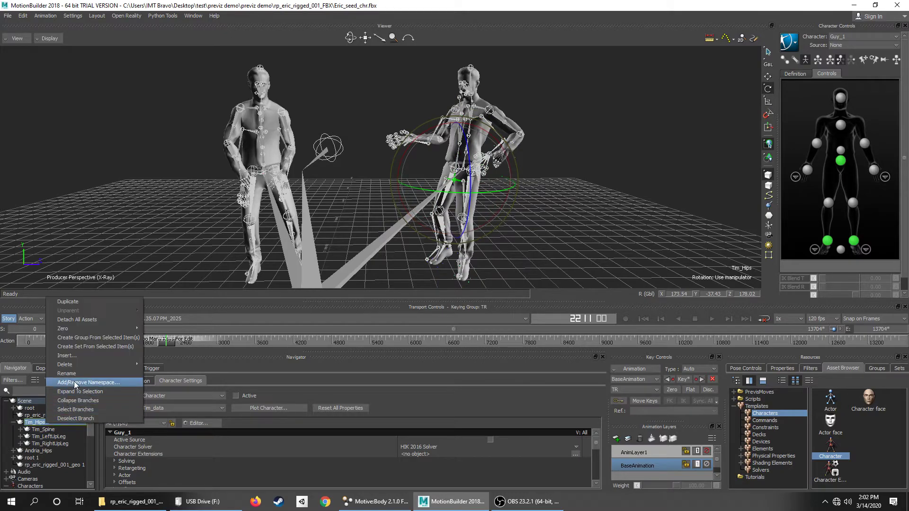
pyautogui.click(32, 429)
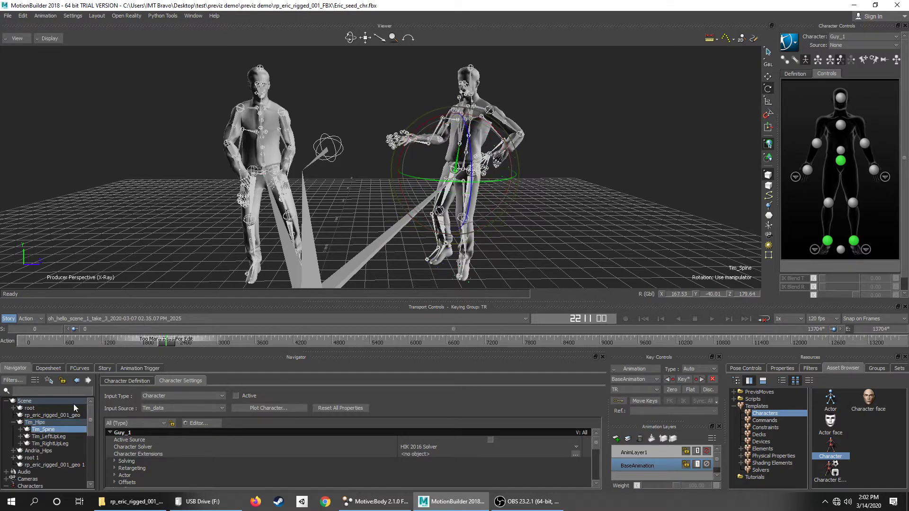
# Try to delete the second performer's entire skeleton branch from the scene
pyautogui.rightClick(37, 450)
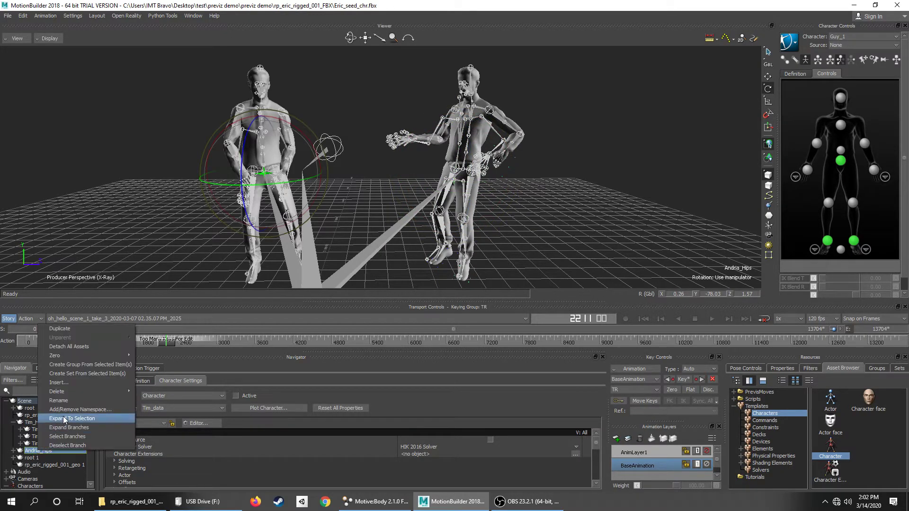
pyautogui.click(61, 438)
pyautogui.rightClick(52, 450)
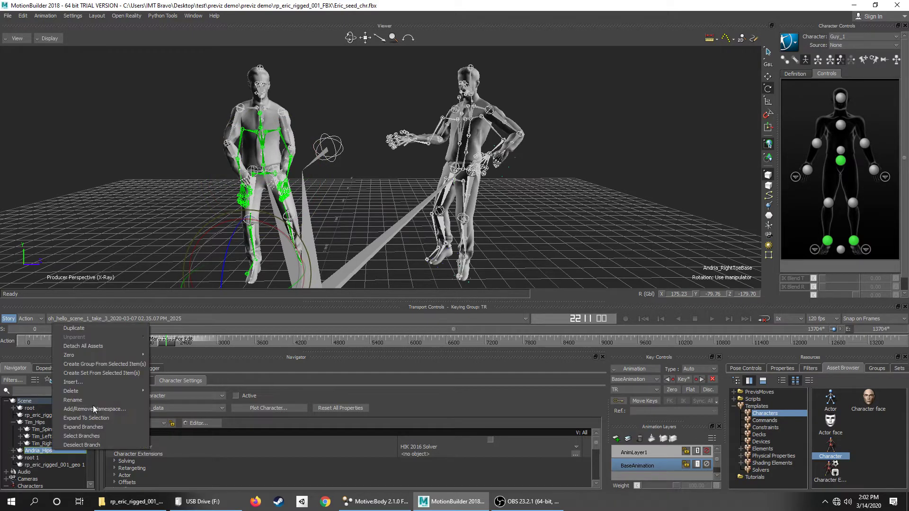
pyautogui.moveTo(117, 393)
pyautogui.click(169, 391)
pyautogui.click(32, 429)
# Plot Guy_2's retargeted motion to its skeleton on frame at 30 FPS with the Unroll rotation filter
pyautogui.scroll(-3, 41, 440)
pyautogui.click(42, 443)
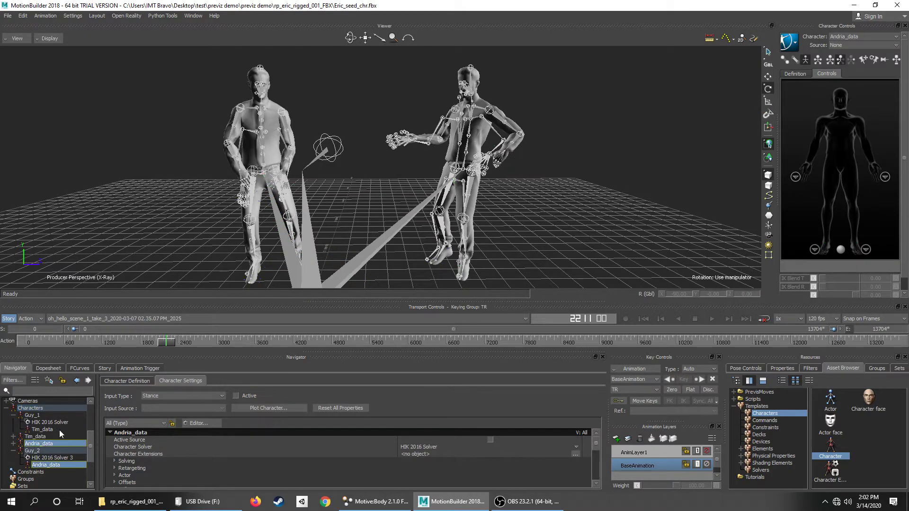
pyautogui.click(36, 451)
pyautogui.click(39, 415)
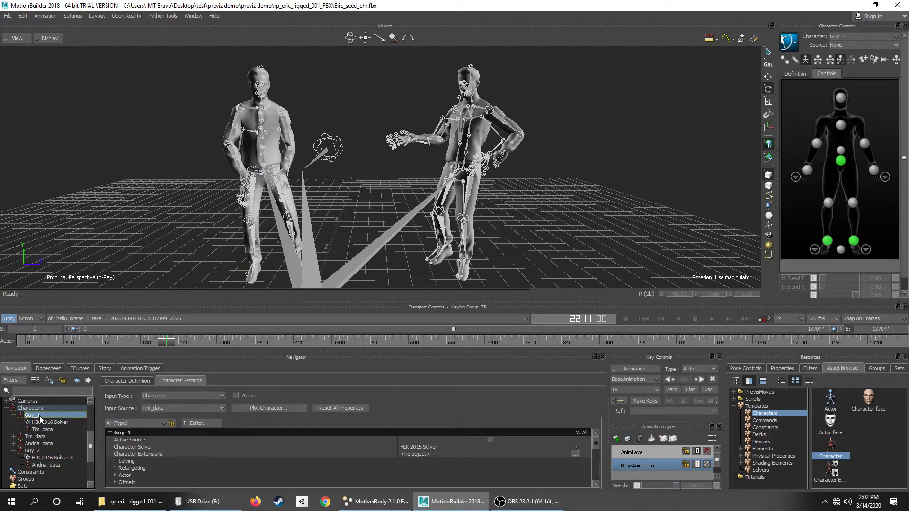
pyautogui.click(47, 452)
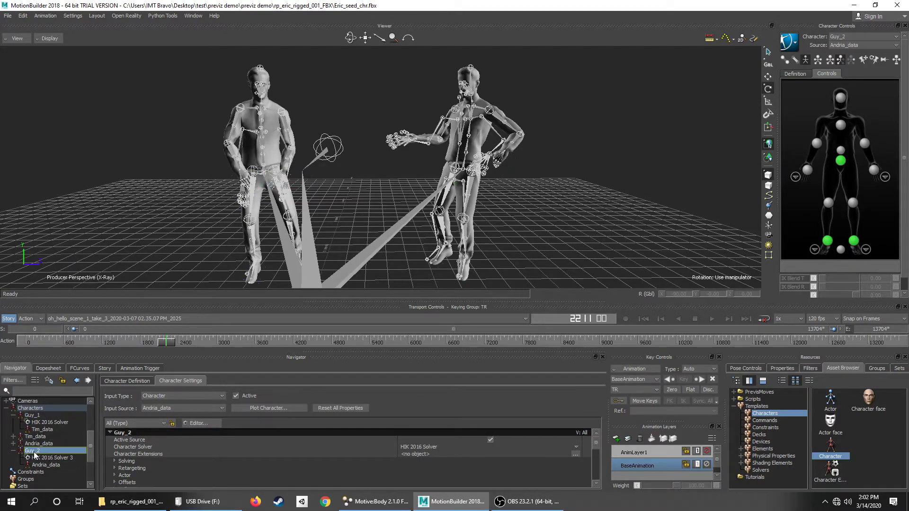
pyautogui.click(248, 408)
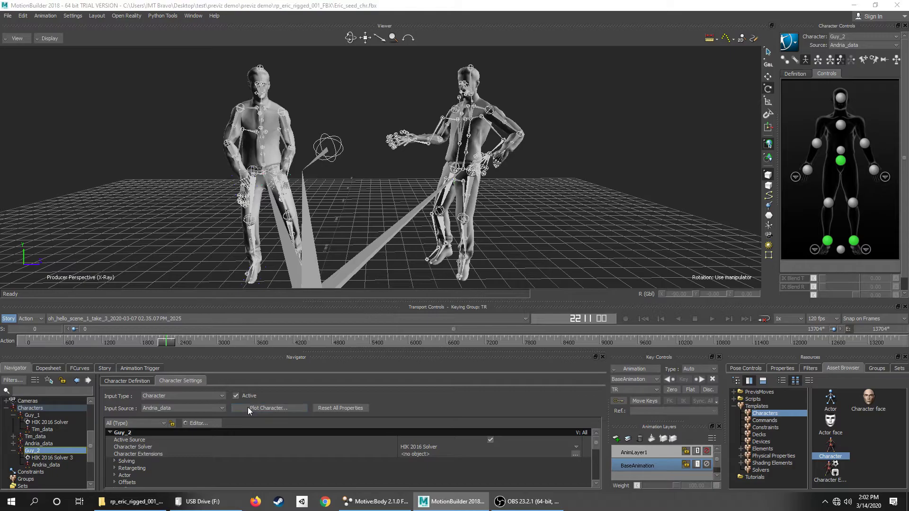
pyautogui.click(417, 278)
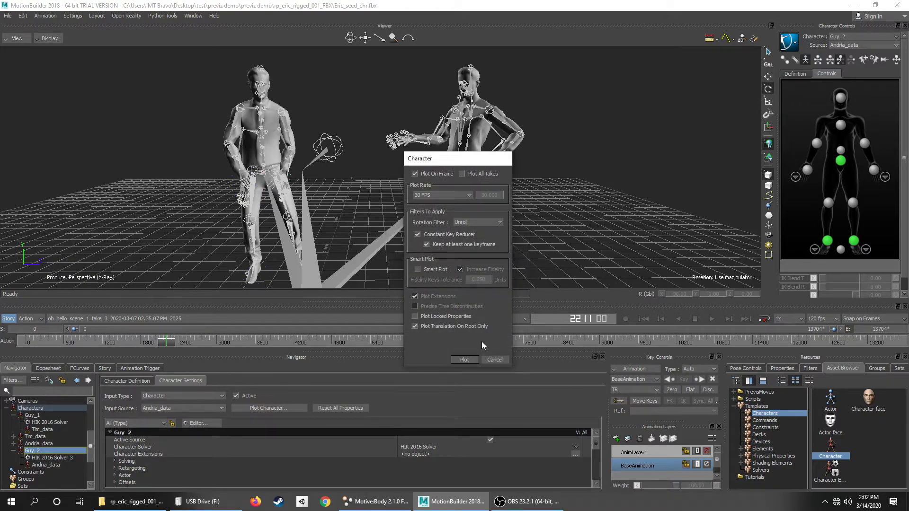
pyautogui.click(469, 357)
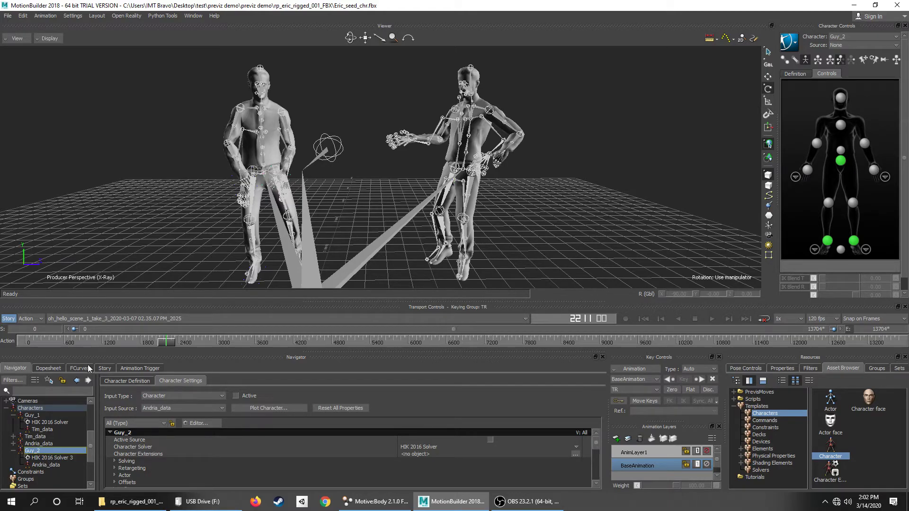
# Select the second performer's full skeleton branch, try to delete it, and clear the selection
pyautogui.click(43, 450)
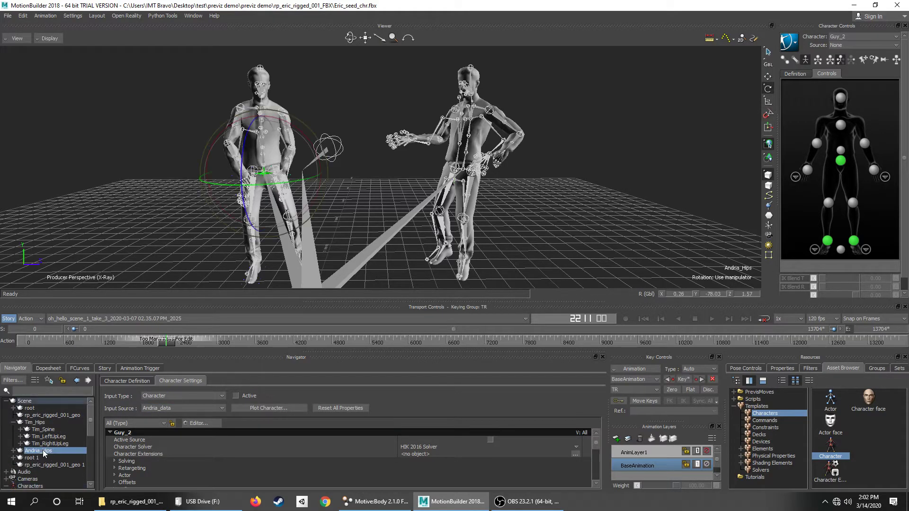
pyautogui.rightClick(44, 451)
pyautogui.click(80, 435)
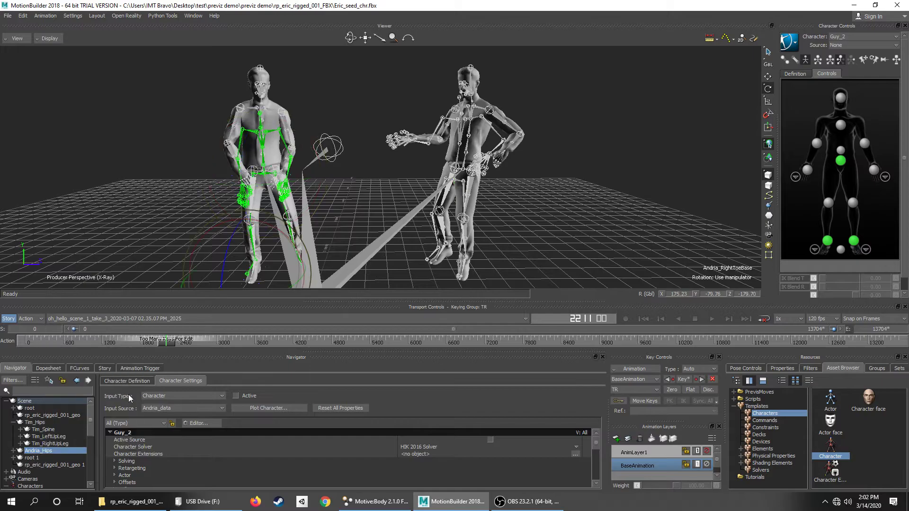
pyautogui.rightClick(52, 454)
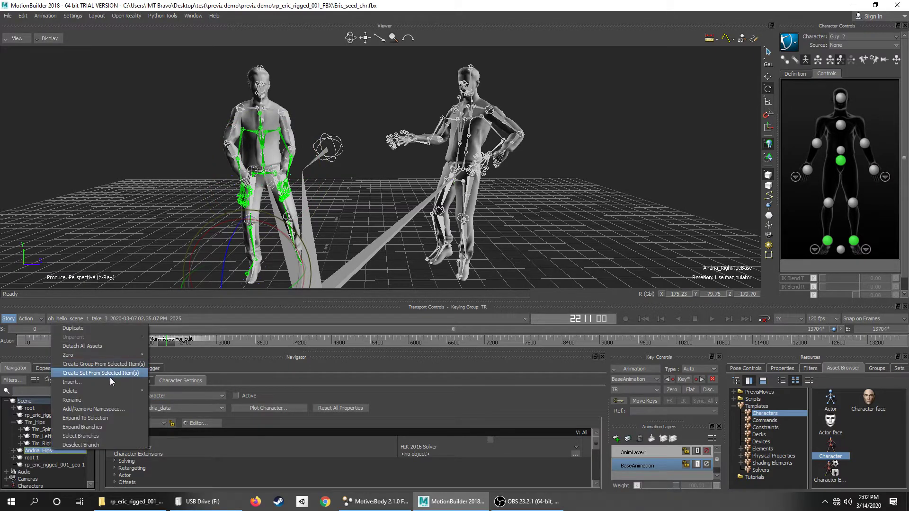
pyautogui.click(10, 467)
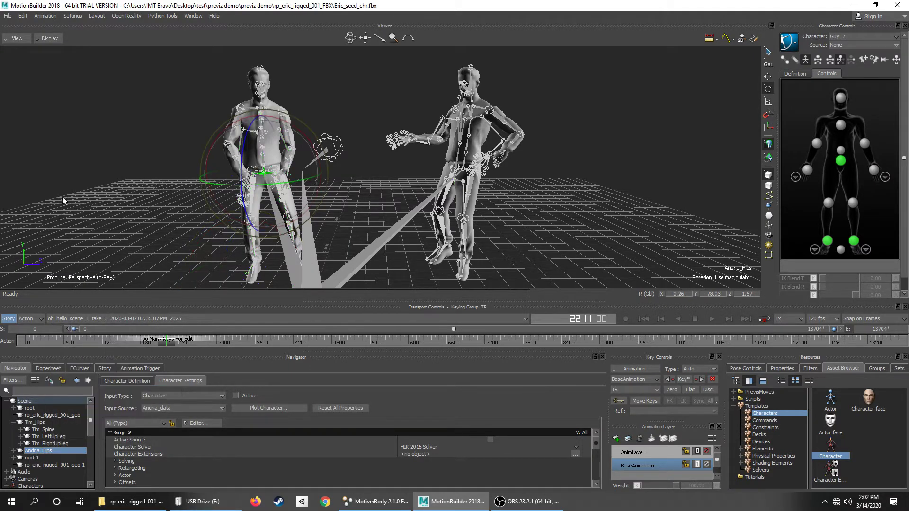
pyautogui.click(118, 178)
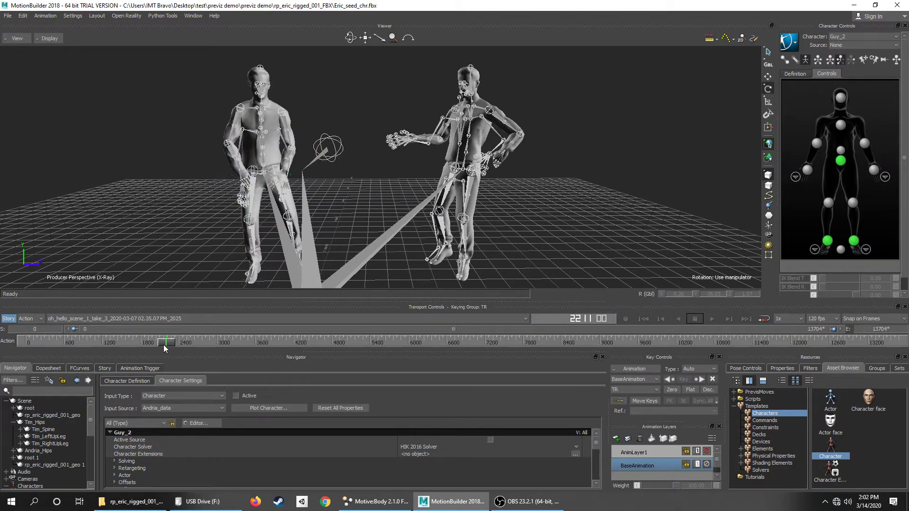
# Return the timeline to its start and begin saving the scene under a new name in the test folder, basing it on the existing oh_hello_scene_1_take_3 file
pyautogui.moveTo(165, 343); pyautogui.dragTo(26, 342)
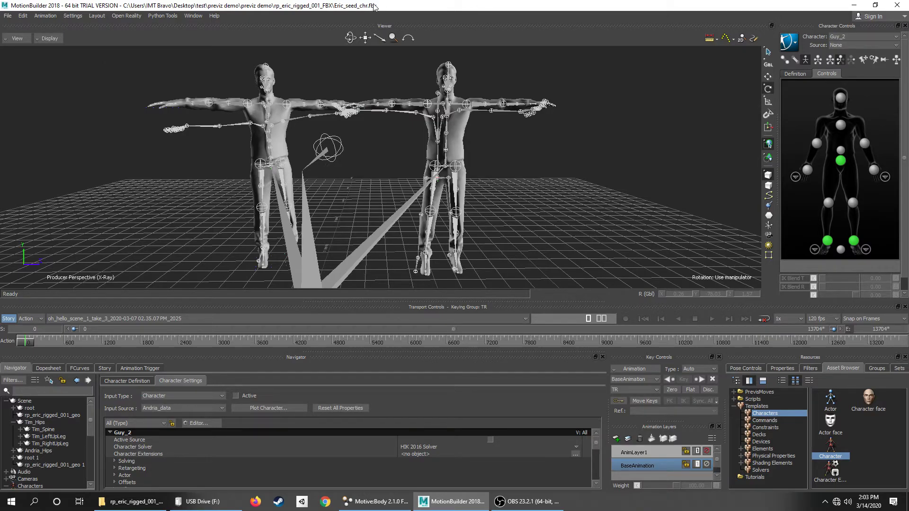
pyautogui.click(8, 16)
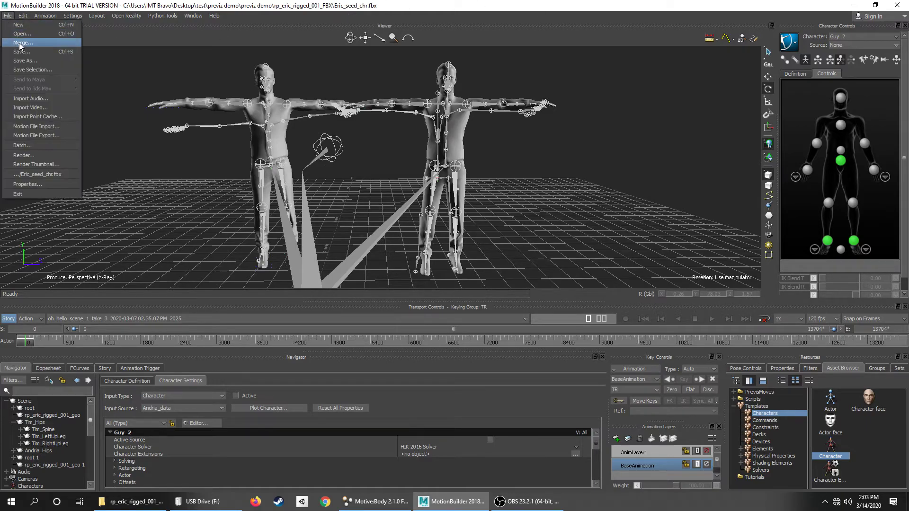
pyautogui.click(26, 58)
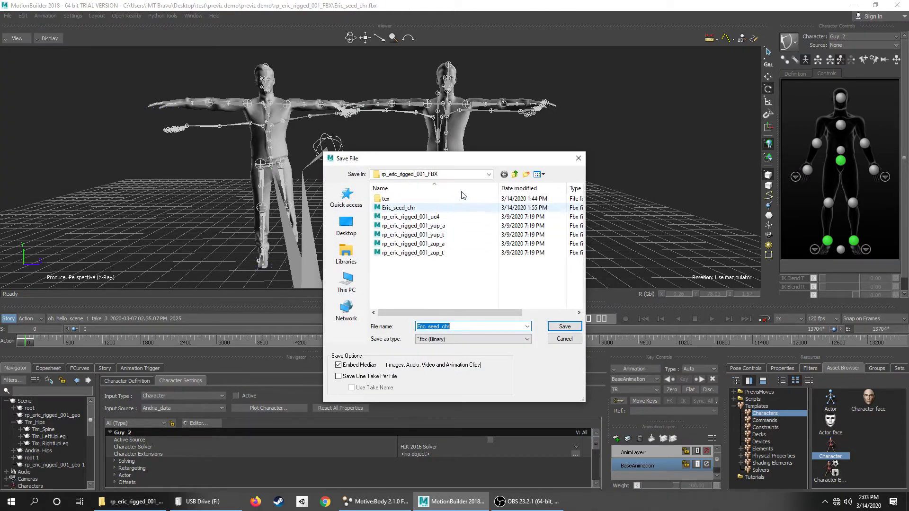
pyautogui.click(462, 327)
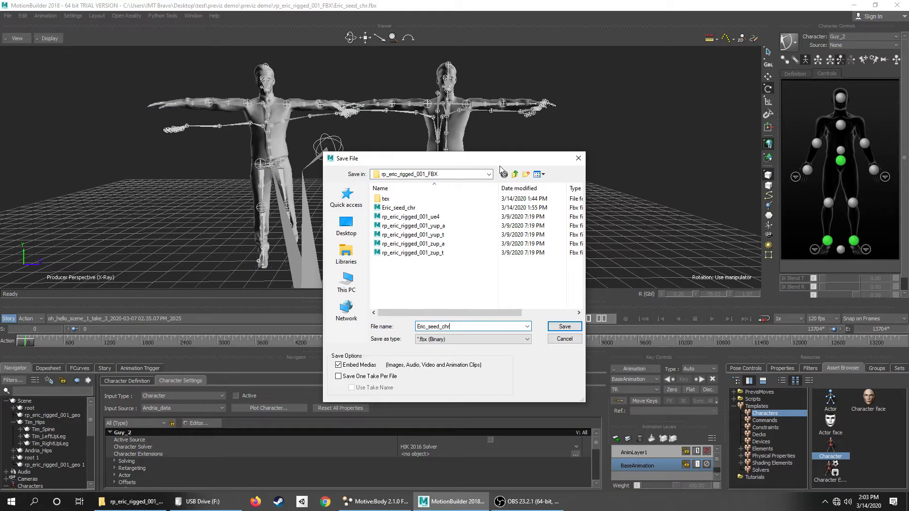
pyautogui.click(515, 174)
pyautogui.click(515, 174)
pyautogui.click(515, 174)
pyautogui.click(473, 208)
# Replace the date and time ending of the file name so it reads oh_hello_scene_1_take_3_retargeted, and confirm the name
pyautogui.doubleClick(477, 327)
pyautogui.click(506, 327)
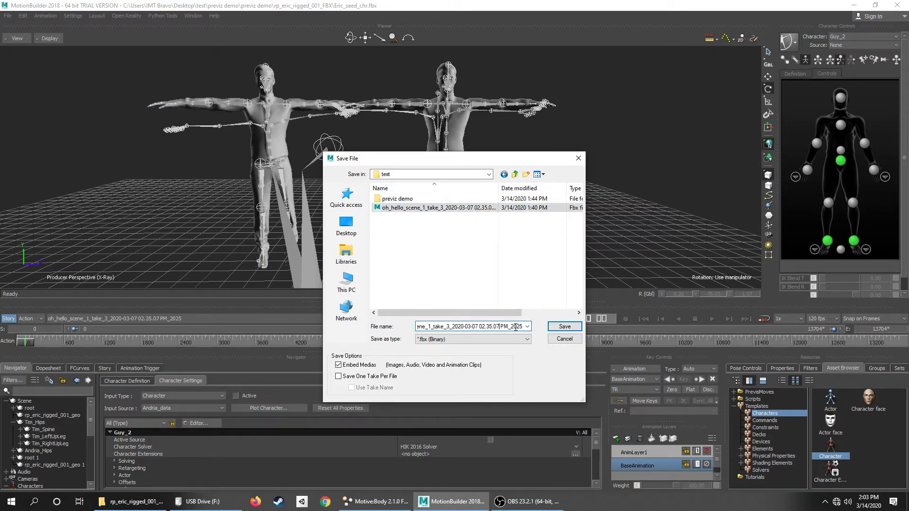
pyautogui.moveTo(465, 327); pyautogui.dragTo(611, 326)
pyautogui.click(457, 327)
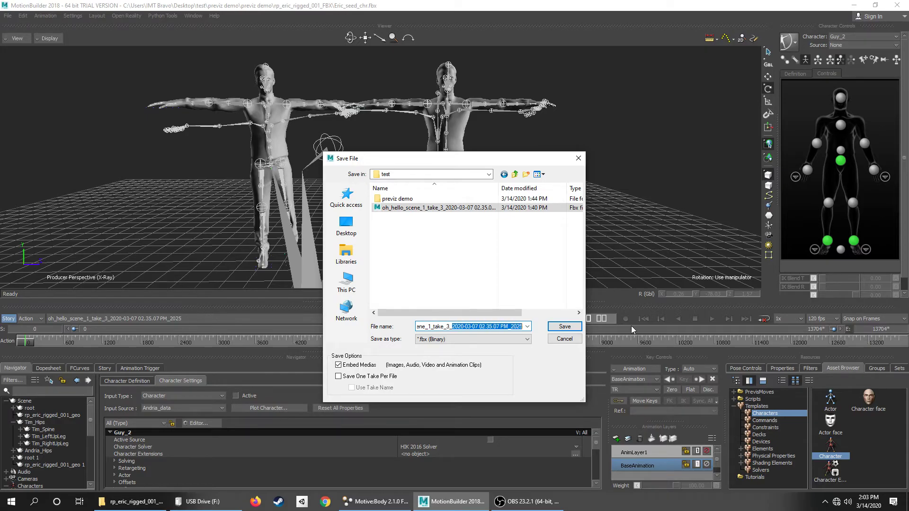
pyautogui.write('retargeted')
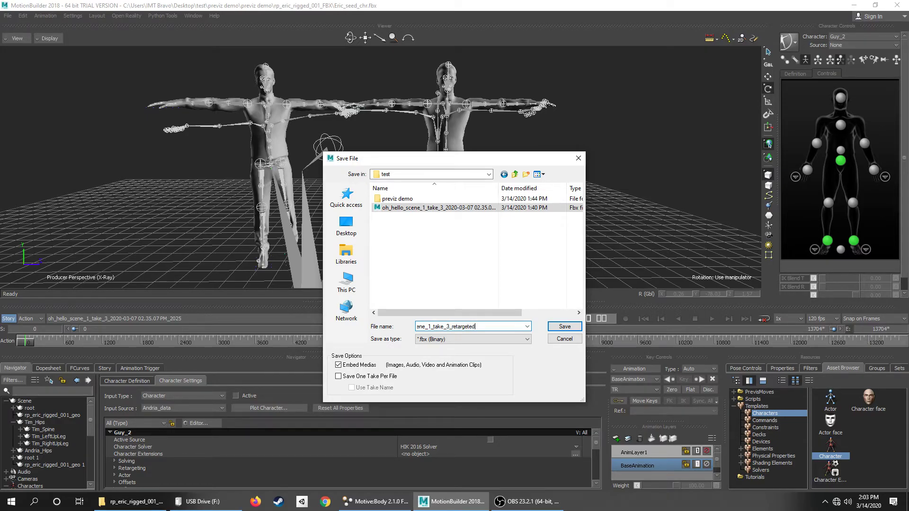
pyautogui.press('Return')
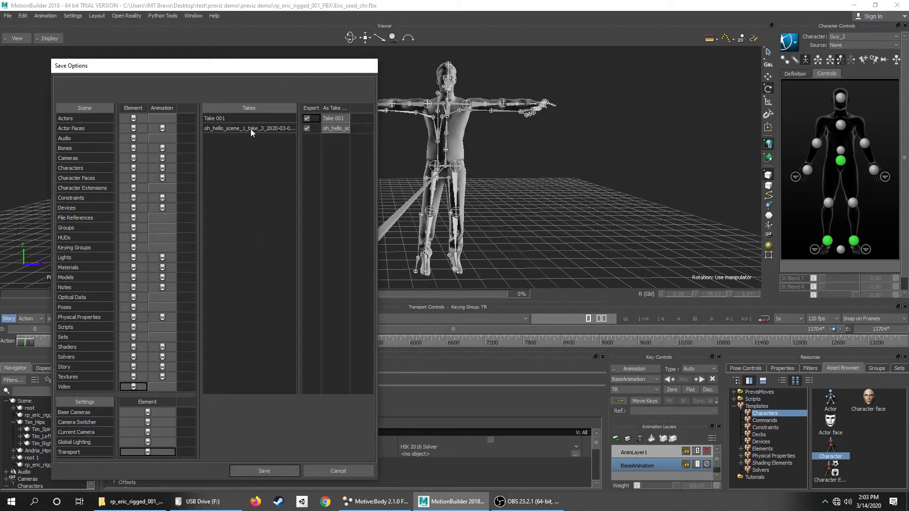
# Exclude Take 001 from the export in the save options and save the scene
pyautogui.click(220, 130)
pyautogui.click(307, 119)
pyautogui.click(239, 466)
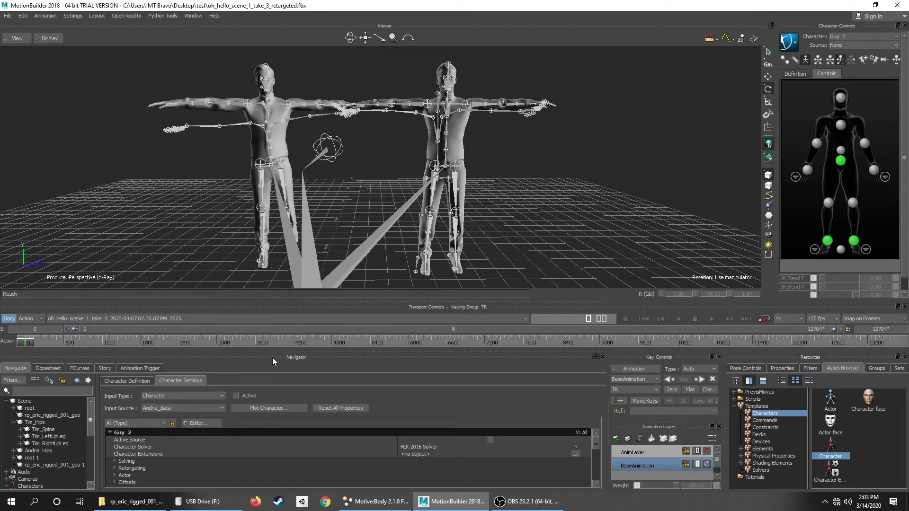
# Start a new empty scene and load oh_hello_scene_1_take_3_retargeted into it from the test folder in File Explorer
pyautogui.click(8, 16)
pyautogui.click(13, 24)
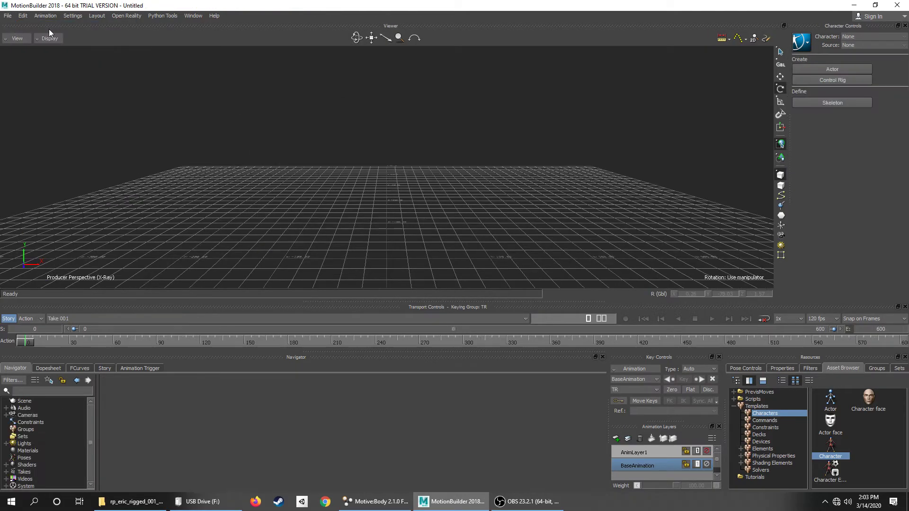
pyautogui.hotkey('alt', 'Tab')
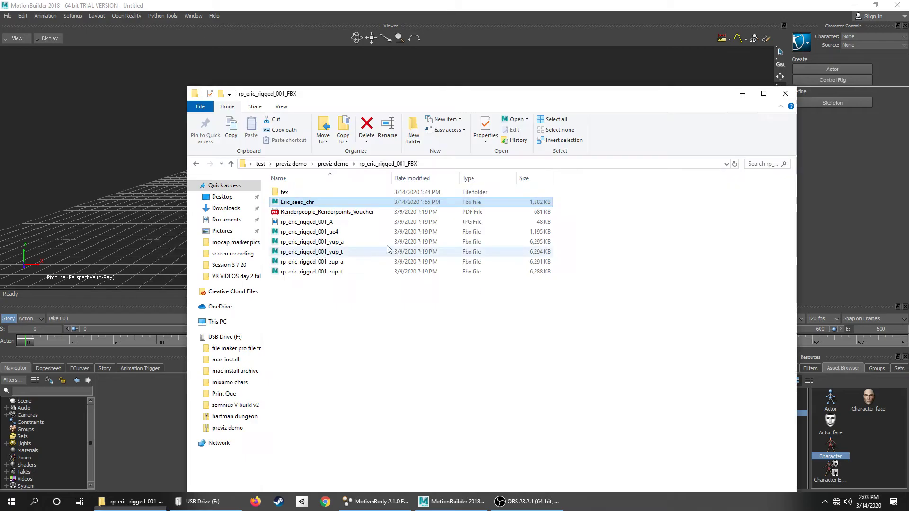
pyautogui.moveTo(331, 93); pyautogui.dragTo(427, 61)
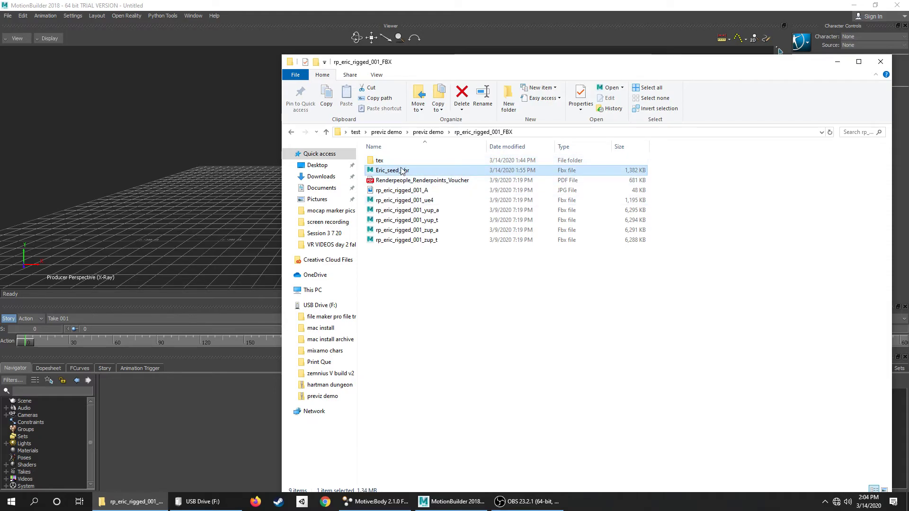
pyautogui.click(387, 132)
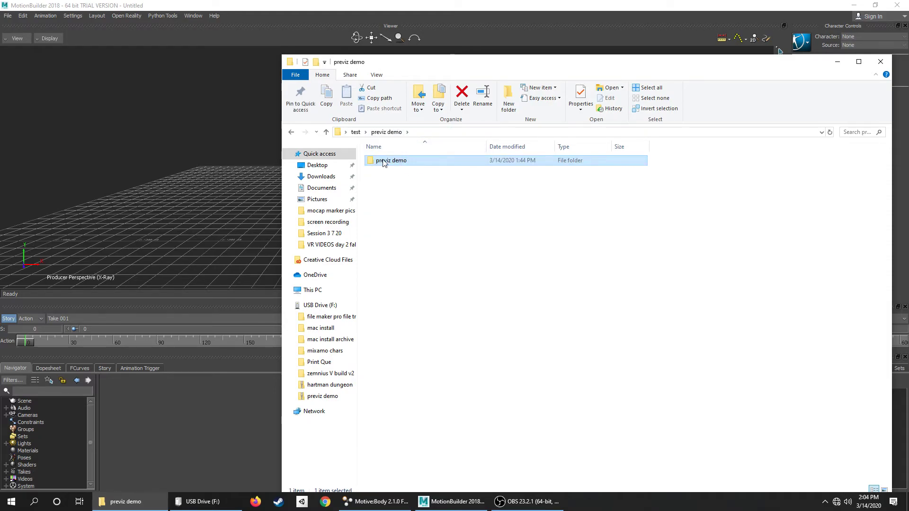
pyautogui.click(356, 132)
pyautogui.click(432, 182)
pyautogui.moveTo(431, 185); pyautogui.dragTo(187, 200)
pyautogui.click(220, 199)
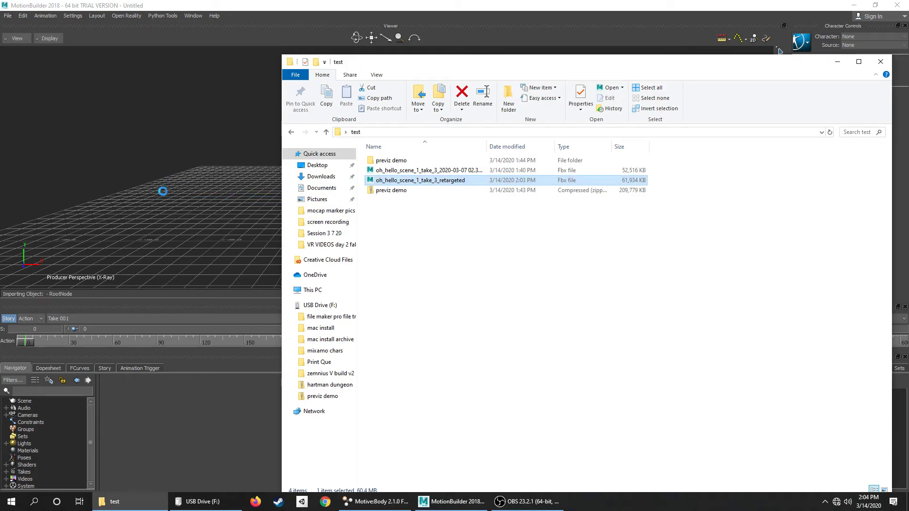
# Scrub the loaded take to about frame 6255 and review both retargeted characters' poses from the front
pyautogui.scroll(3, 201, 258)
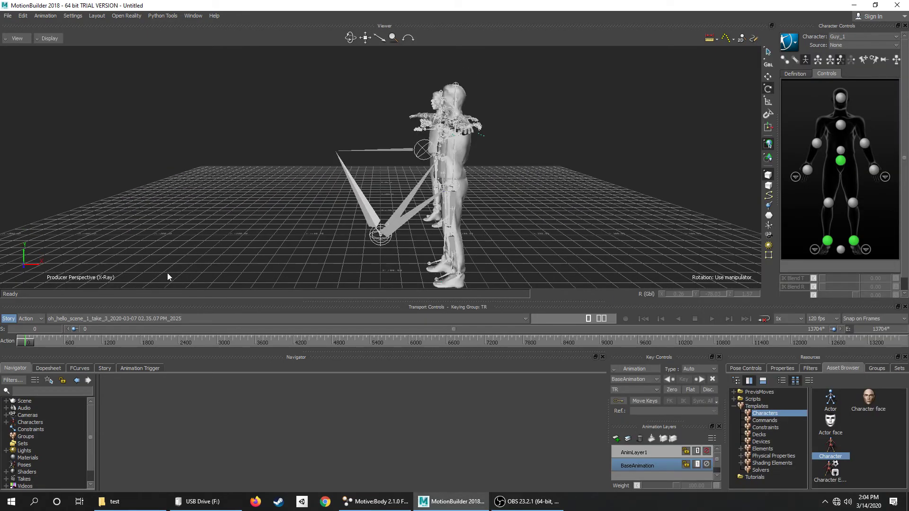
pyautogui.moveTo(17, 346); pyautogui.dragTo(426, 343)
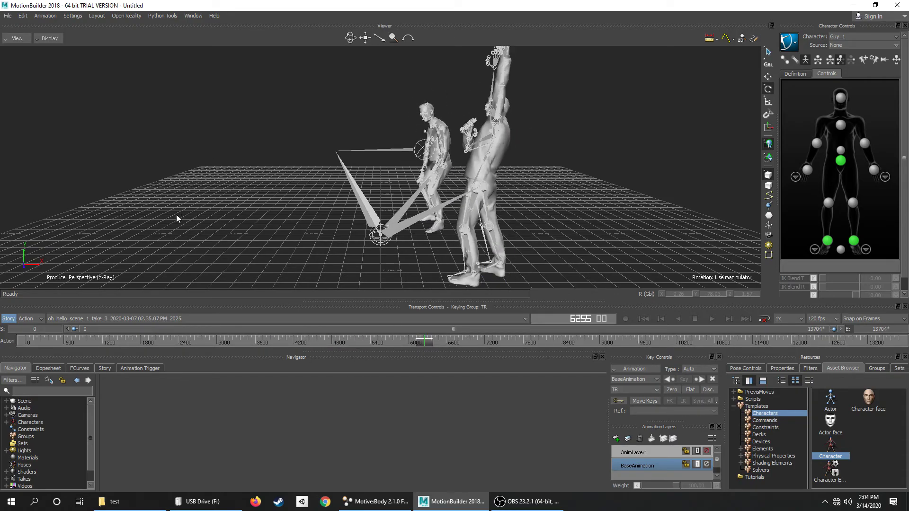
pyautogui.keyDown('ctrl'); pyautogui.keyDown('shift'); pyautogui.moveTo(233, 205); pyautogui.dragTo(253, 209); pyautogui.keyUp('shift'); pyautogui.keyUp('ctrl')
pyautogui.scroll(2, 268, 212)
# Expand the scene hierarchy, select the first performer's full skeleton branch, and reduce the selection to the hips
pyautogui.click(6, 401)
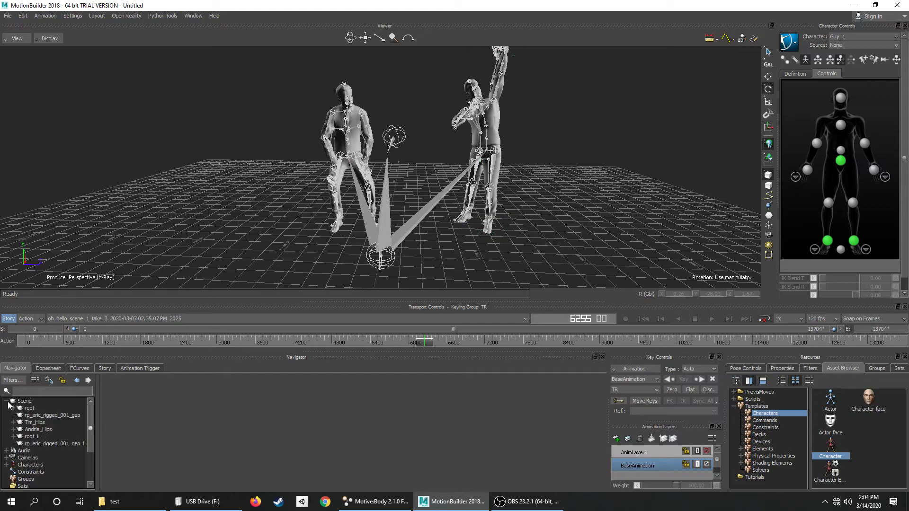
pyautogui.click(43, 422)
pyautogui.rightClick(44, 423)
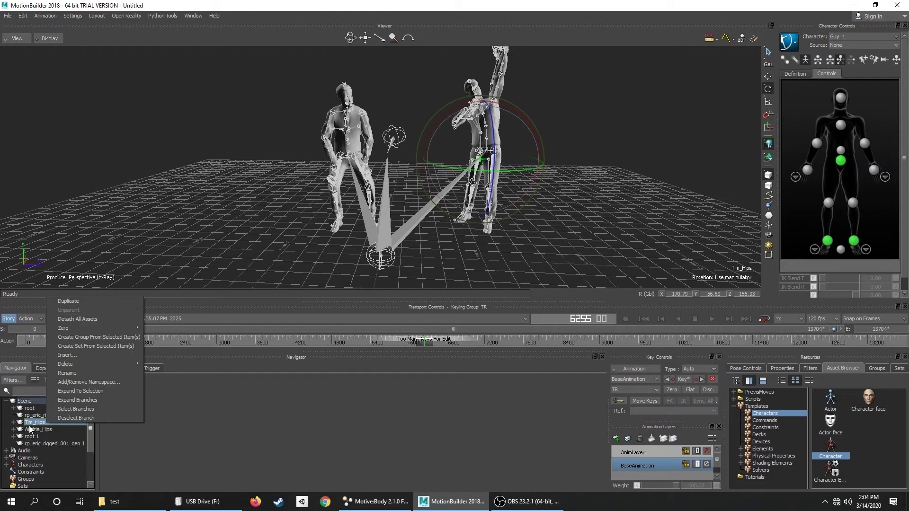
pyautogui.click(76, 409)
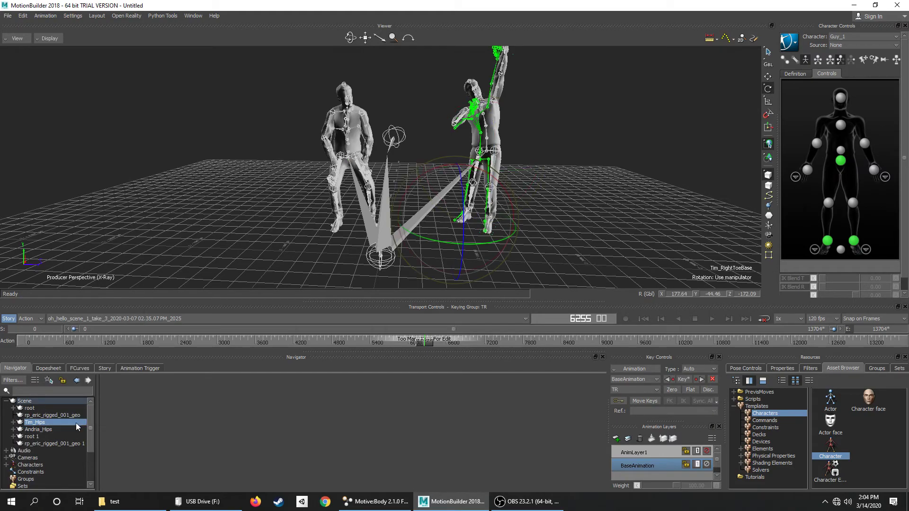
pyautogui.rightClick(46, 421)
pyautogui.click(36, 424)
pyautogui.click(35, 424)
# Expand the list of characters, select Guy_1, and inspect its properties in the Dopesheet
pyautogui.click(7, 465)
pyautogui.scroll(-2, 58, 433)
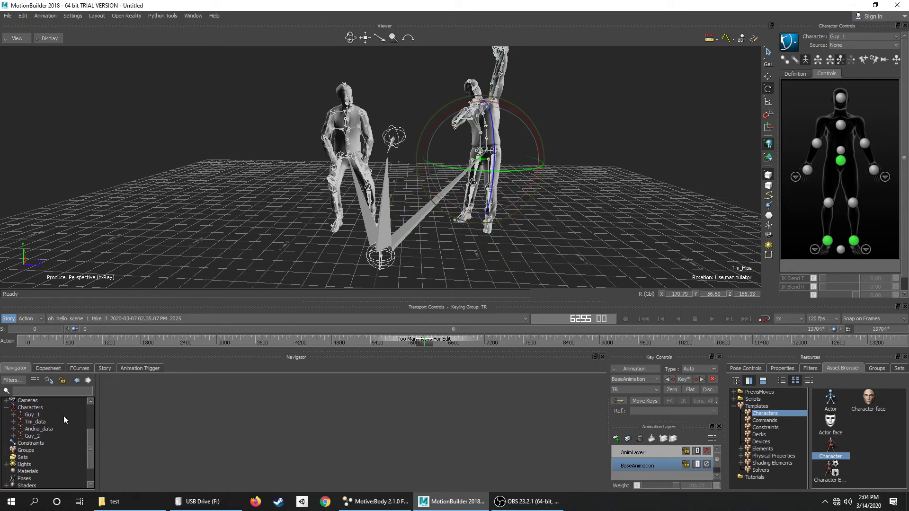
pyautogui.scroll(4, 44, 450)
pyautogui.click(32, 444)
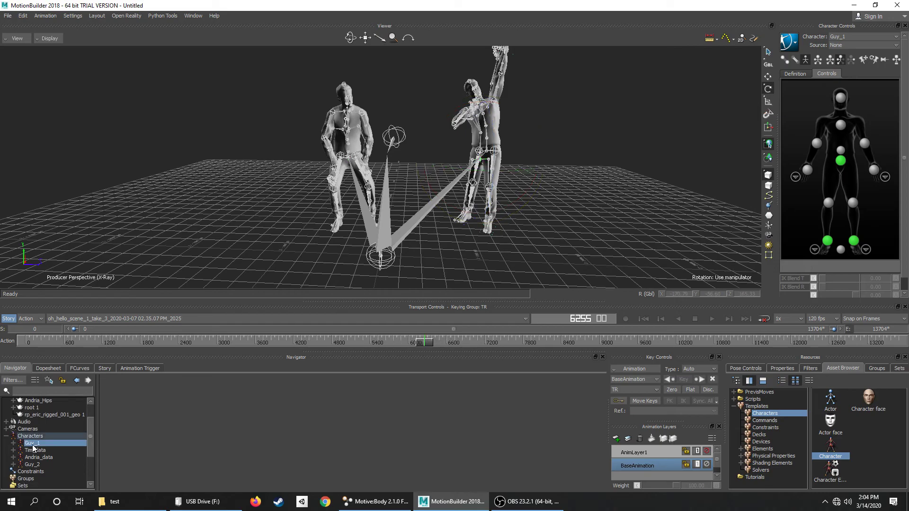
pyautogui.click(49, 368)
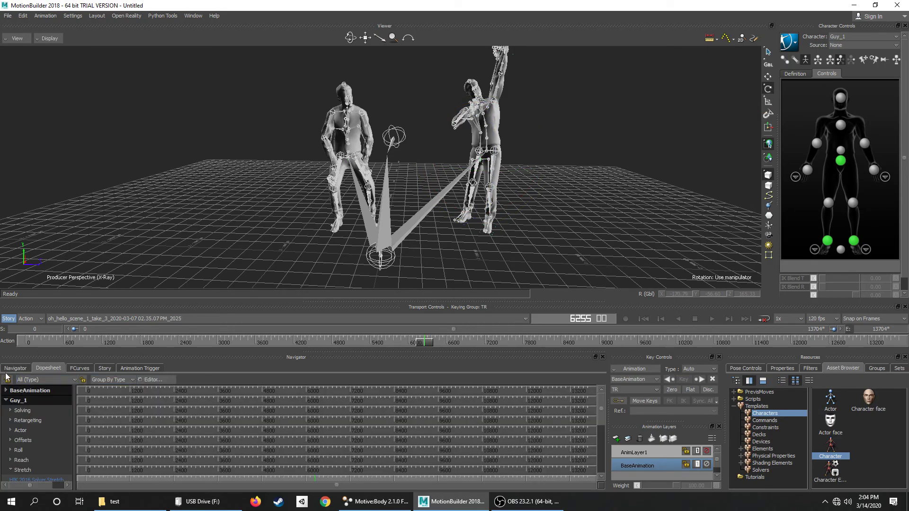
pyautogui.click(20, 369)
# Select the rp_eric_rigged_001_geo 1 mesh to identify it, clear the selection, and switch the viewer display to Models only
pyautogui.scroll(4, 47, 442)
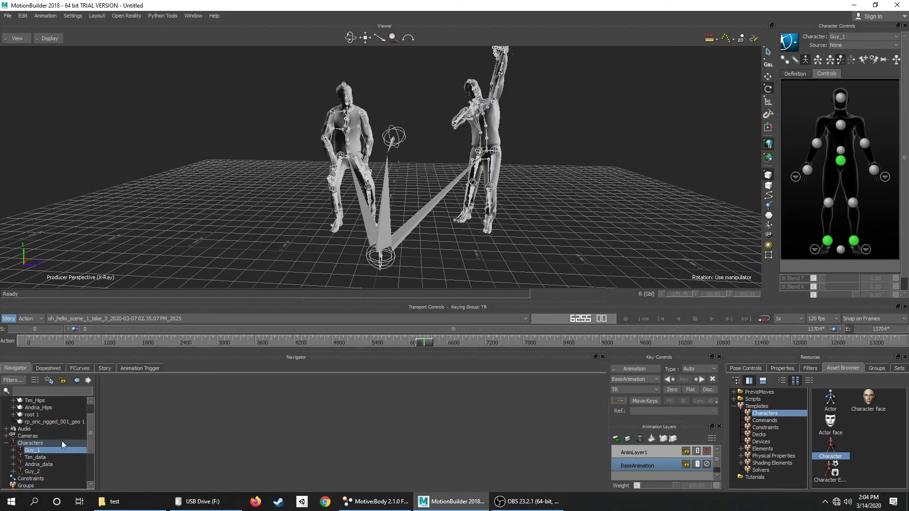
pyautogui.click(38, 444)
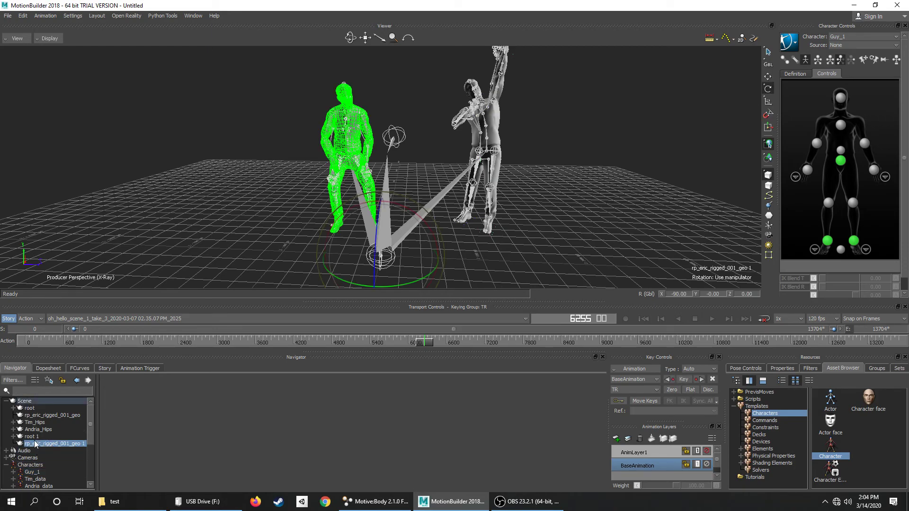
pyautogui.click(227, 189)
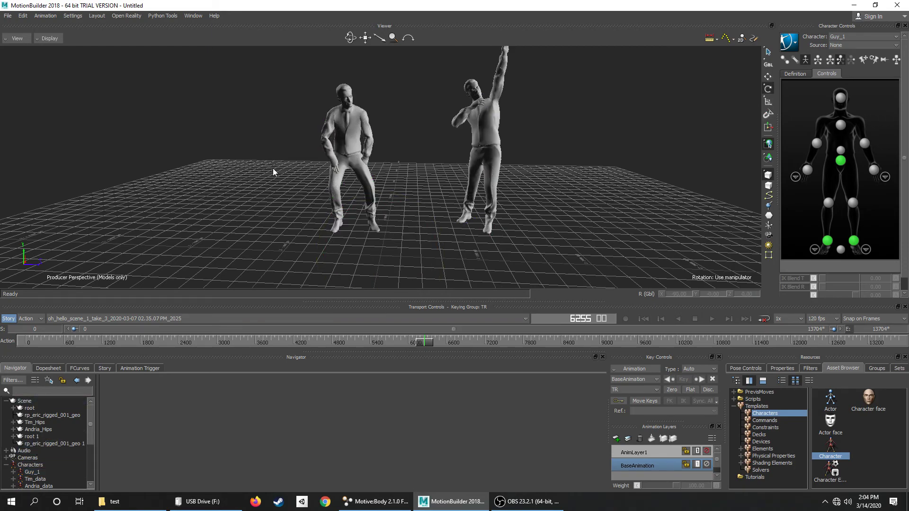